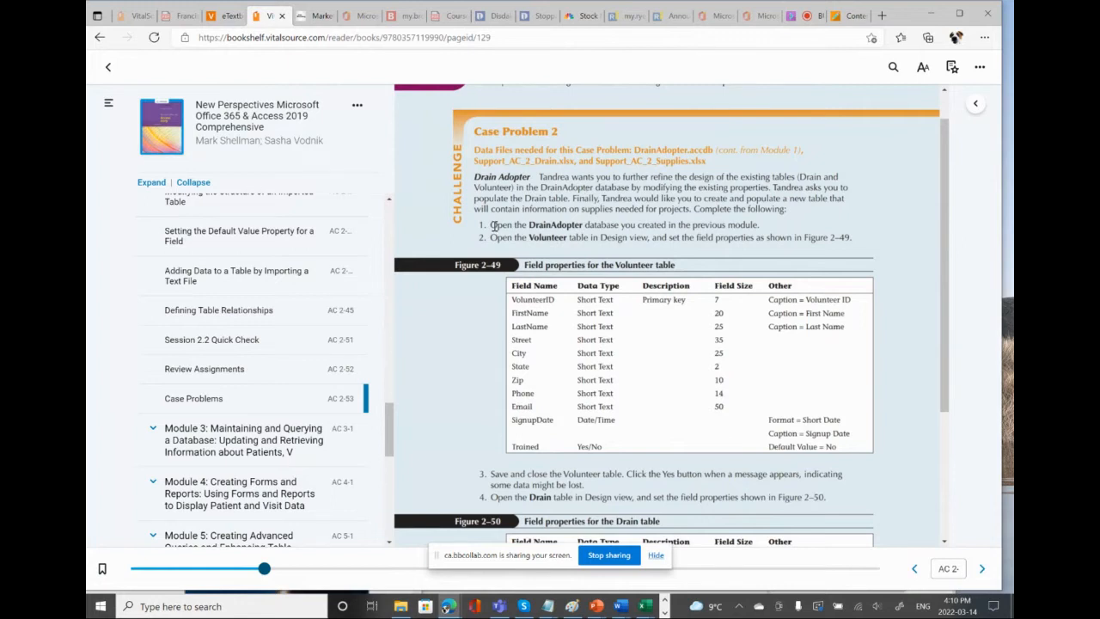
Highlight the first Case Problem 2 instruction, which names the database, and switch to the open DrainAdopter database in Access.
drag(492, 224, 766, 226)
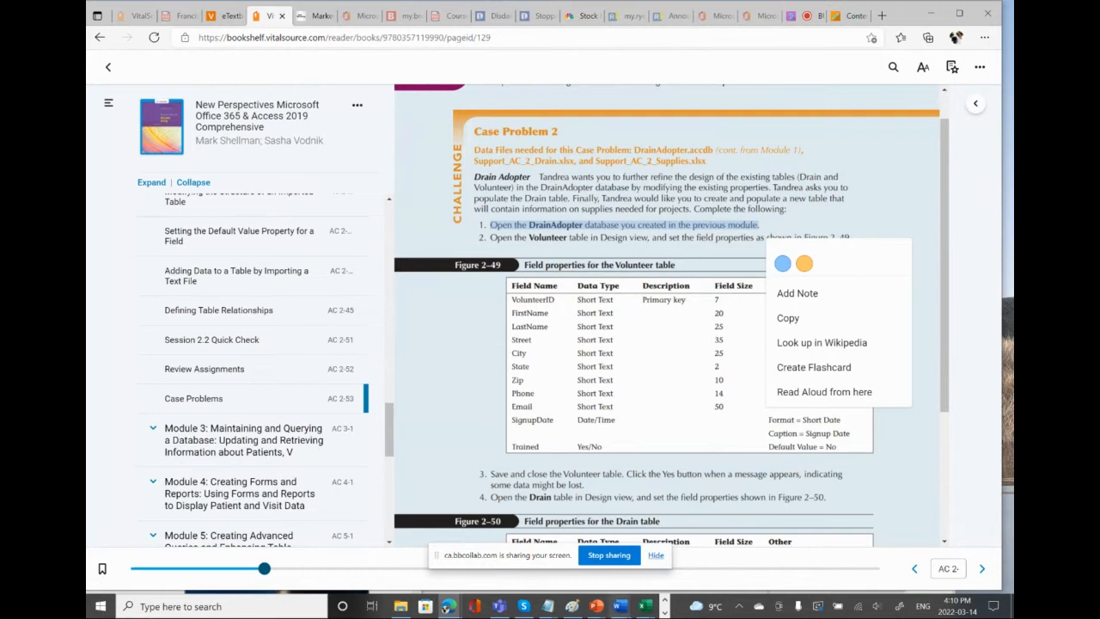
click(666, 609)
click(665, 609)
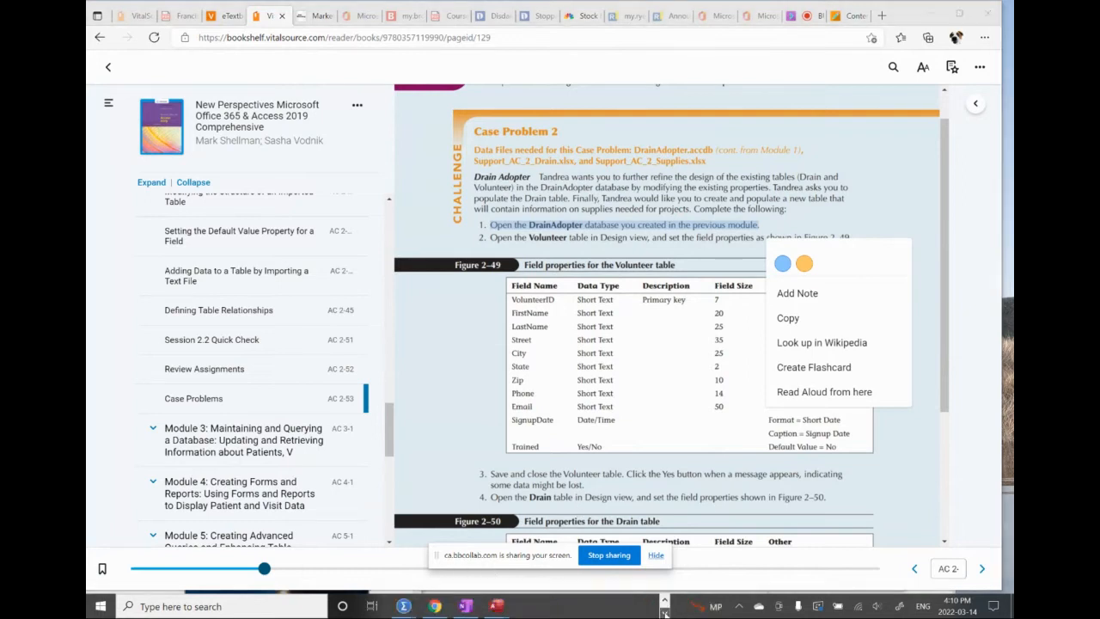
mouse_move(496, 607)
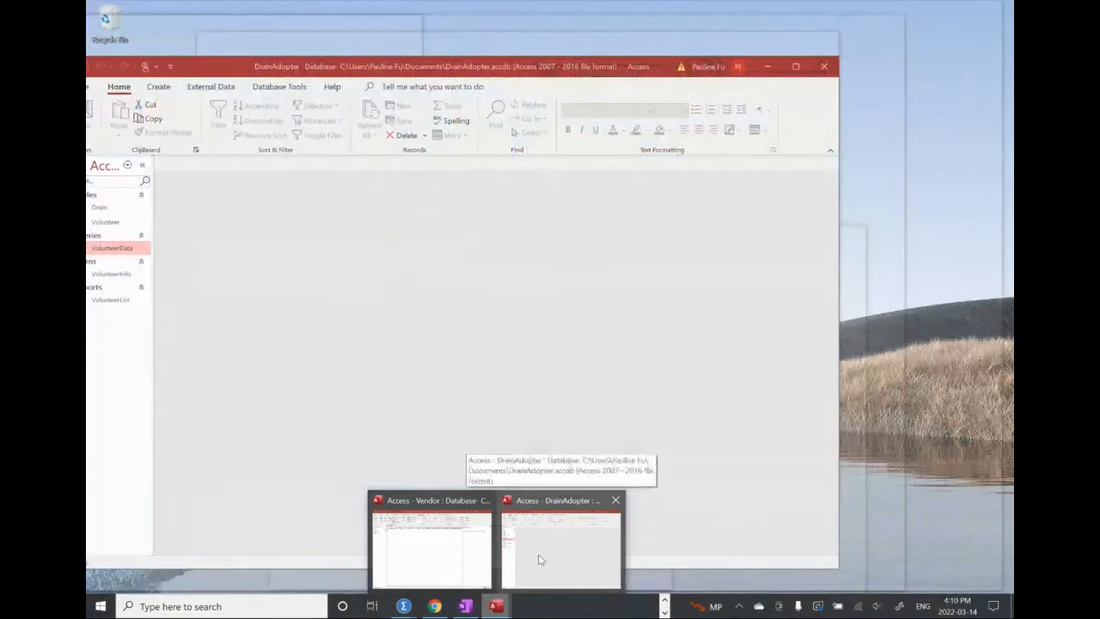
click(539, 559)
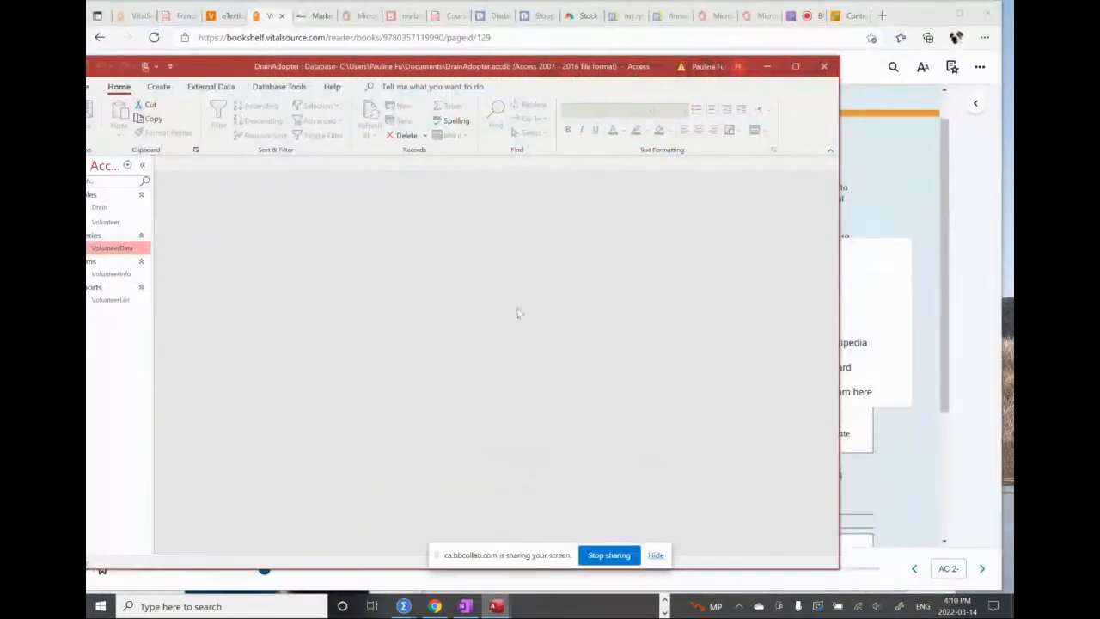
Arrange the textbook browser and Access windows so the Figure 2-49 field properties and the database's table list are both visible.
drag(400, 67, 625, 315)
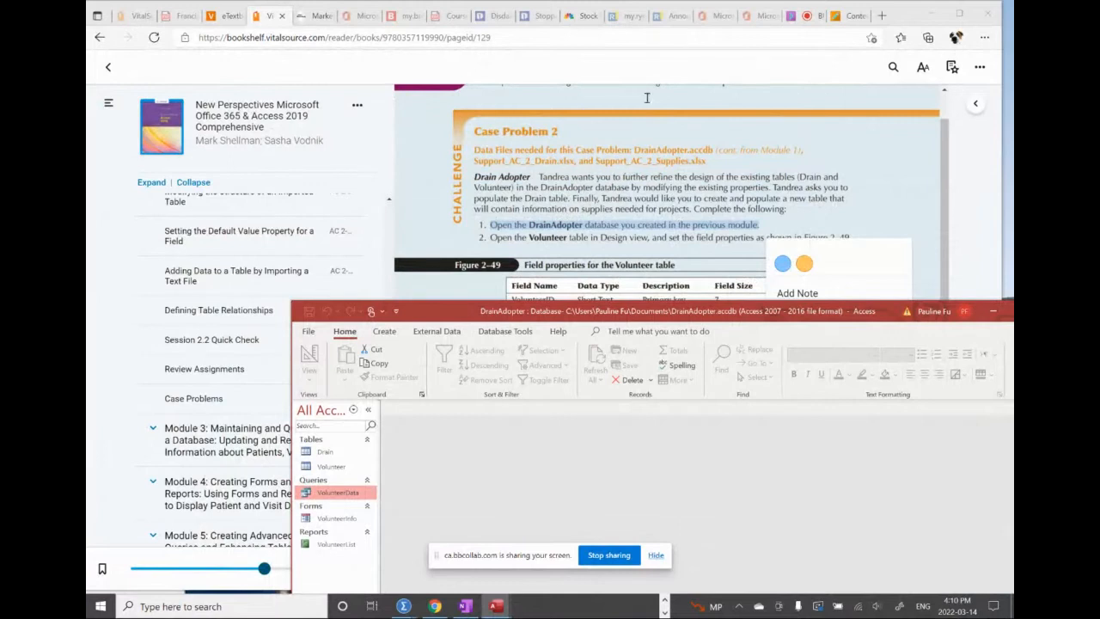
click(906, 19)
drag(905, 19, 527, 18)
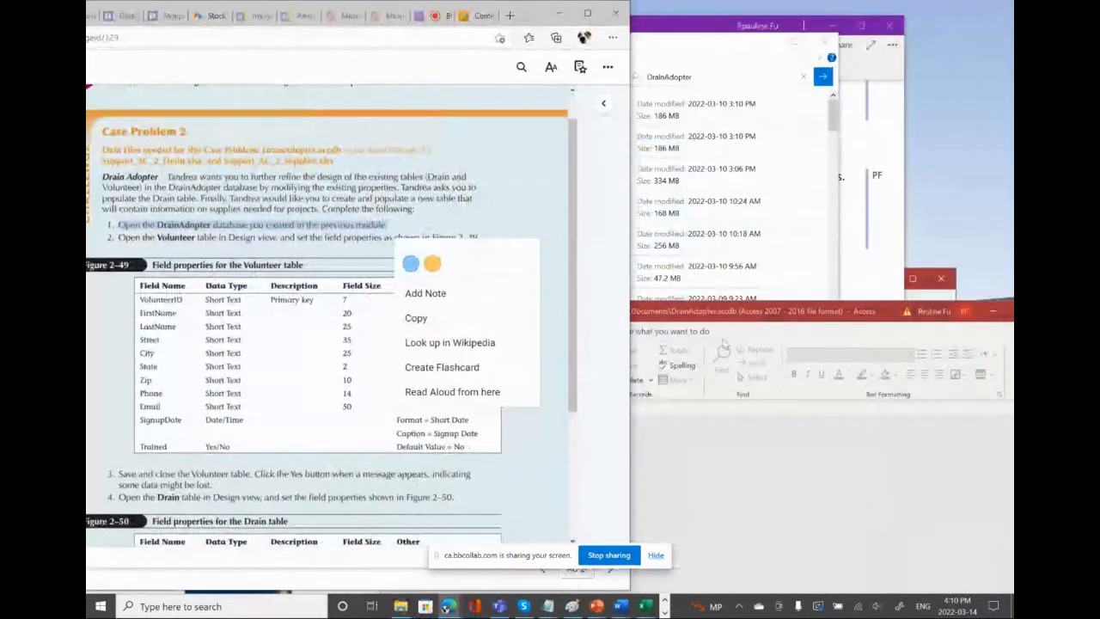
click(733, 314)
scroll(363, 203, down, 2)
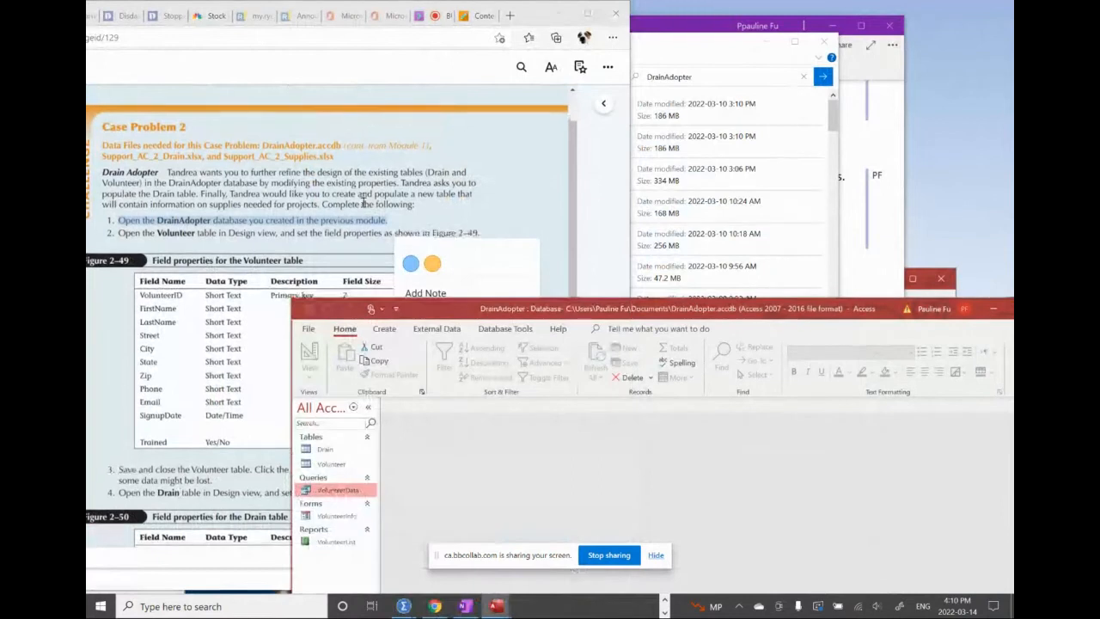
scroll(363, 202, down, 1)
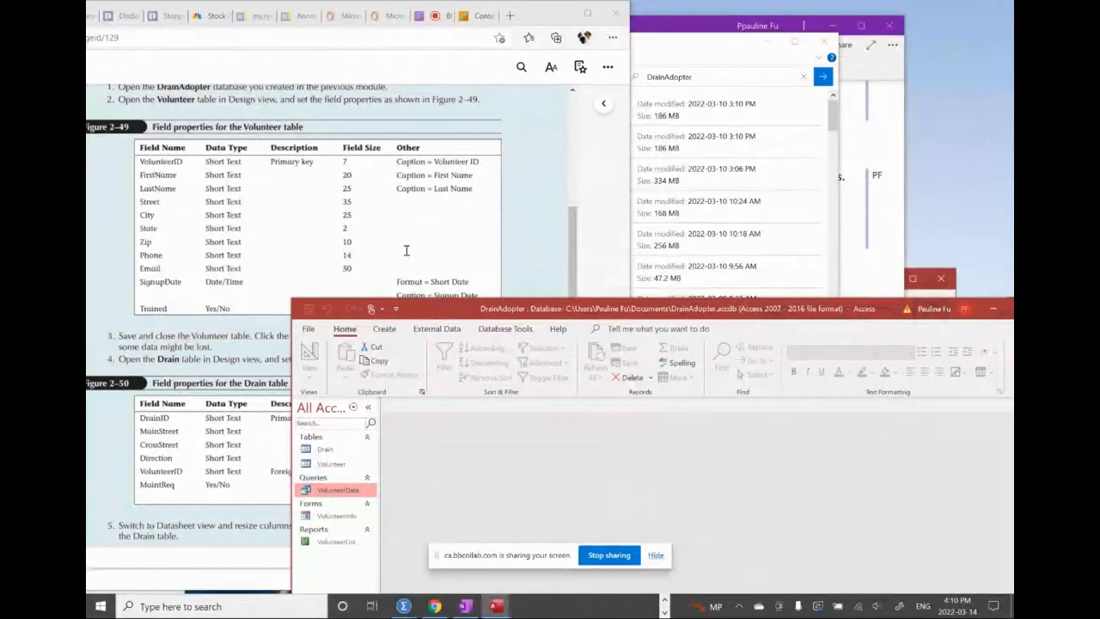
drag(453, 311, 476, 190)
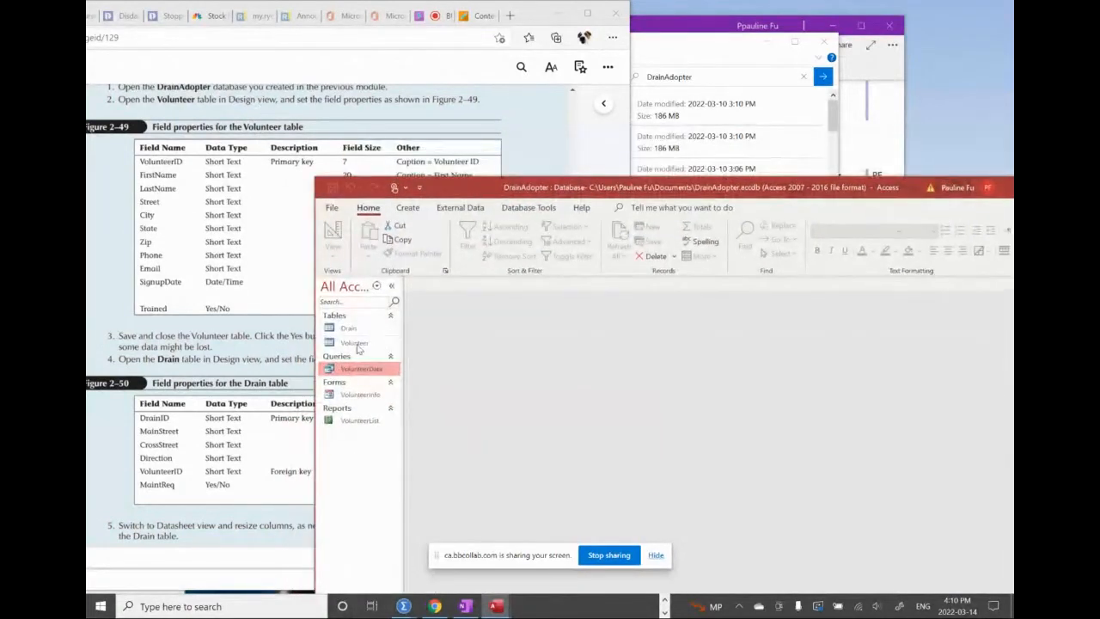
Open the Volunteer table and switch it to Design view.
click(359, 345)
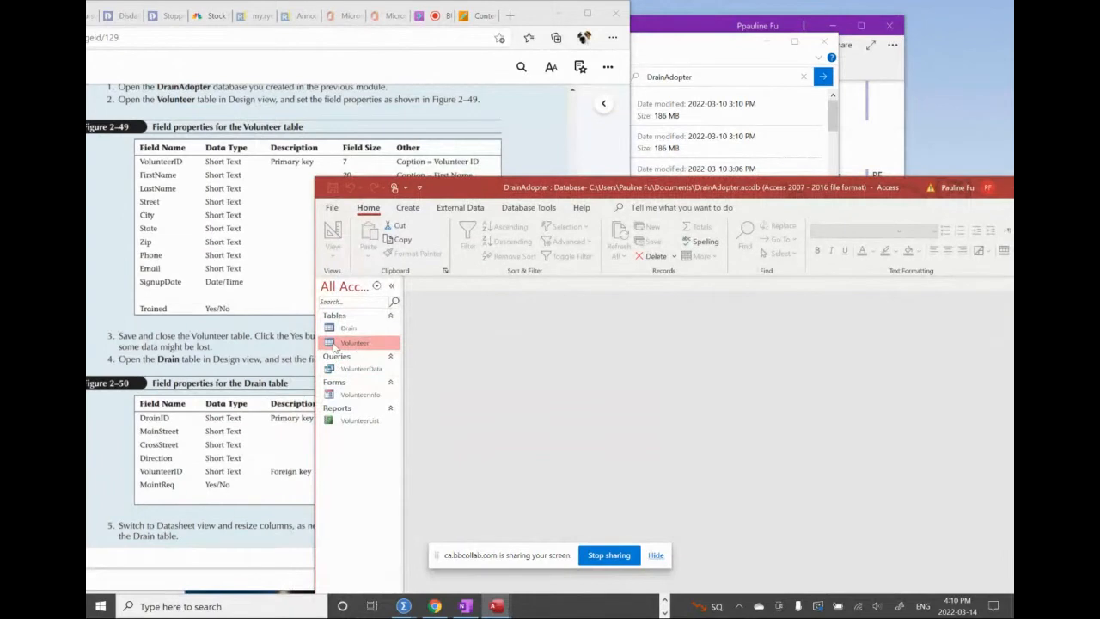
double_click(334, 346)
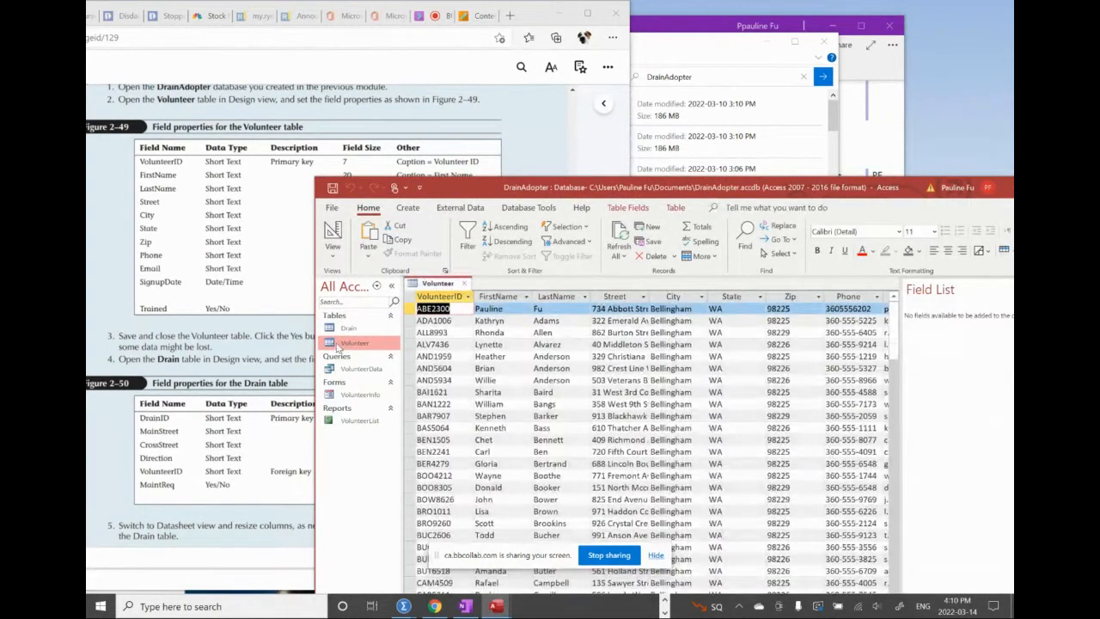
click(335, 256)
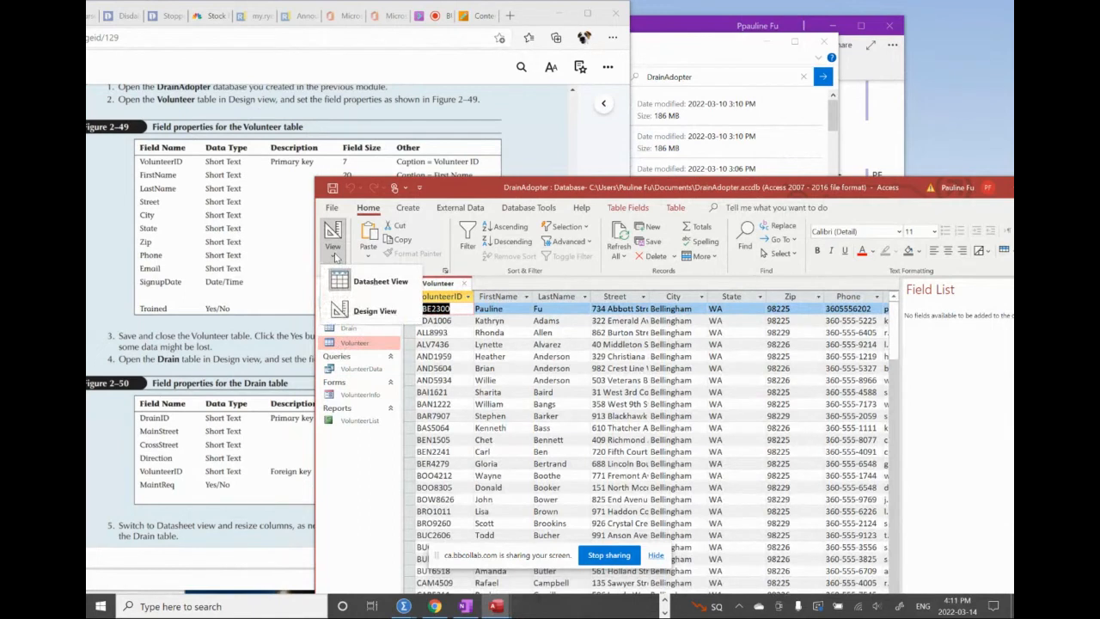
click(370, 314)
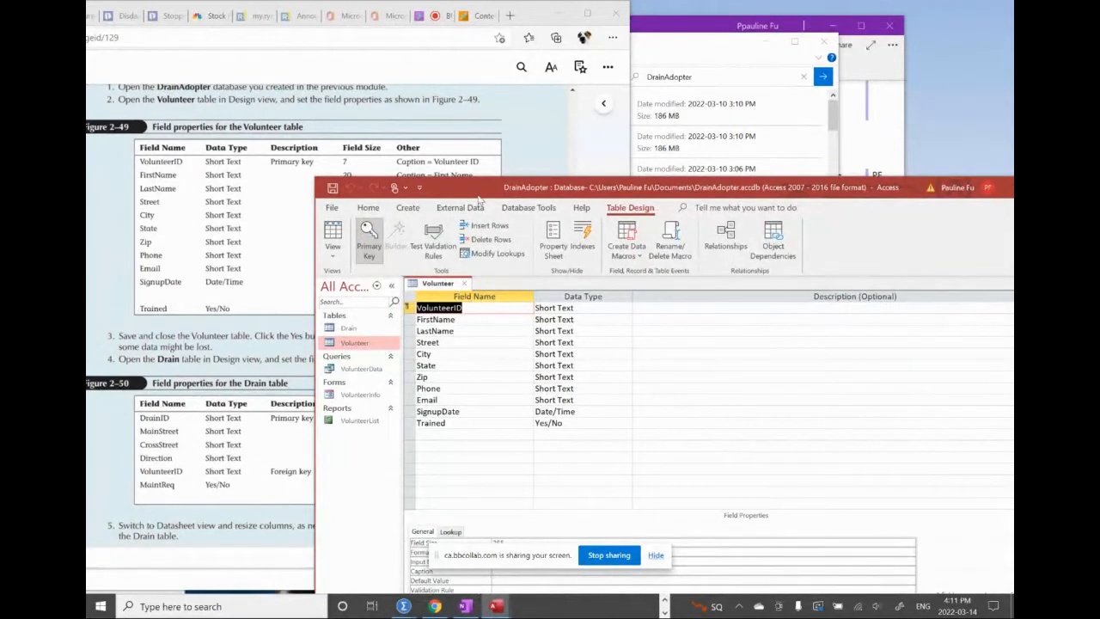
Enter "Primary key" as the description of the VolunteerID field, keeping the textbook's field properties table in sight.
drag(479, 196, 521, 221)
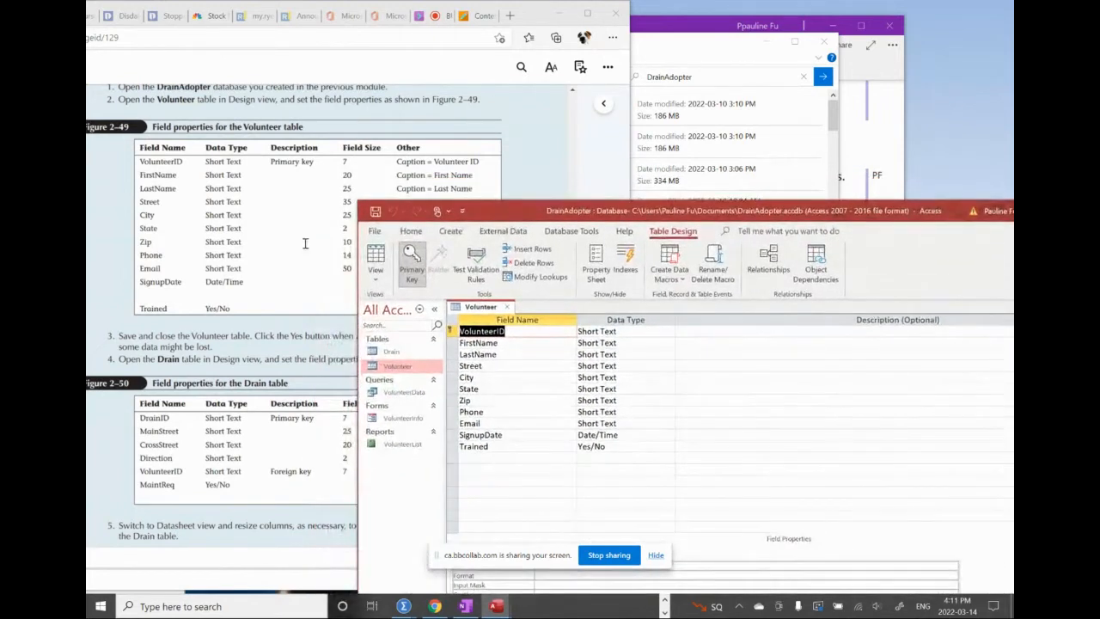
scroll(304, 243, down, 2)
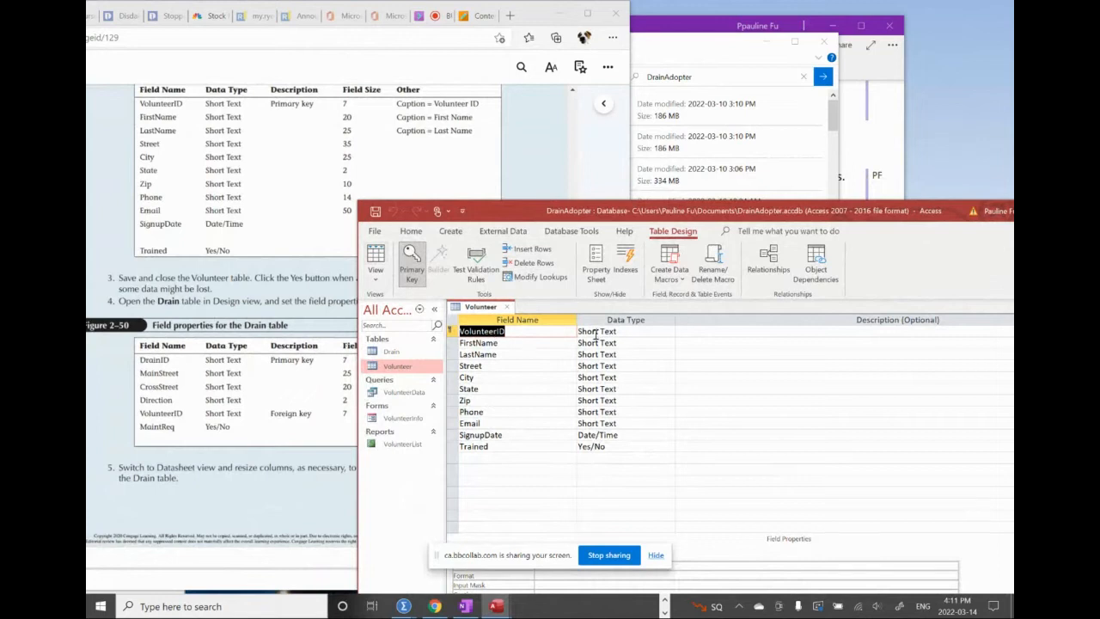
click(590, 332)
click(727, 332)
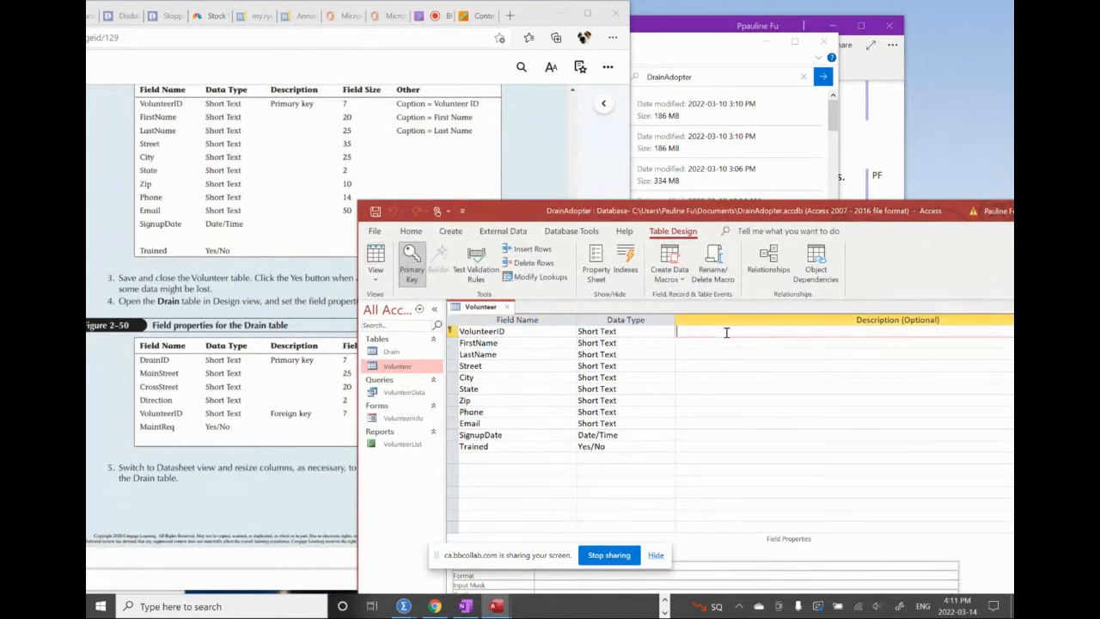
text(Primary key)
Uncover the field properties and set the VolunteerID field size to 7 and its caption to "Volunteer ID".
drag(540, 211, 559, 156)
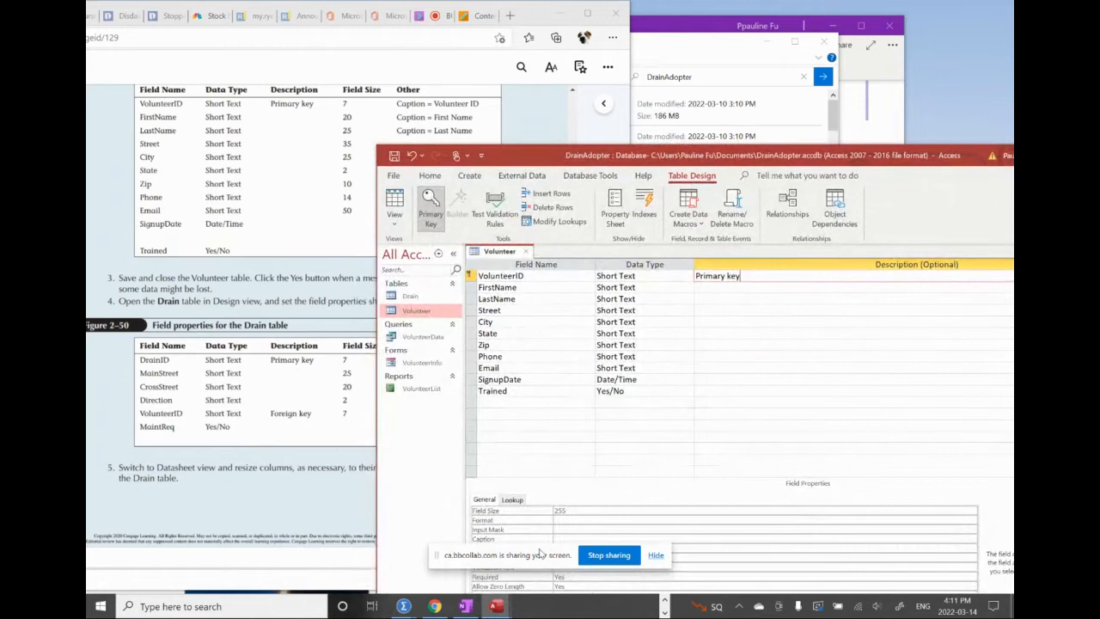
drag(540, 552, 224, 578)
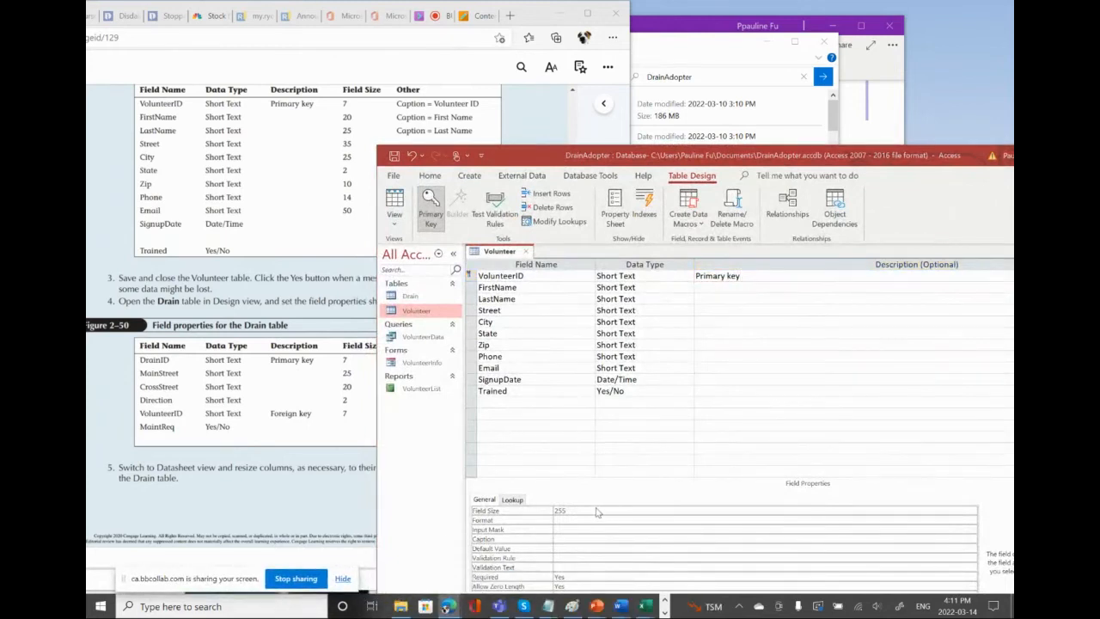
click(584, 513)
click(521, 511)
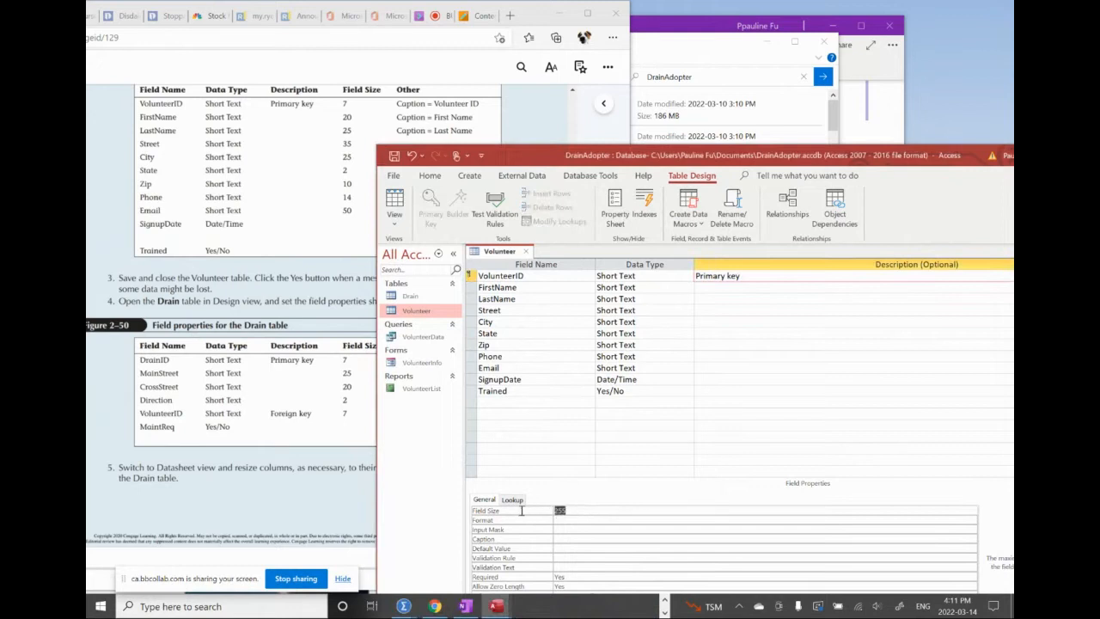
text(7)
click(564, 532)
click(560, 539)
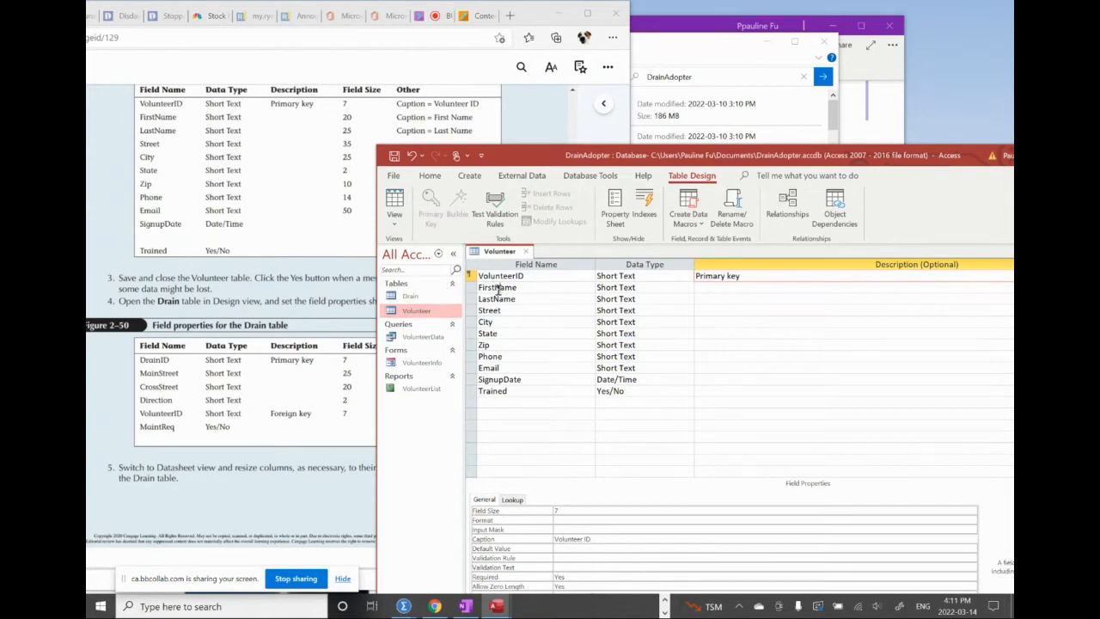
Set the FirstName field size to 20 and its caption to "First Name".
click(497, 289)
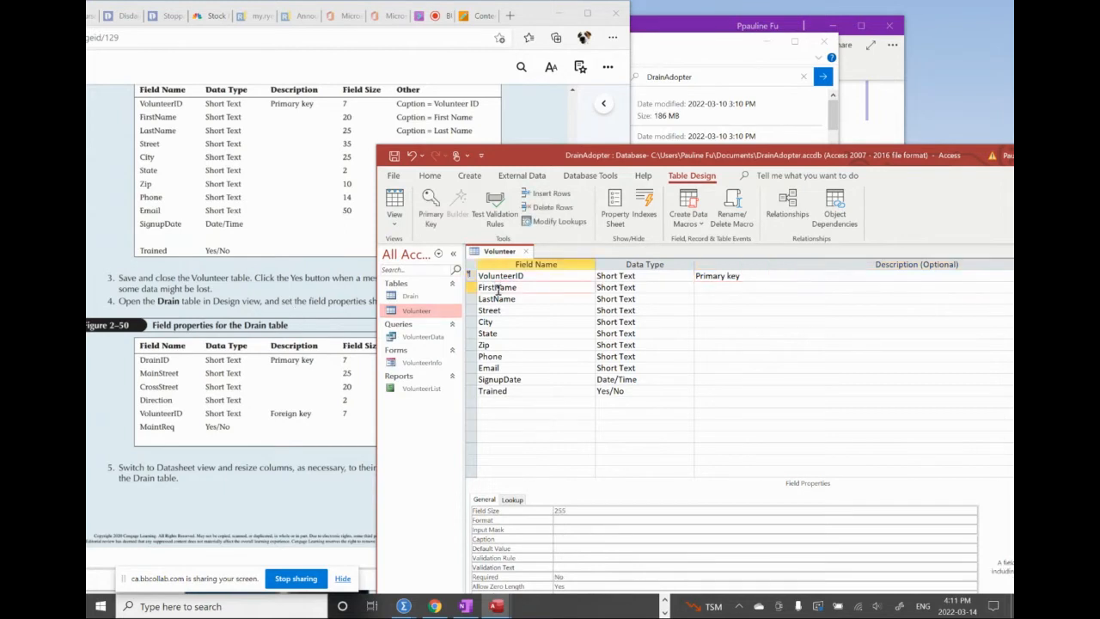
click(559, 511)
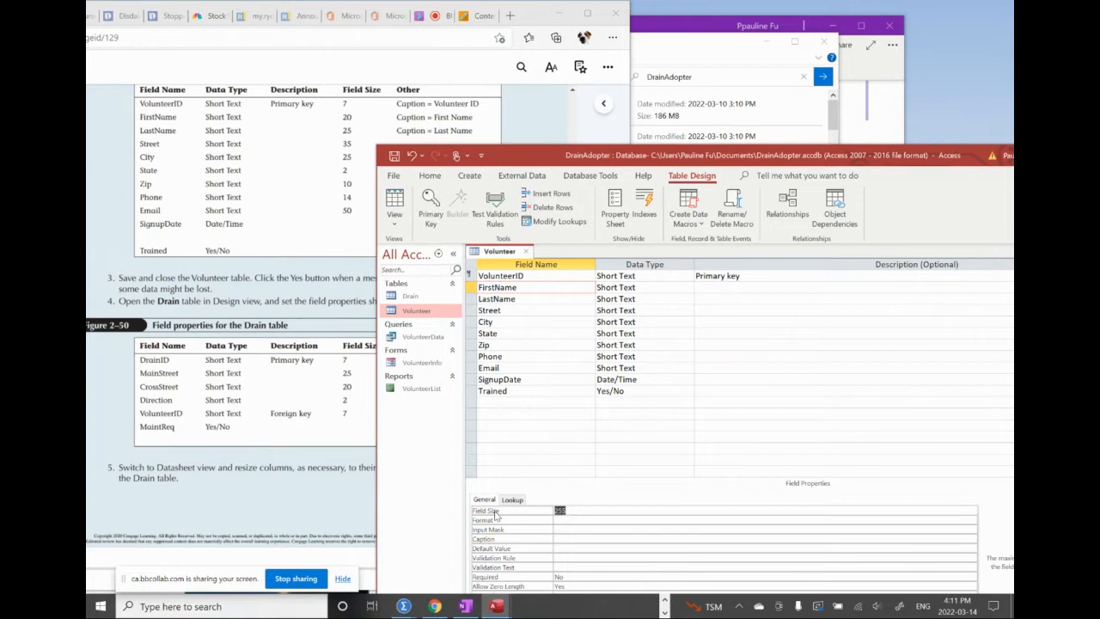
text(20)
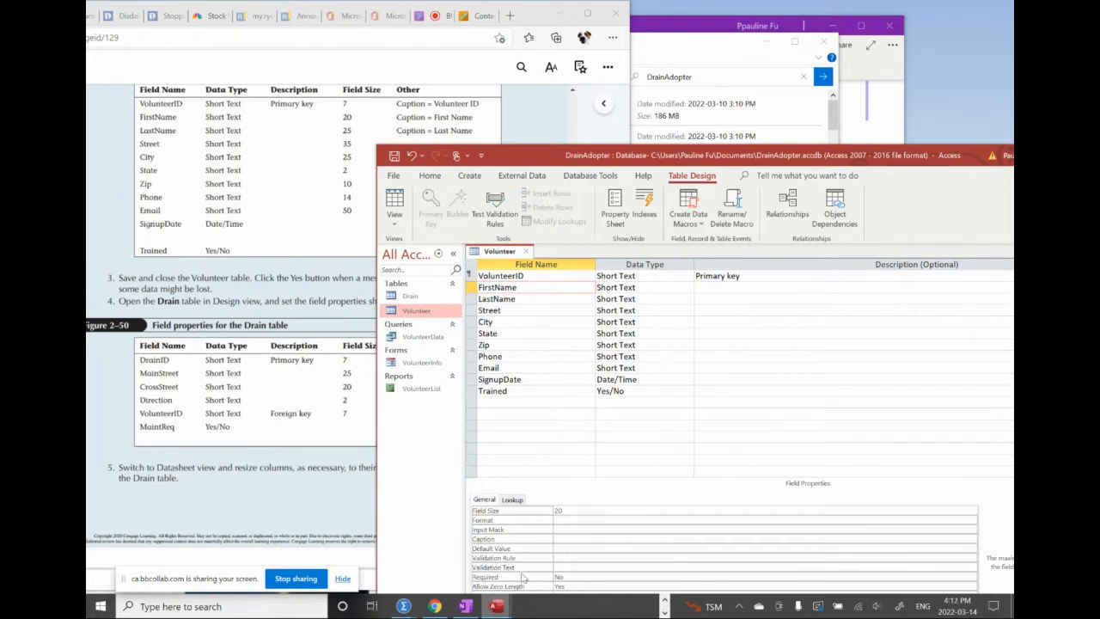
click(564, 538)
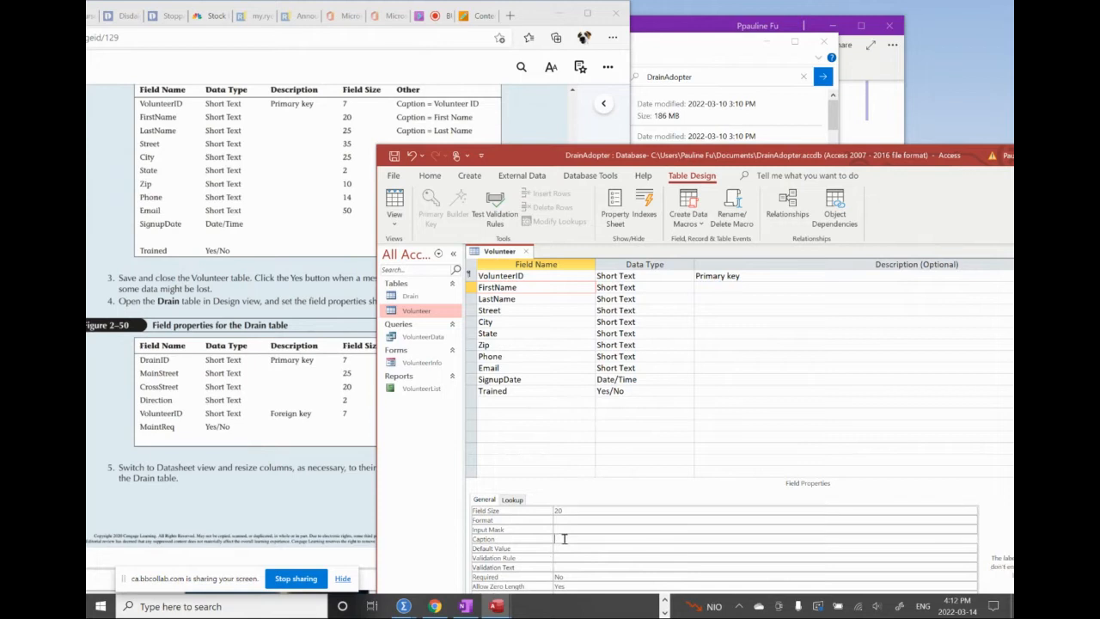
text(First Name)
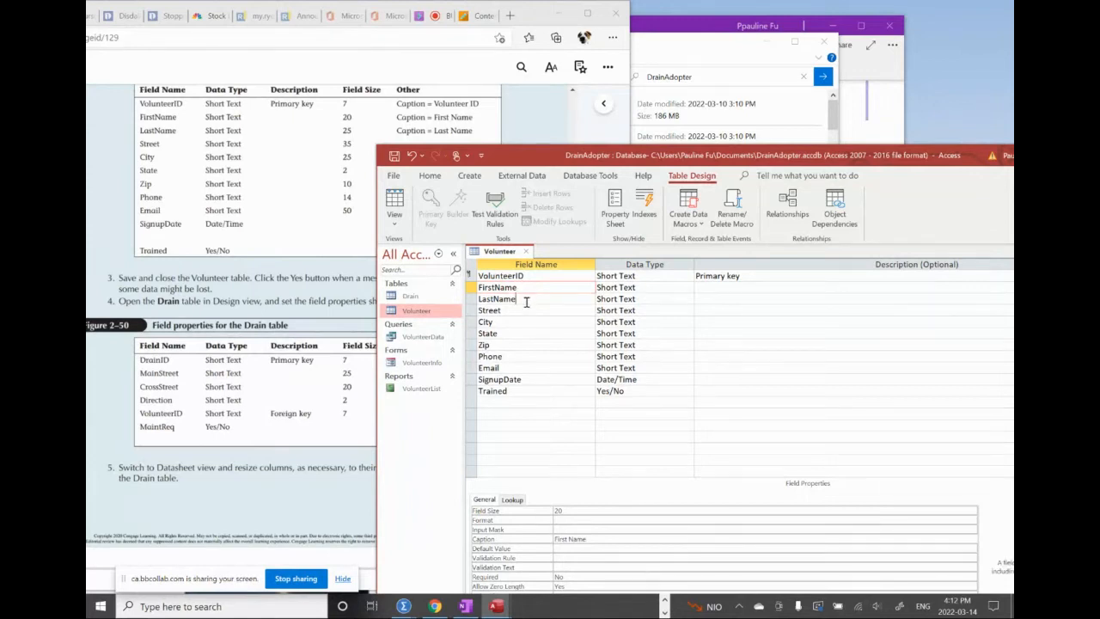
Set the LastName field size to 25 and its caption to "Last Name".
click(513, 298)
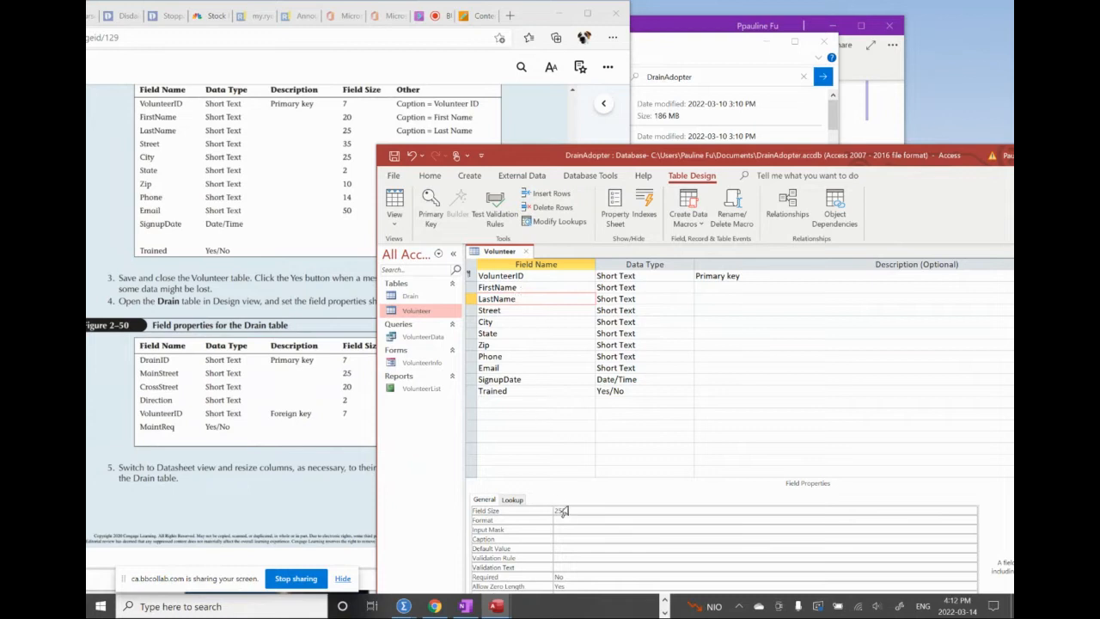
drag(576, 510, 544, 500)
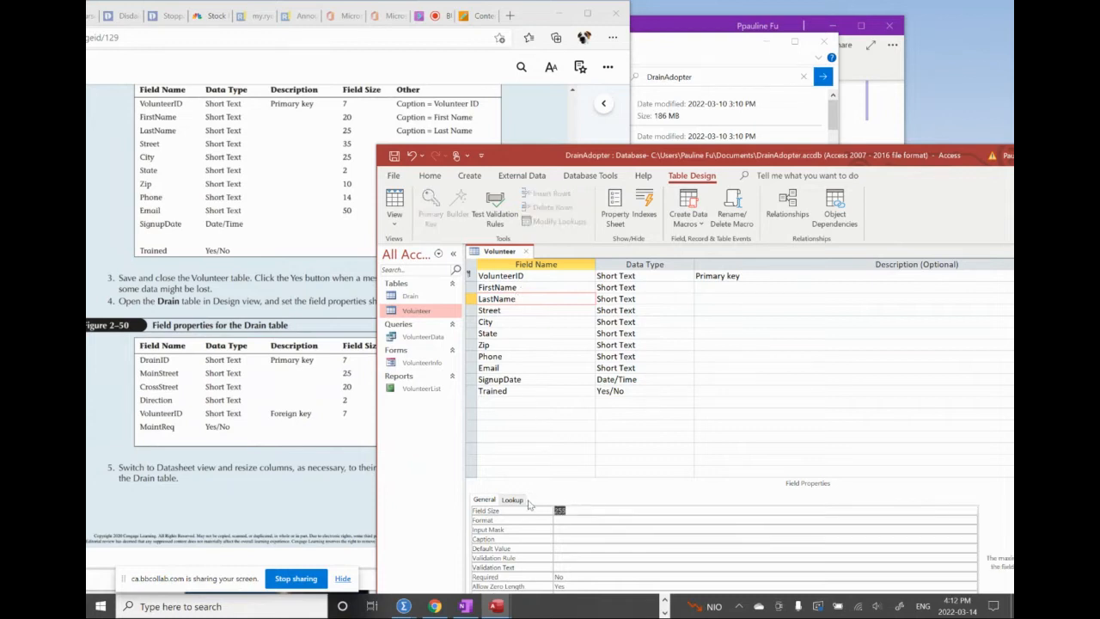
text(2)
click(565, 542)
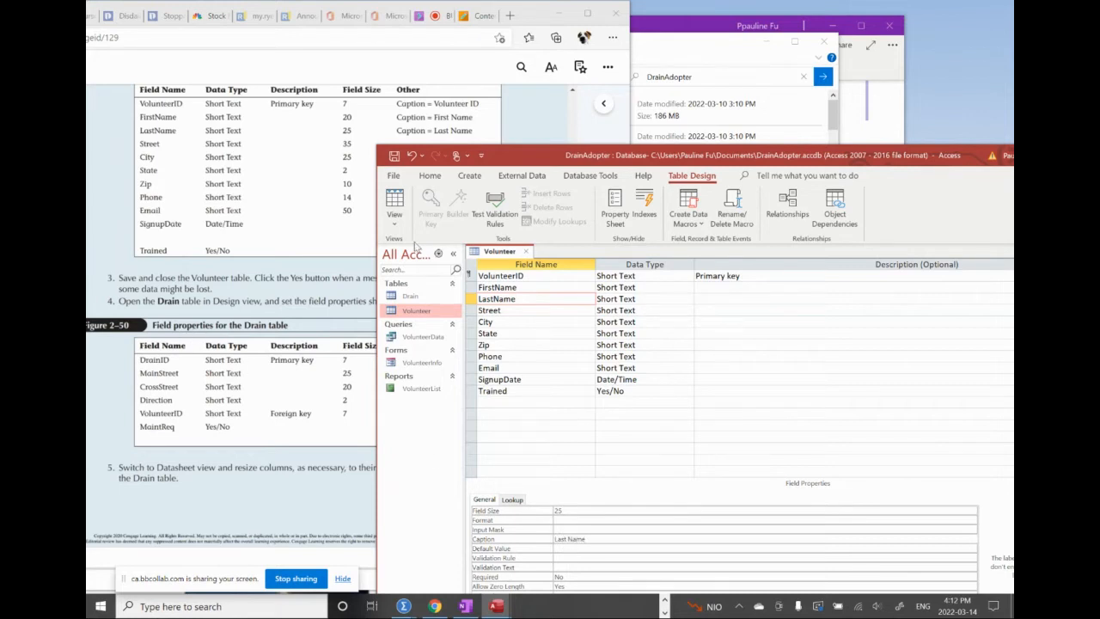
Set the field size to 35 for Street and 25 for City, with the textbook's full properties table uncovered.
drag(519, 159, 634, 131)
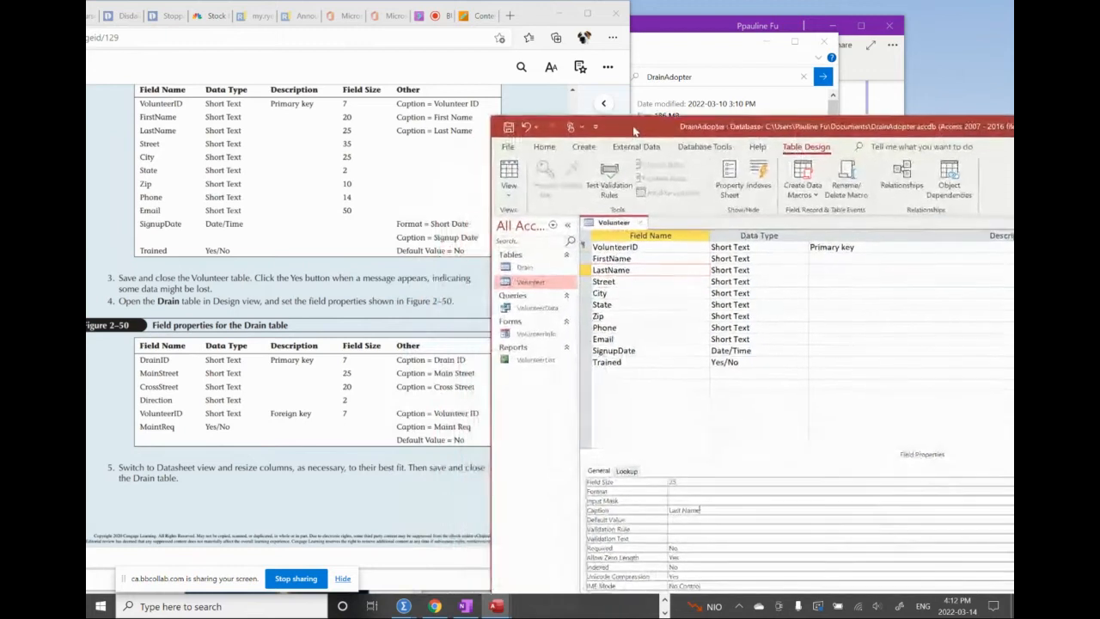
click(612, 283)
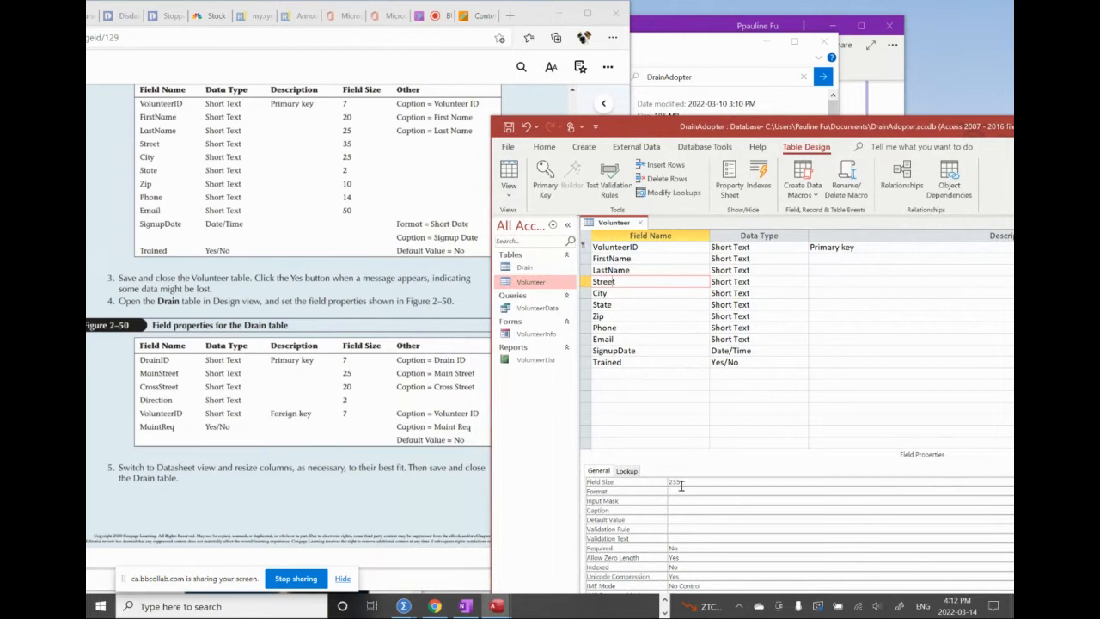
drag(687, 484, 644, 478)
text(35)
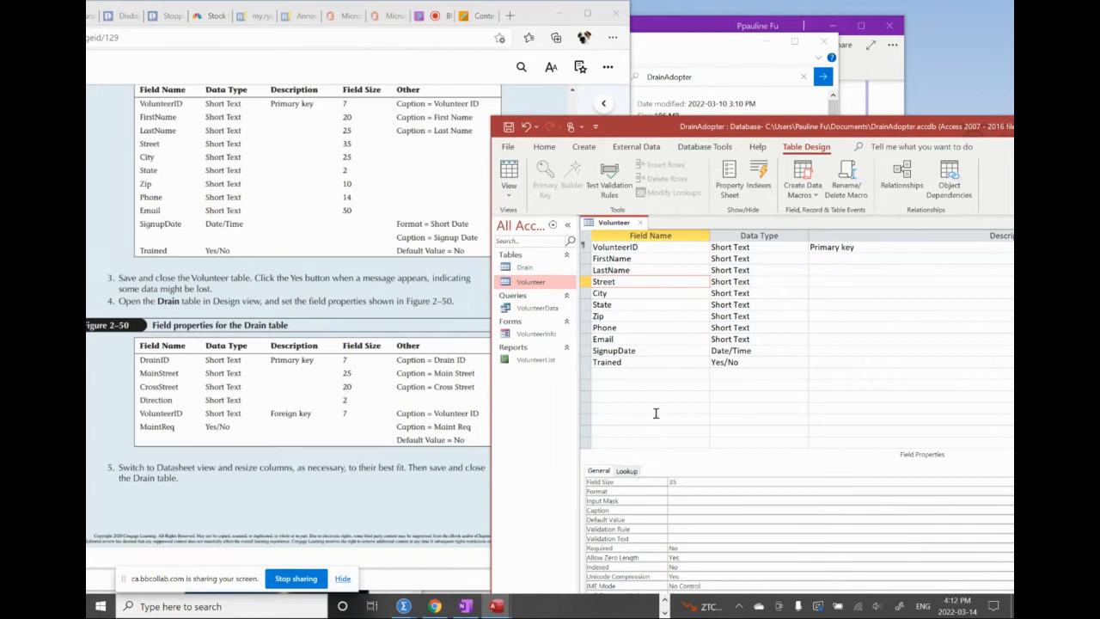
click(619, 296)
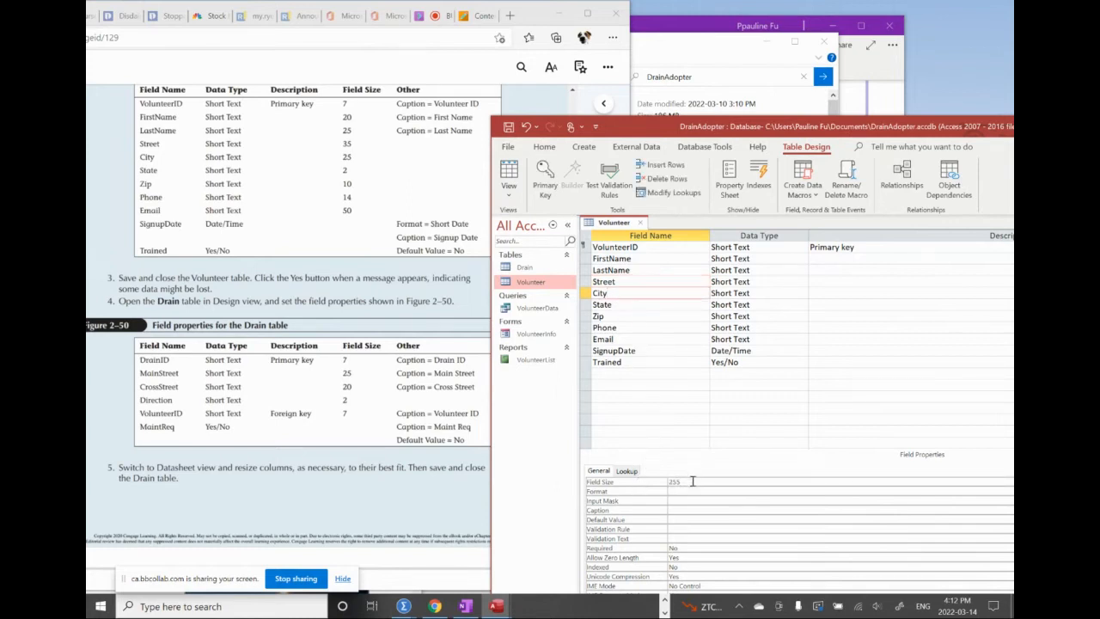
drag(693, 482, 599, 474)
text(2)
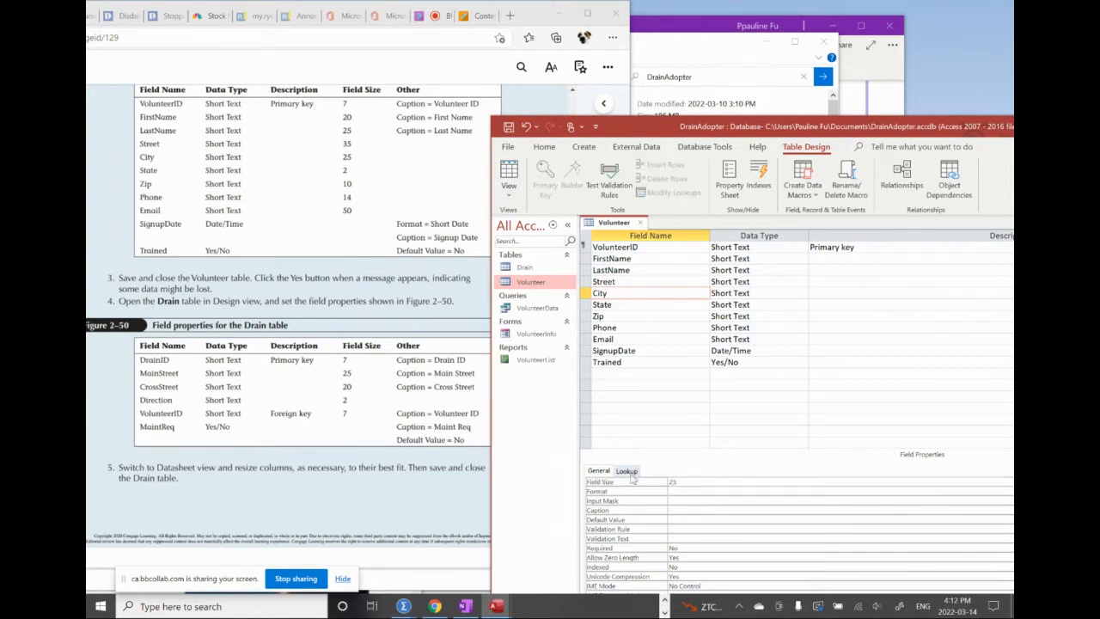
Set the field size to 2 for State and 10 for Zip in the Volunteer table.
click(626, 306)
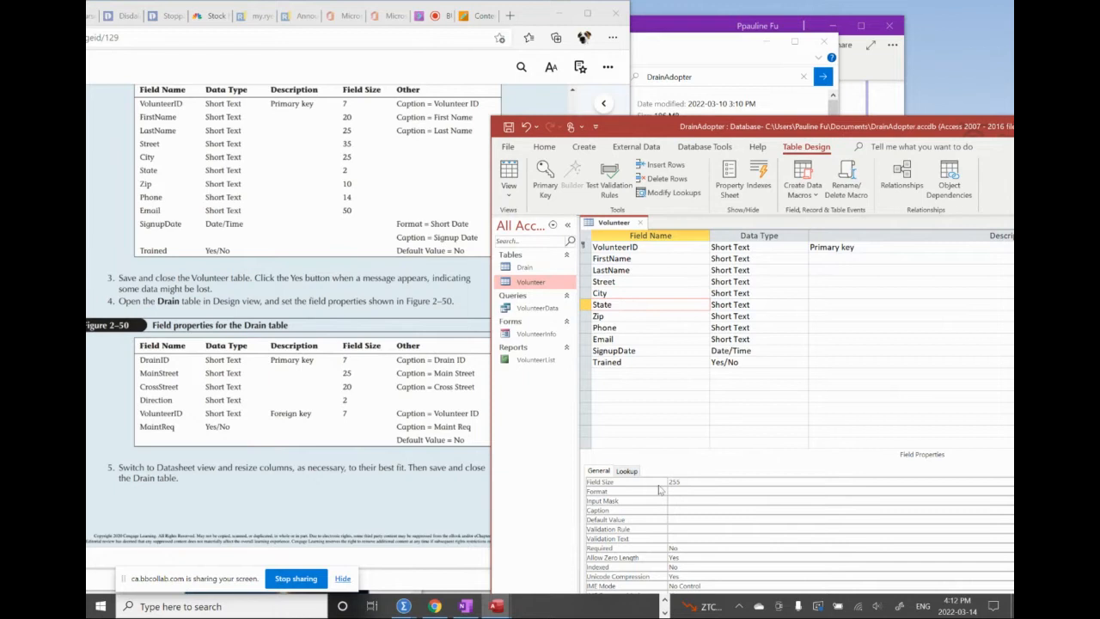
click(690, 483)
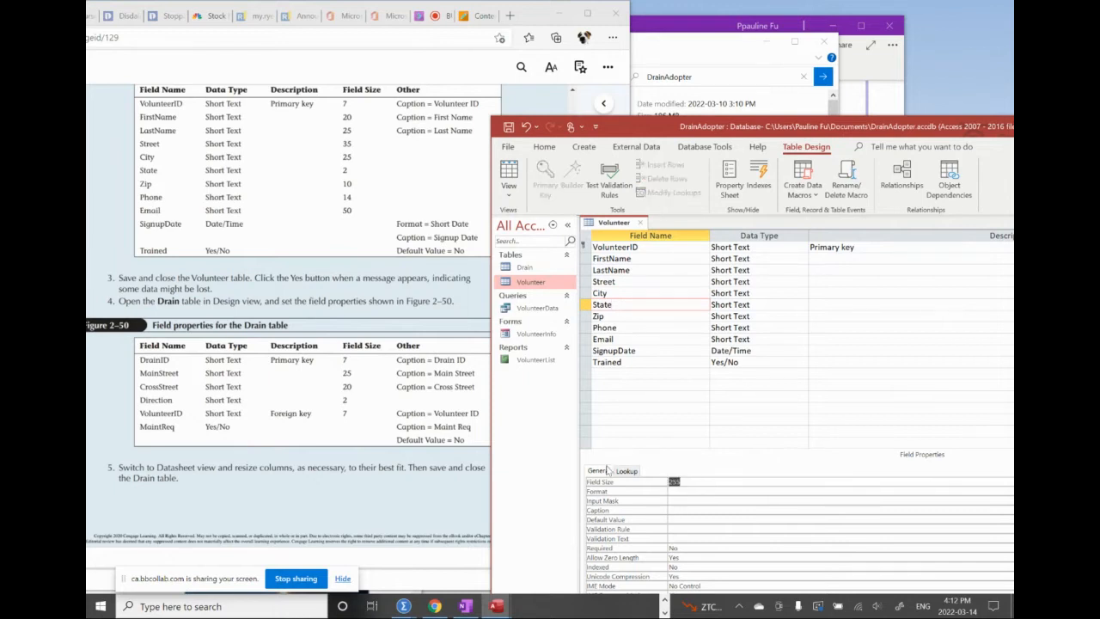
text(2)
click(629, 316)
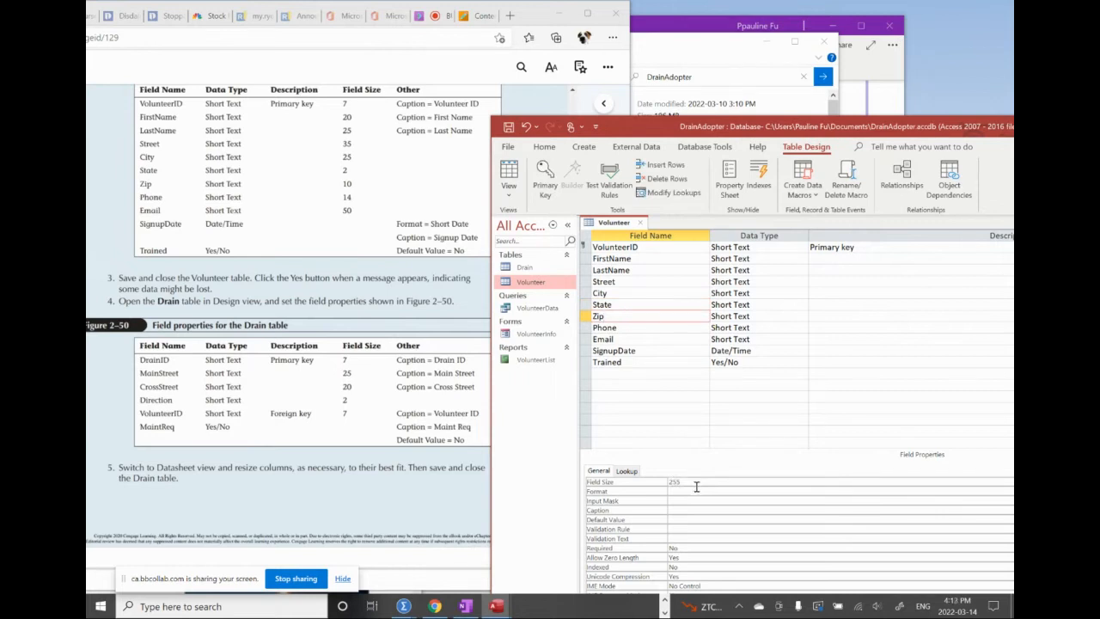
click(636, 480)
text(10)
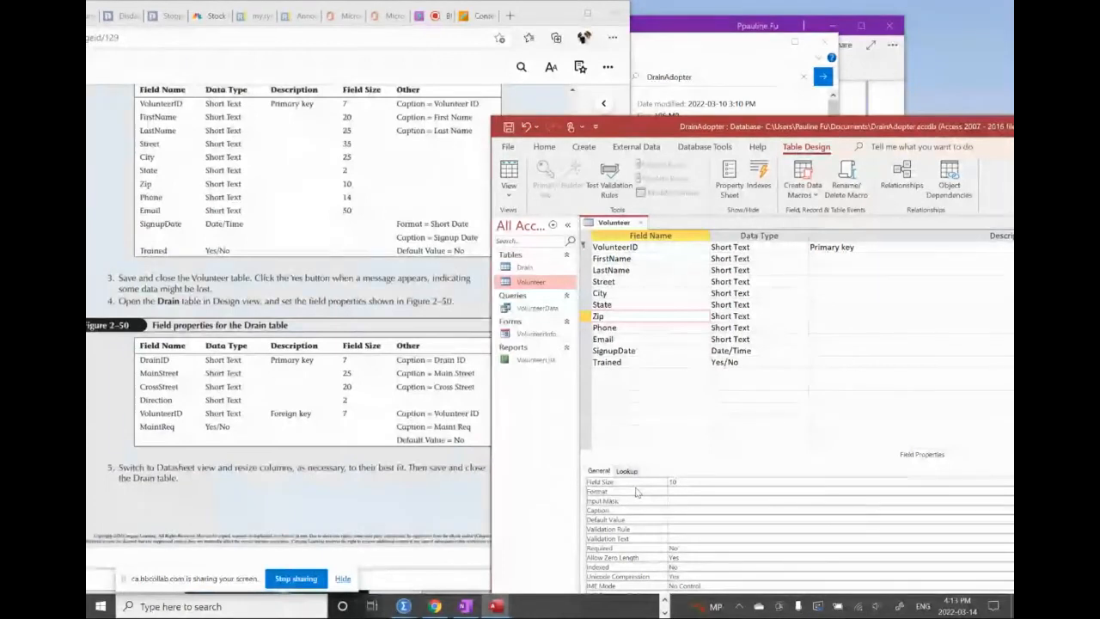
Set the field size to 14 for Phone and 50 for Email in the Volunteer table.
click(625, 331)
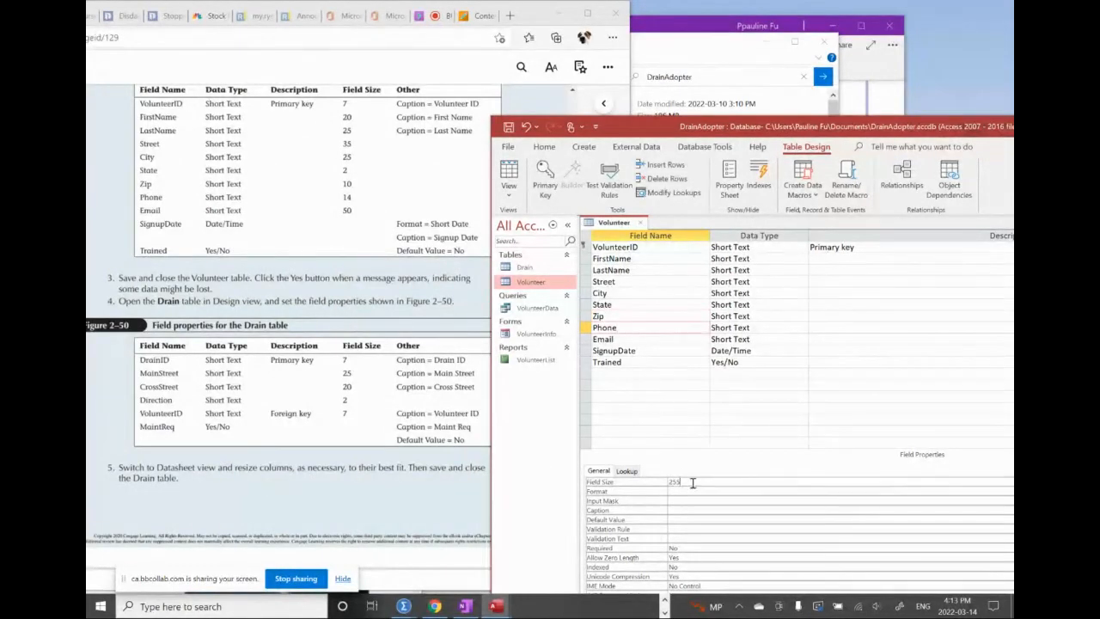
drag(693, 483, 607, 473)
text(14)
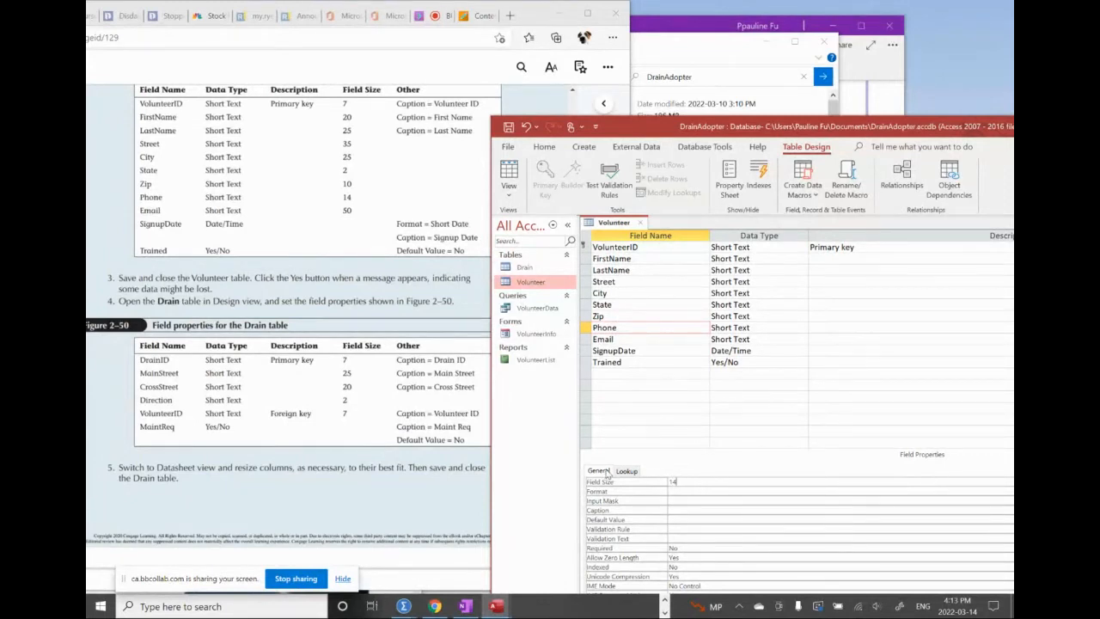
click(616, 341)
click(694, 491)
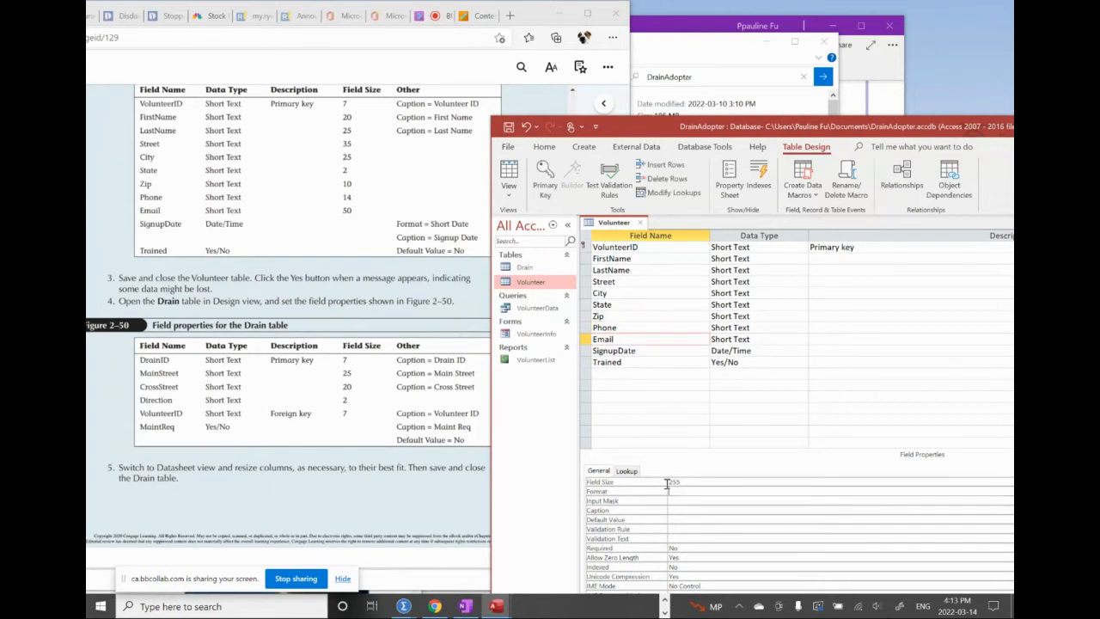
double_click(695, 481)
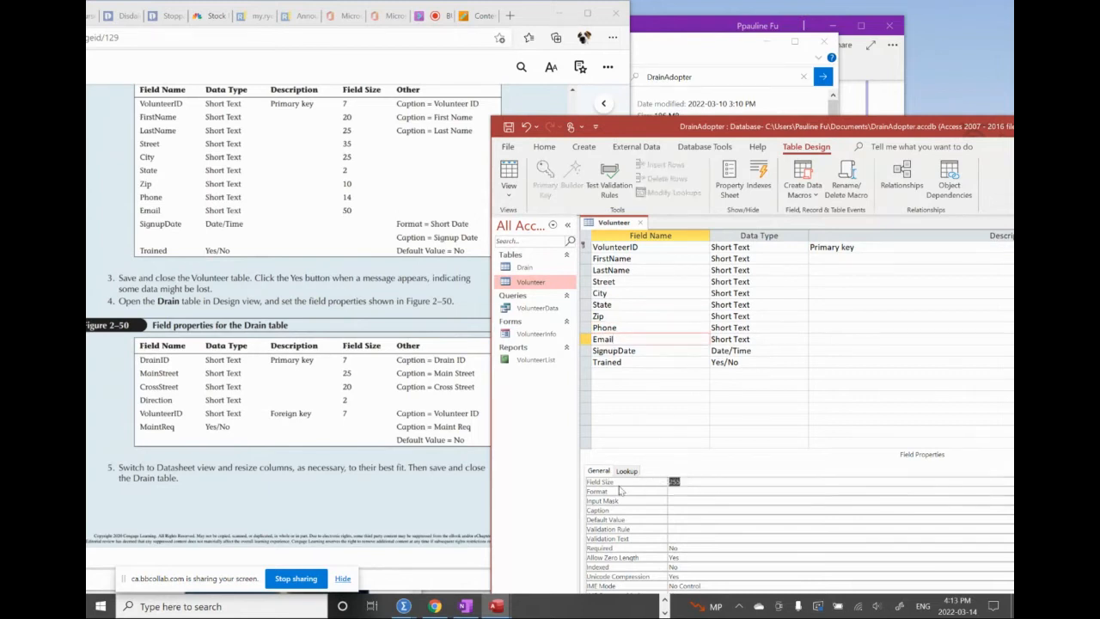
text(50)
Set the SignupDate field's format to Short Date and its caption to "Signup Date", keeping the textbook's property table uncovered.
click(619, 352)
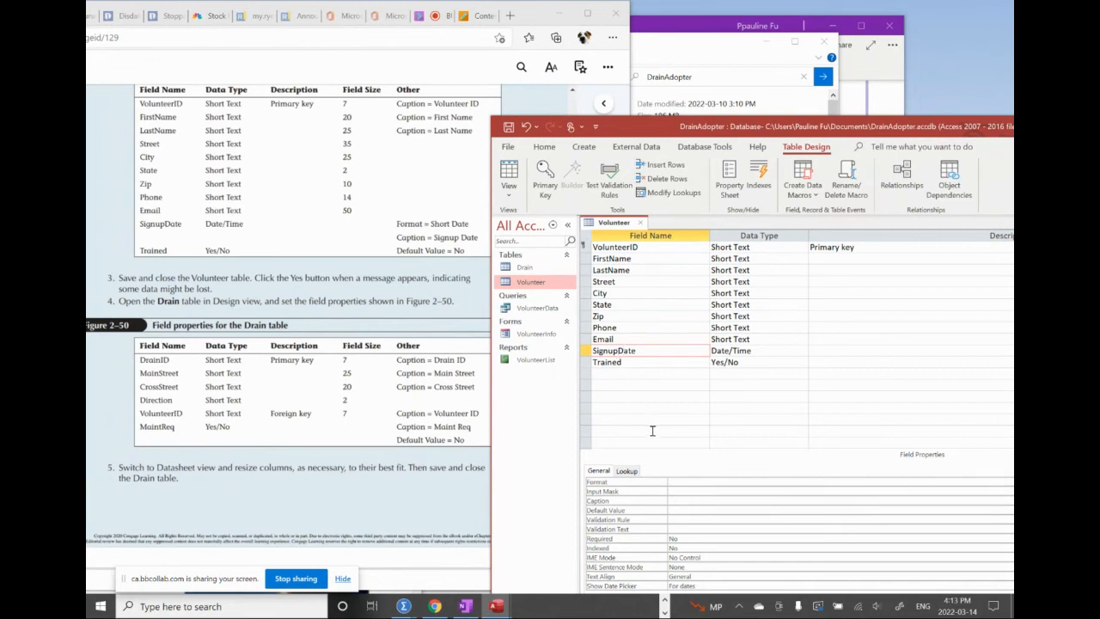
click(676, 483)
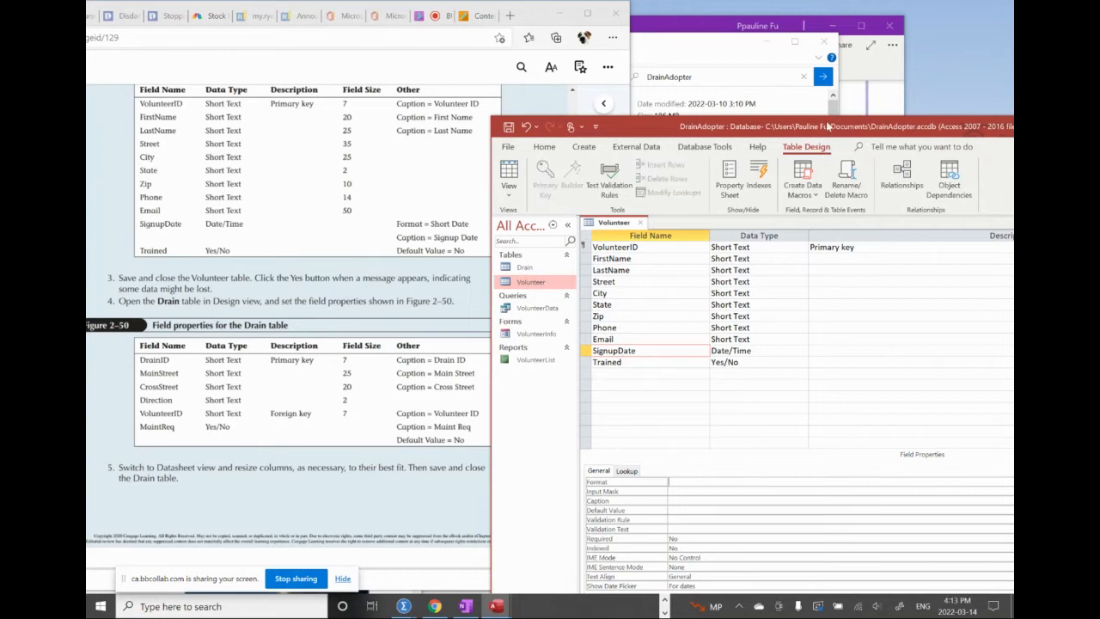
drag(829, 128, 699, 118)
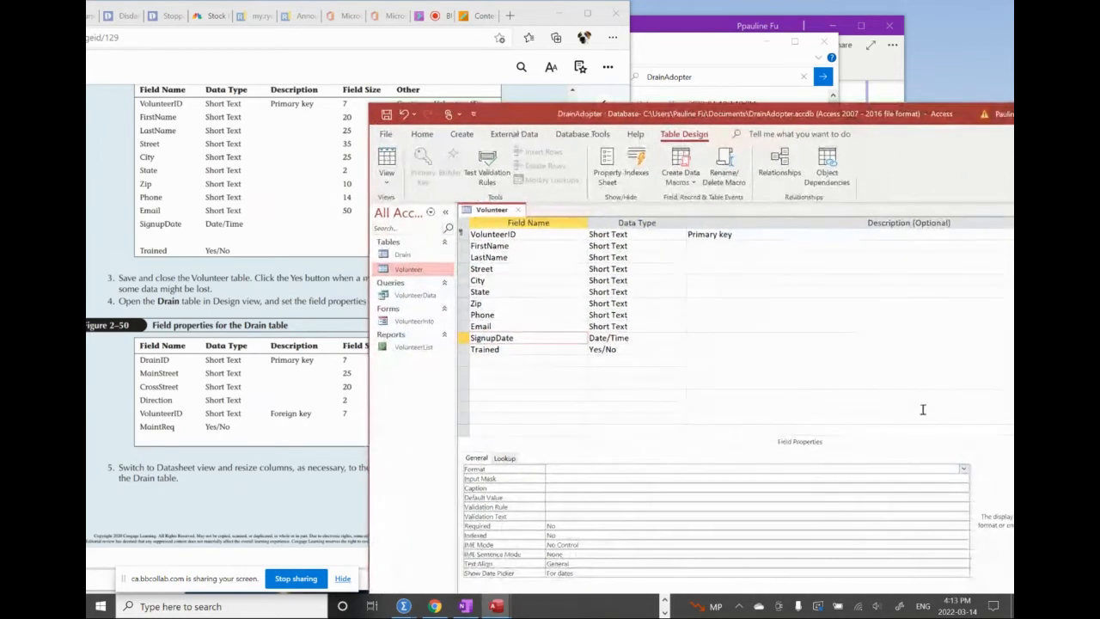
click(965, 469)
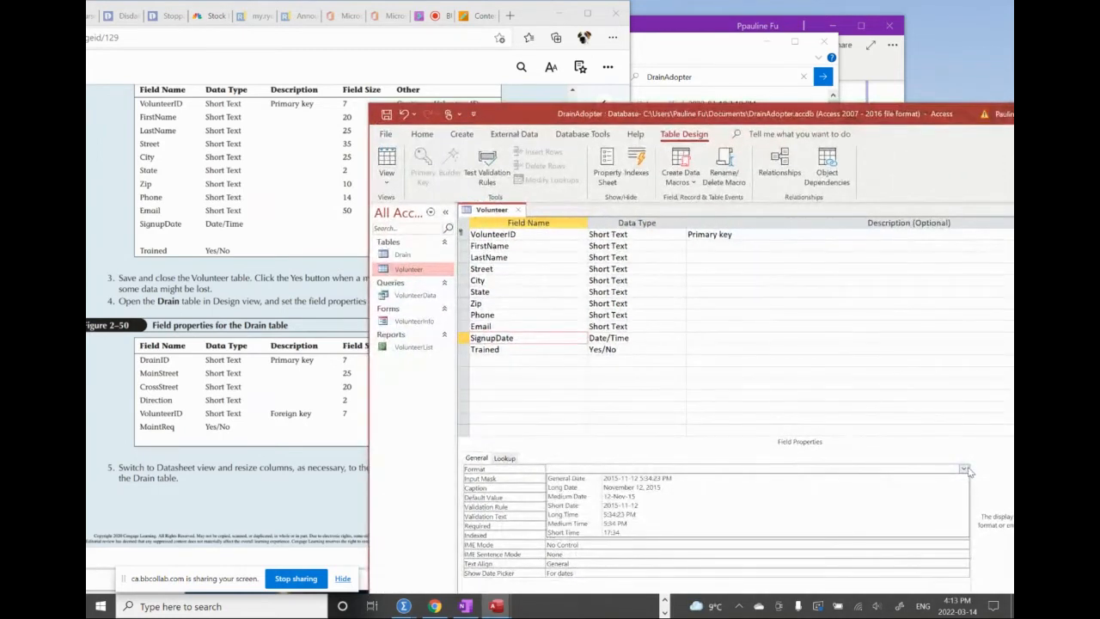
click(581, 506)
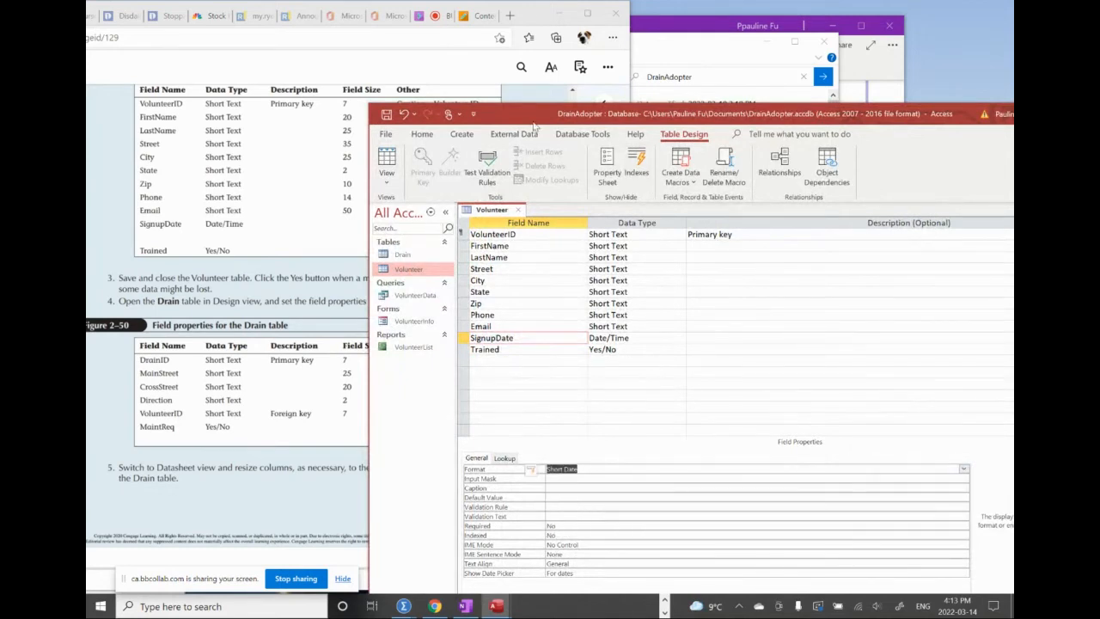
drag(513, 121, 630, 73)
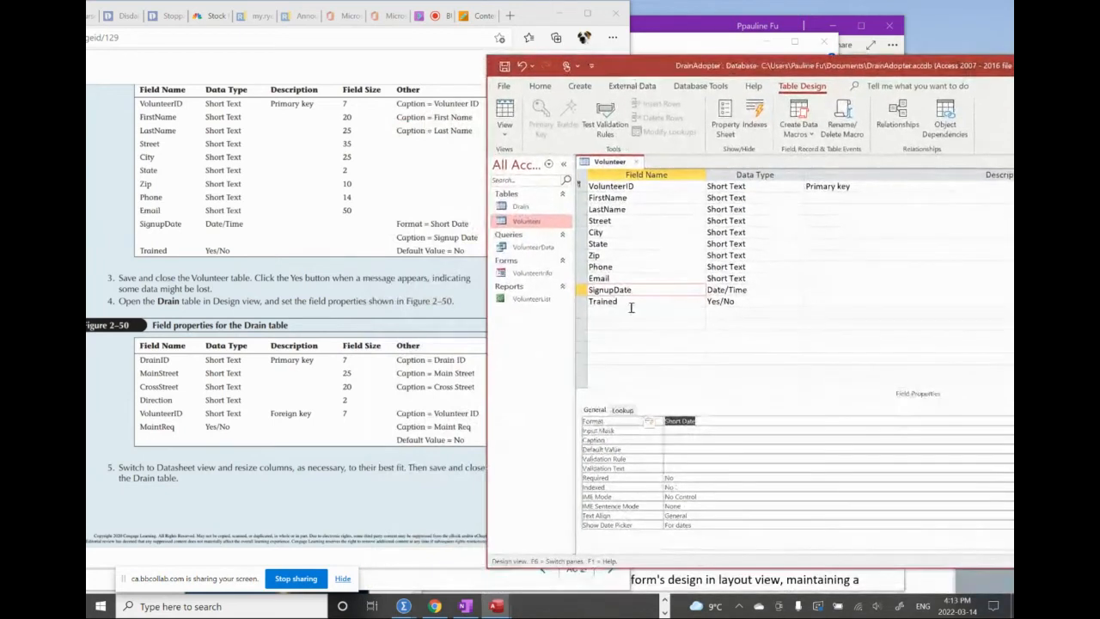
click(678, 441)
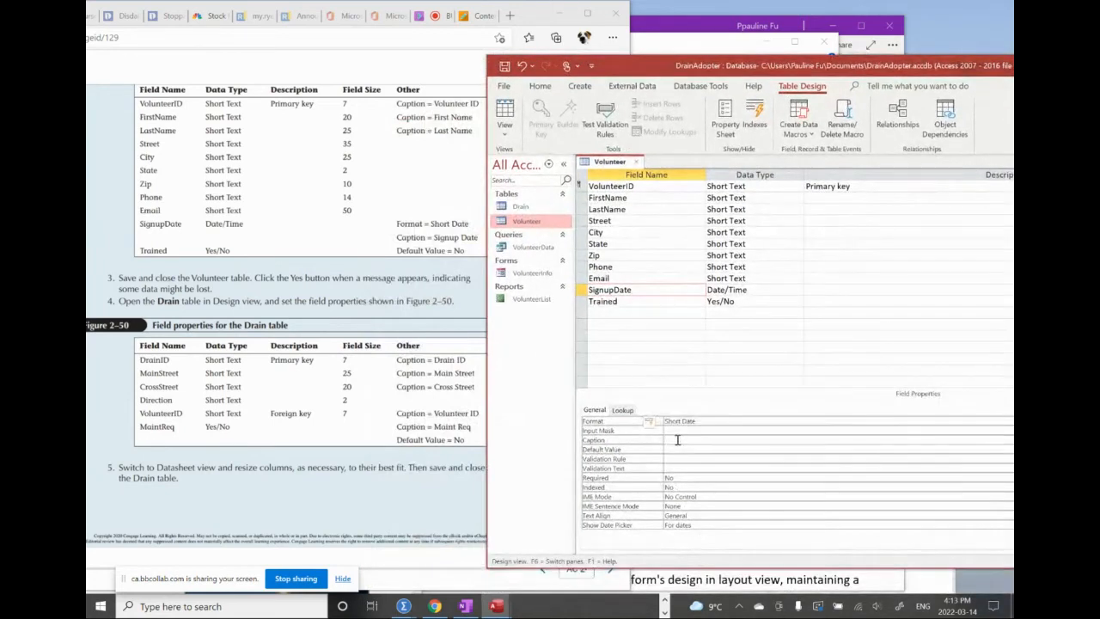
text(Signup Date)
click(675, 448)
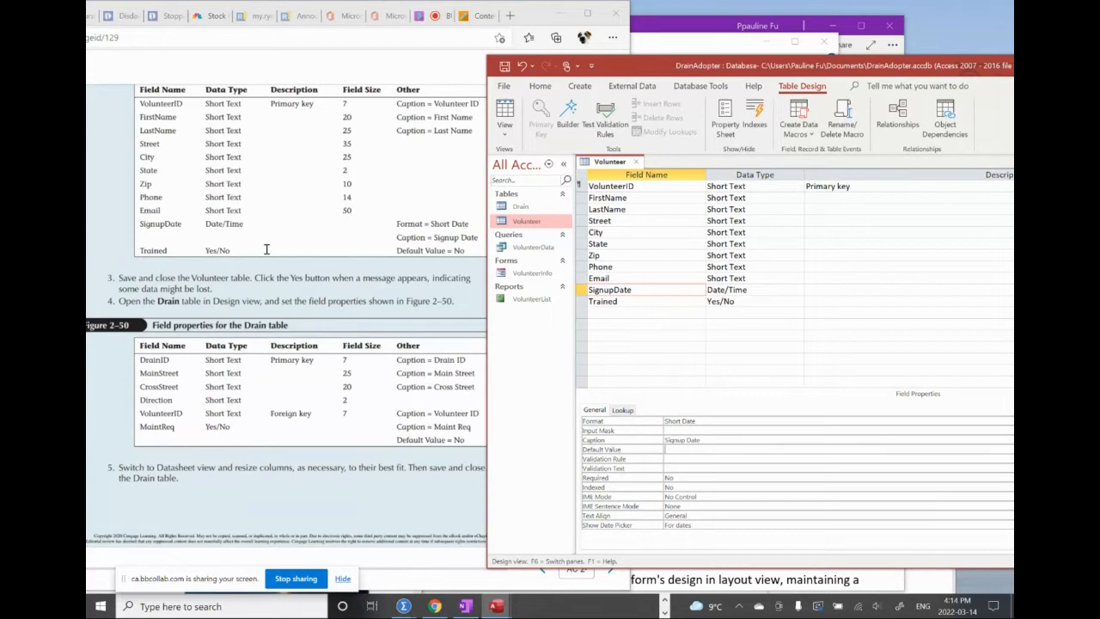
Check the Trained field's default value and save the Volunteer table, accepting the possible data loss from shorter field sizes.
click(600, 310)
click(593, 302)
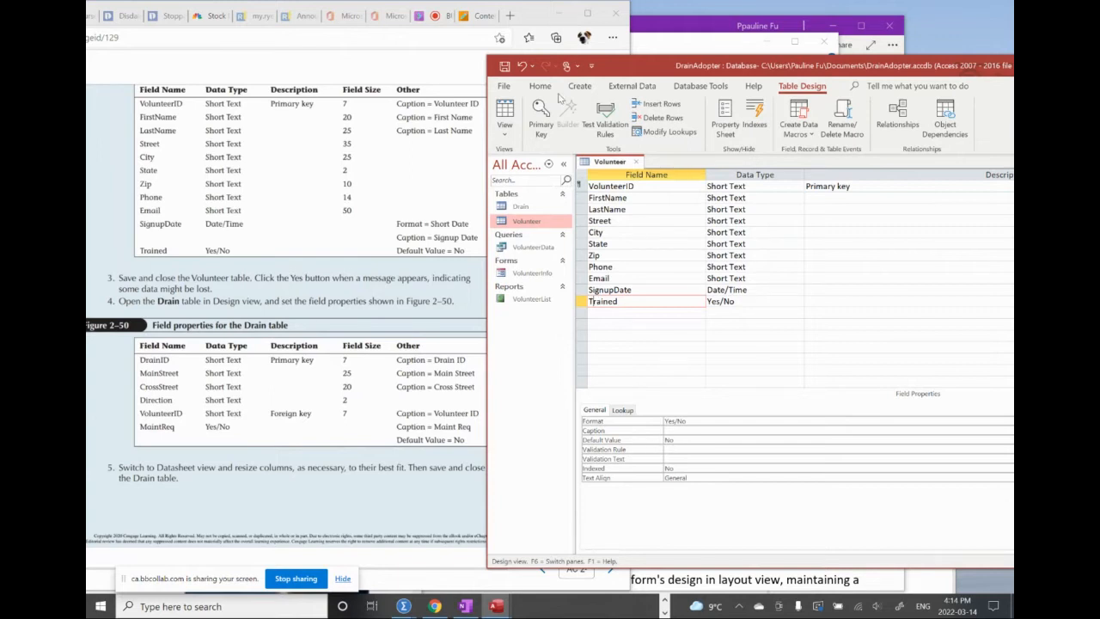
drag(627, 70, 619, 81)
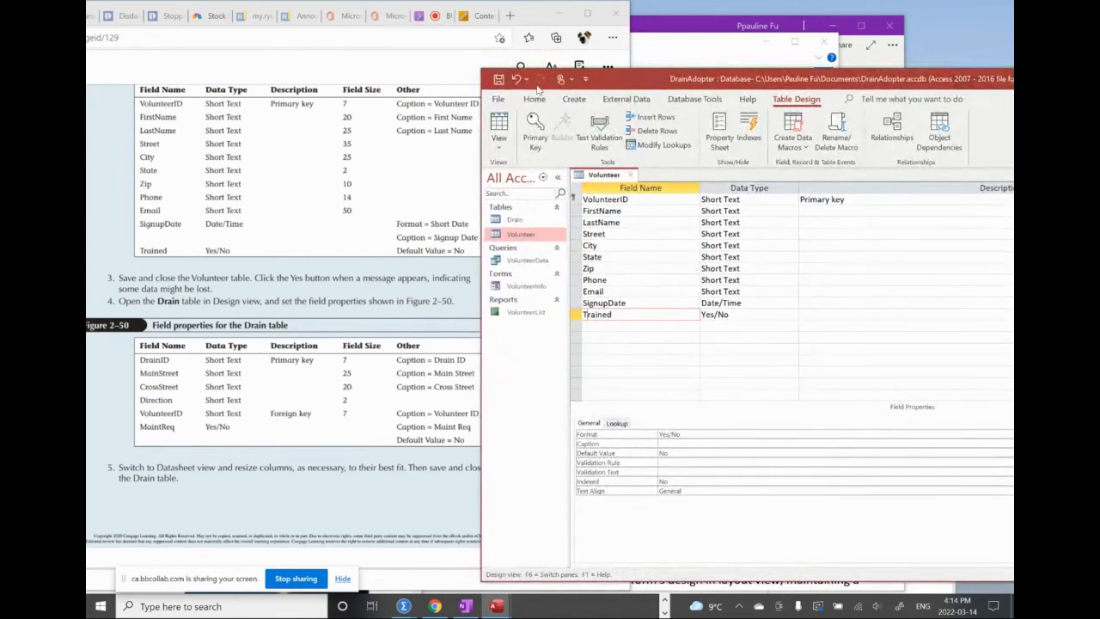
click(498, 79)
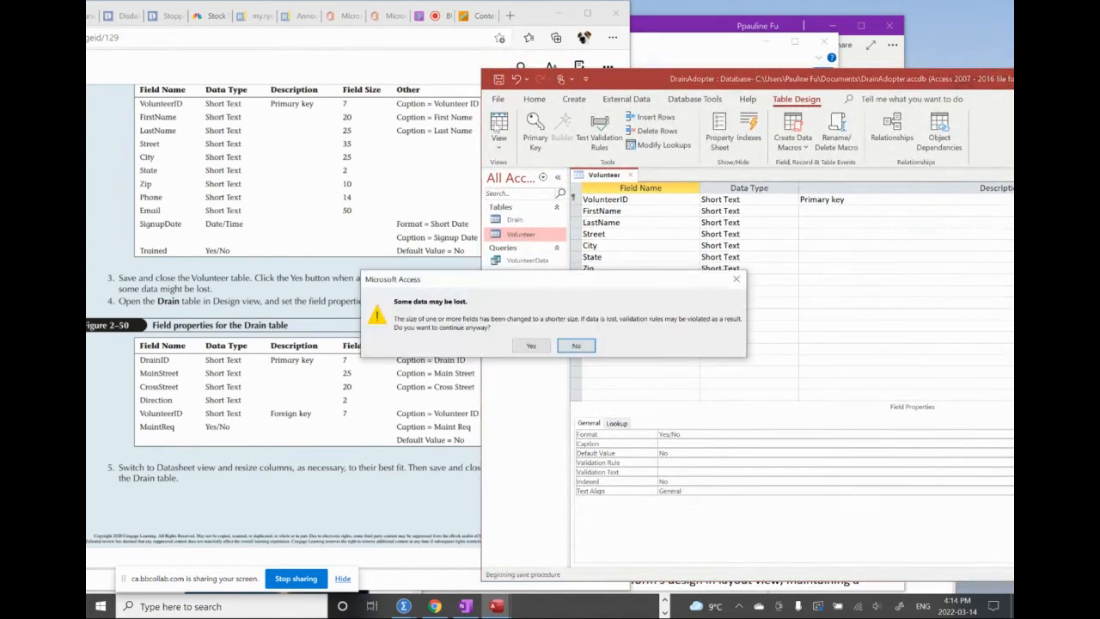
click(532, 347)
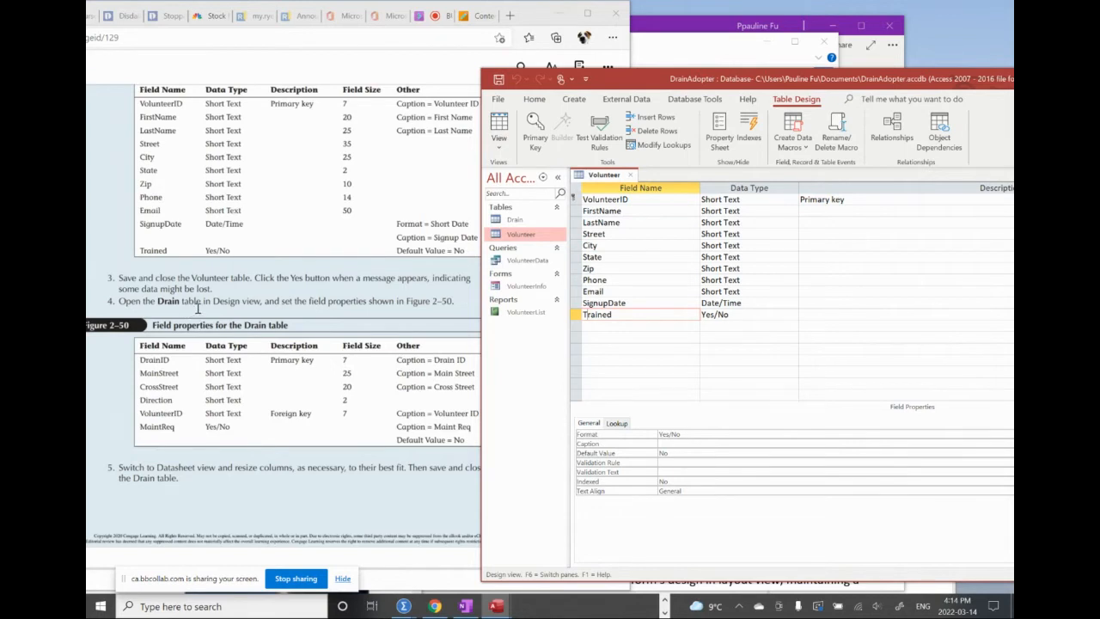
Open the Drain table and switch it to Design View.
click(501, 221)
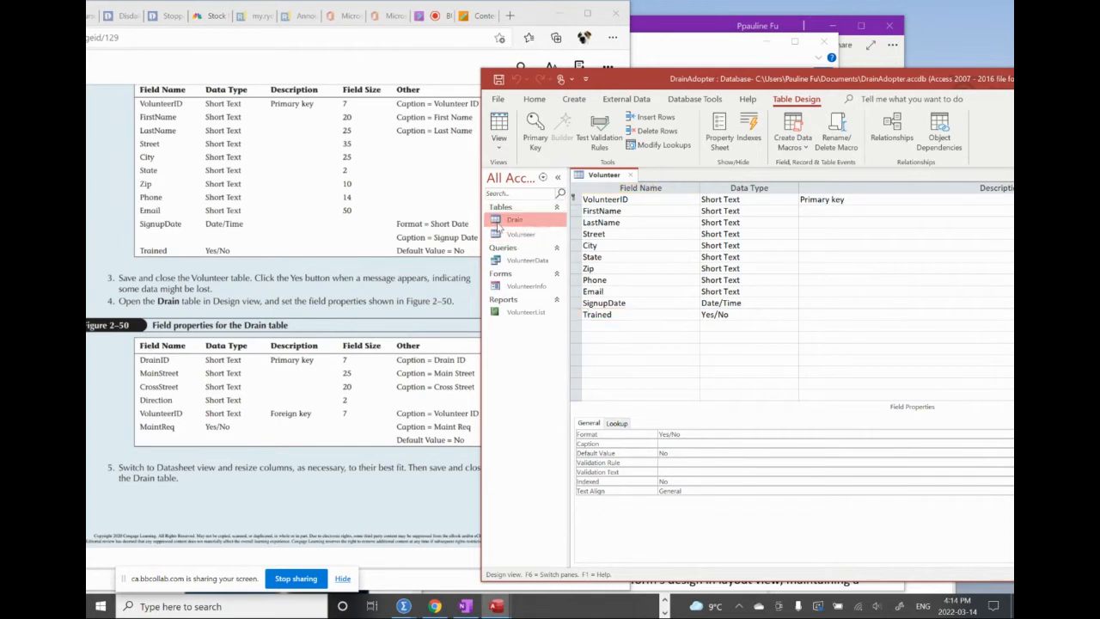
double_click(499, 222)
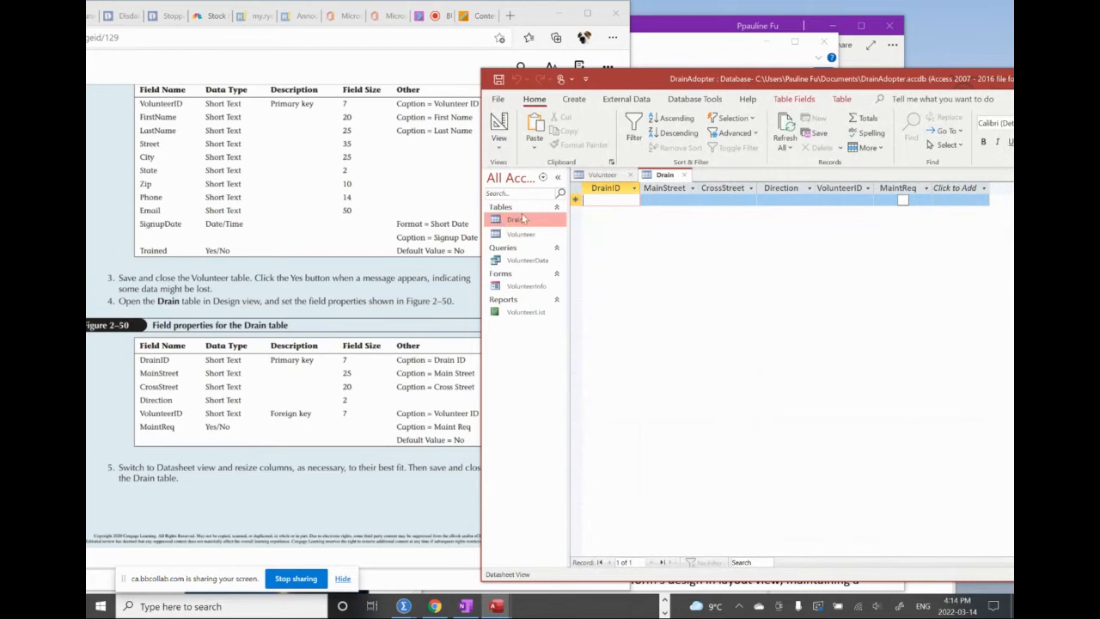
click(502, 147)
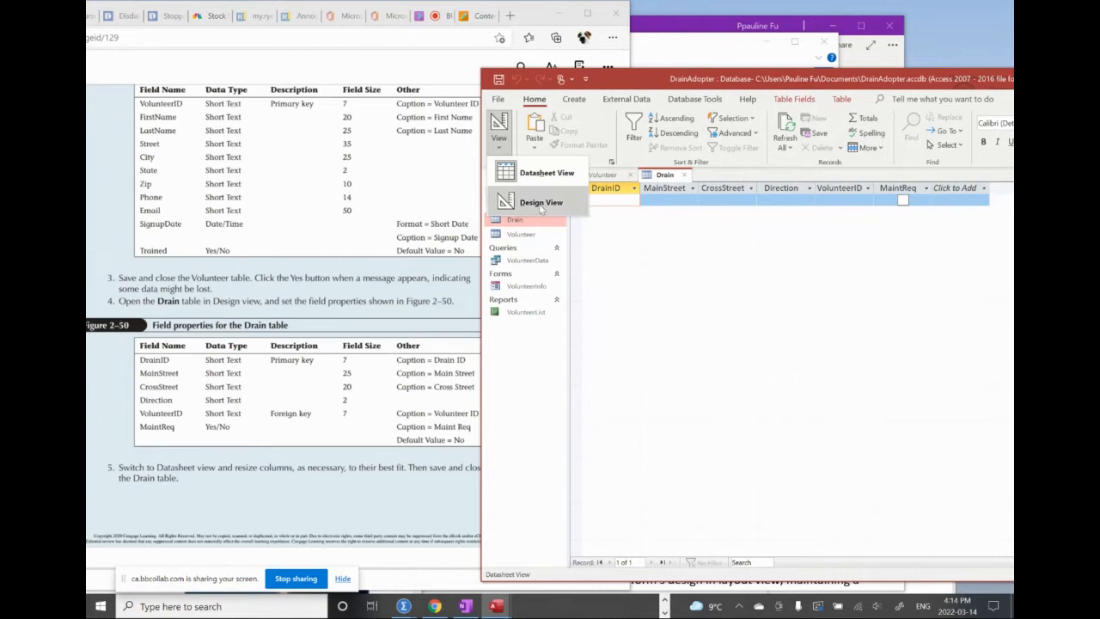
click(537, 206)
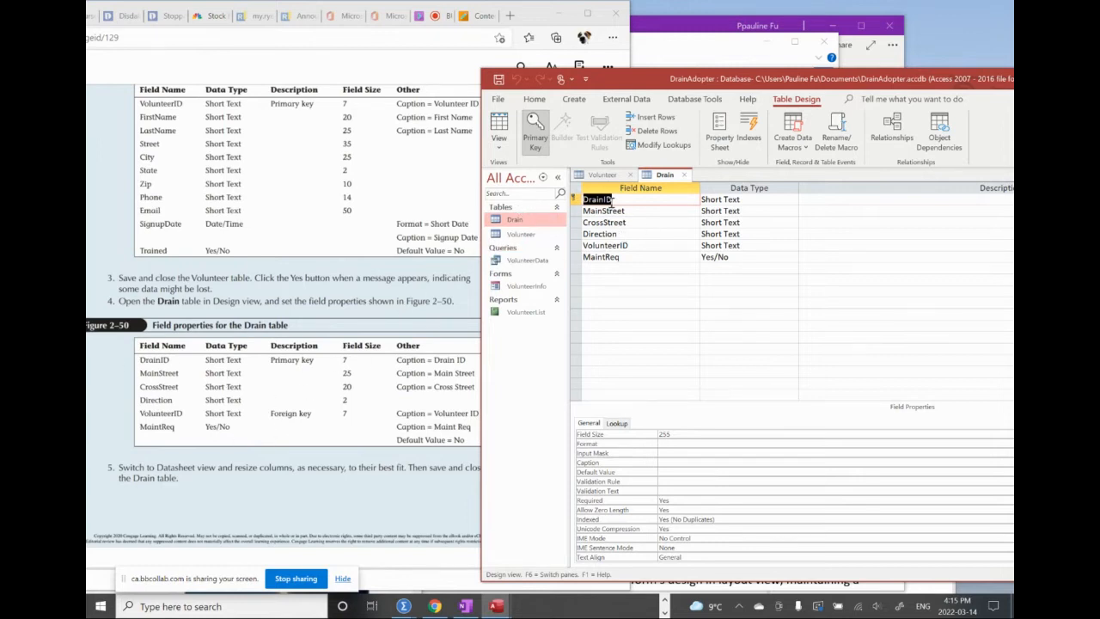
Give DrainID the description "Primary", a field size of 7 and the caption "Drain ID".
click(814, 199)
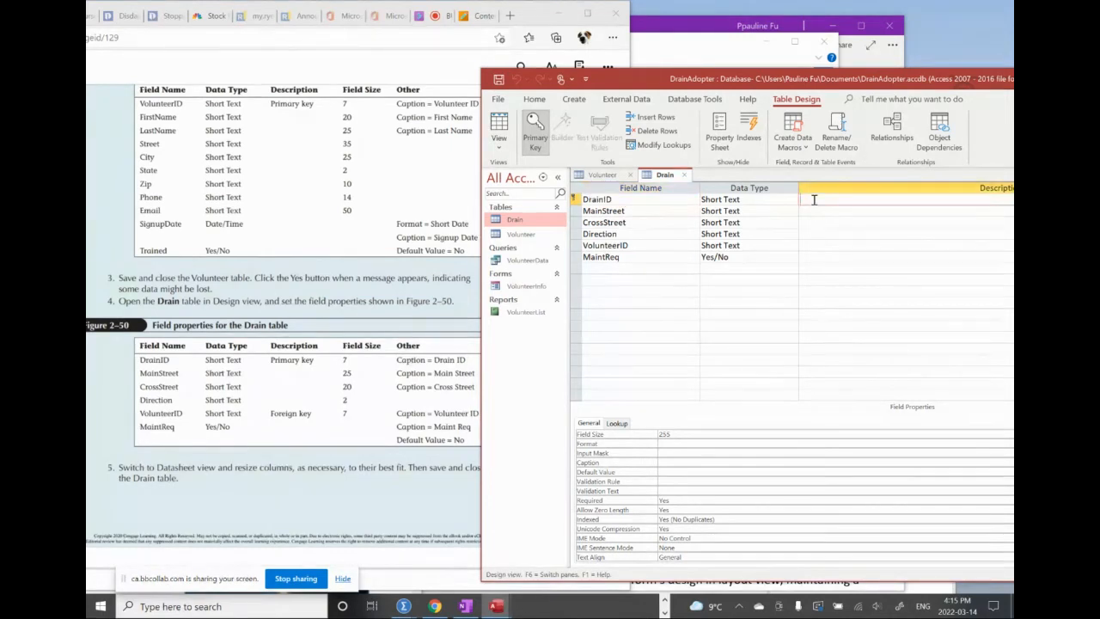
text(Primary)
click(679, 434)
text(7)
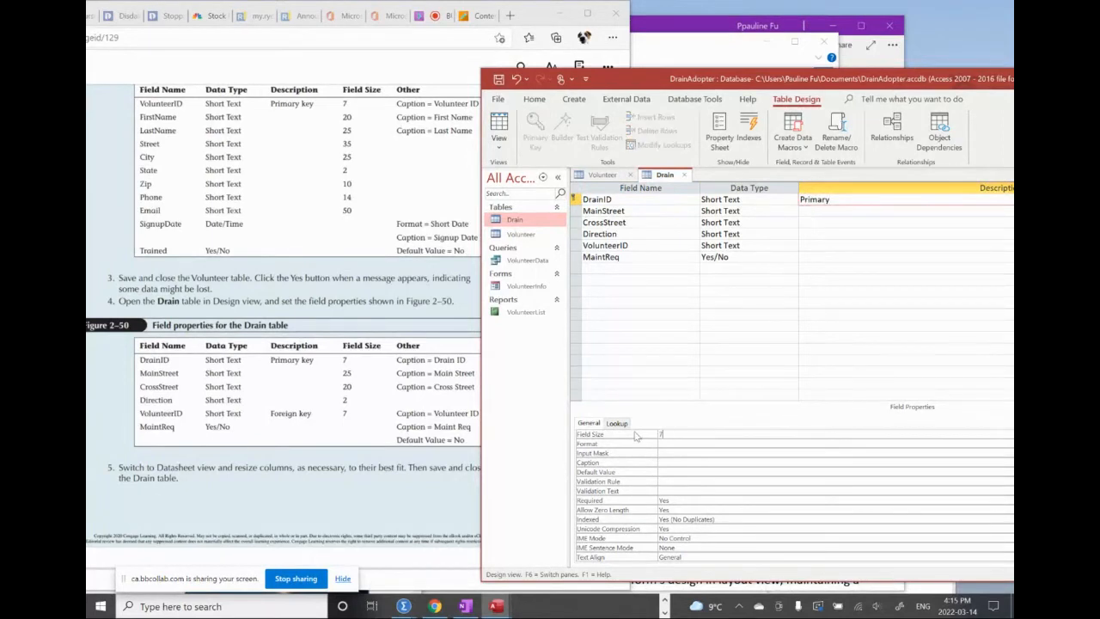
click(667, 466)
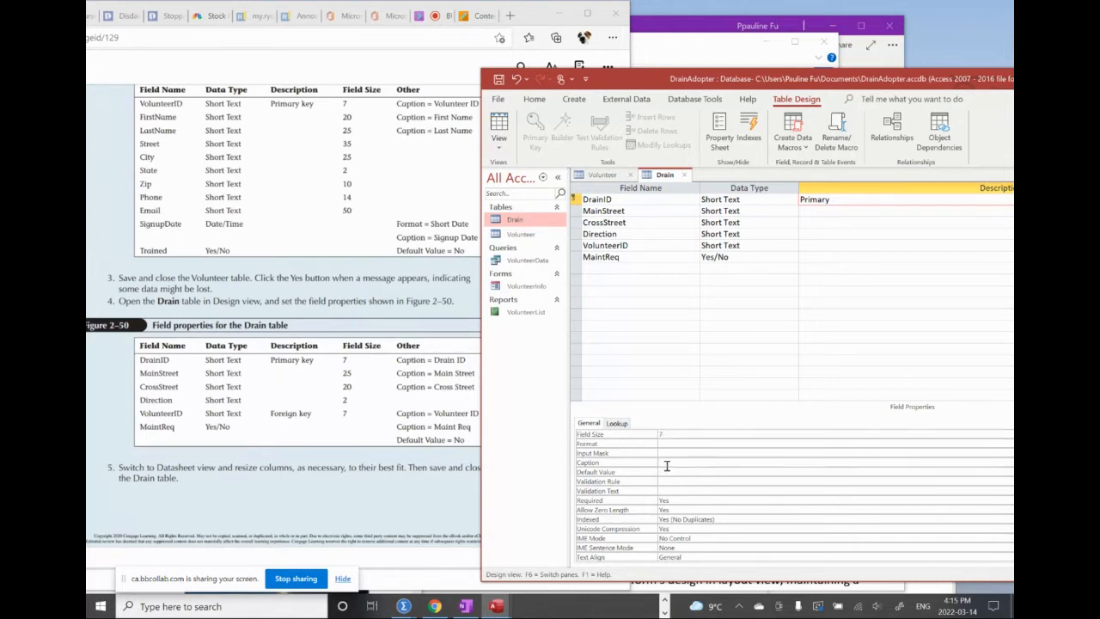
text(Drain ID)
Set the MainStreet field size to 25 and its caption to "Main Street".
click(633, 211)
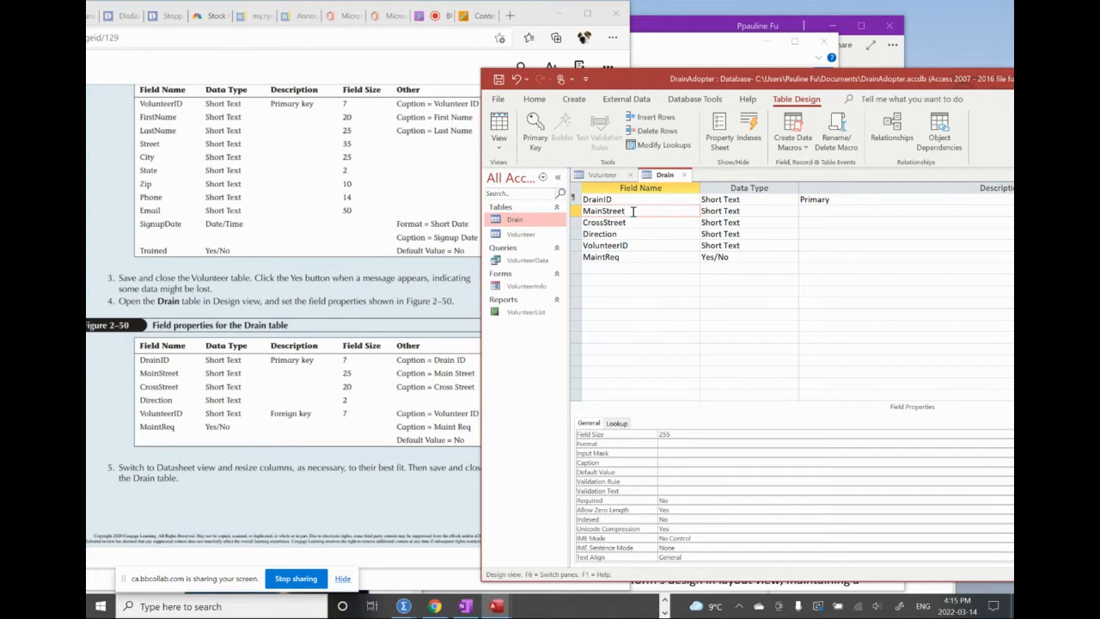
click(672, 444)
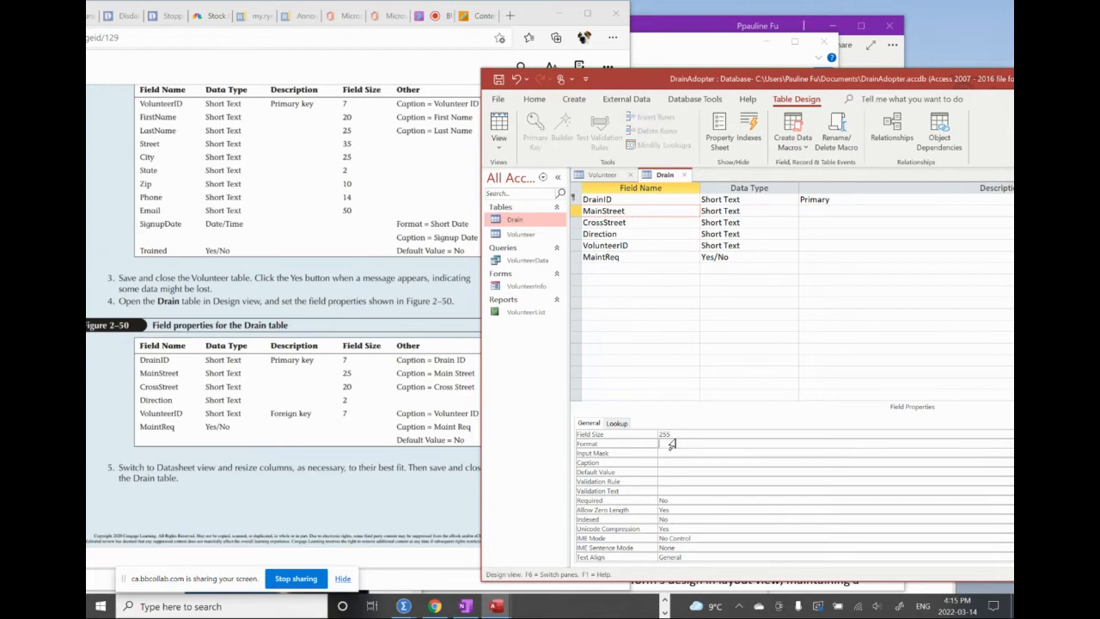
double_click(667, 435)
text(2)
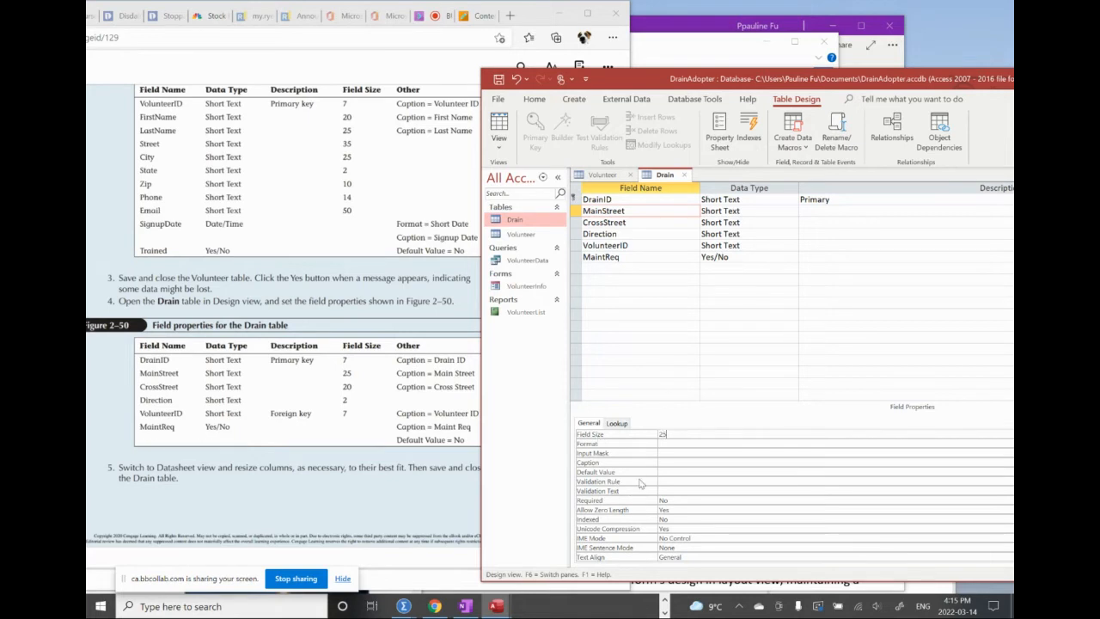
click(668, 463)
text(Main Street)
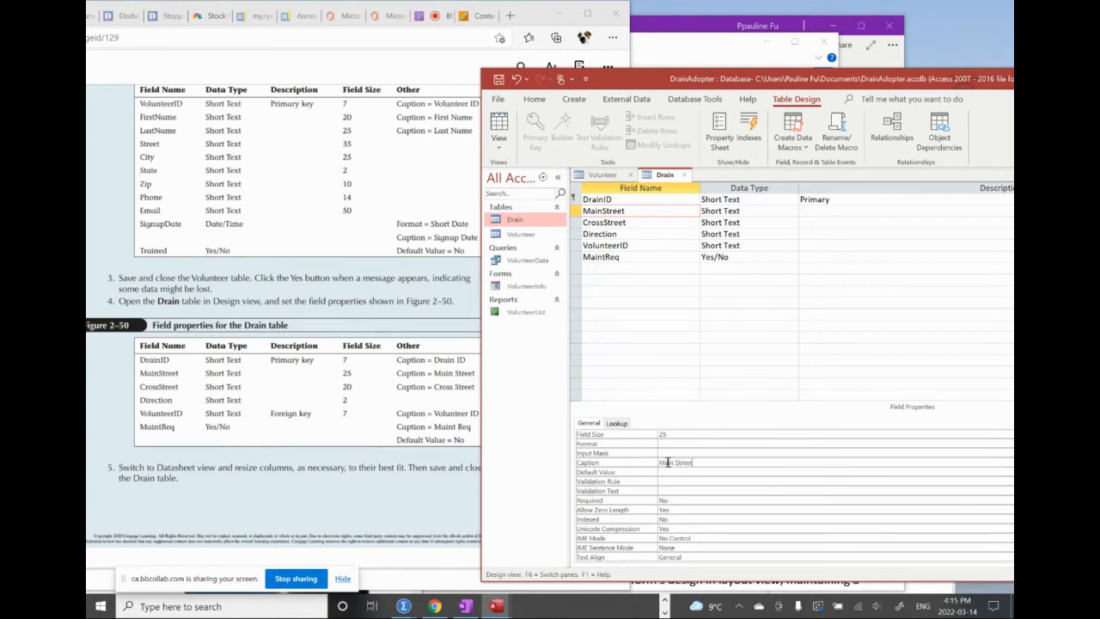
Set the CrossStreet field size to 20 and its caption to "Cross Street".
click(617, 223)
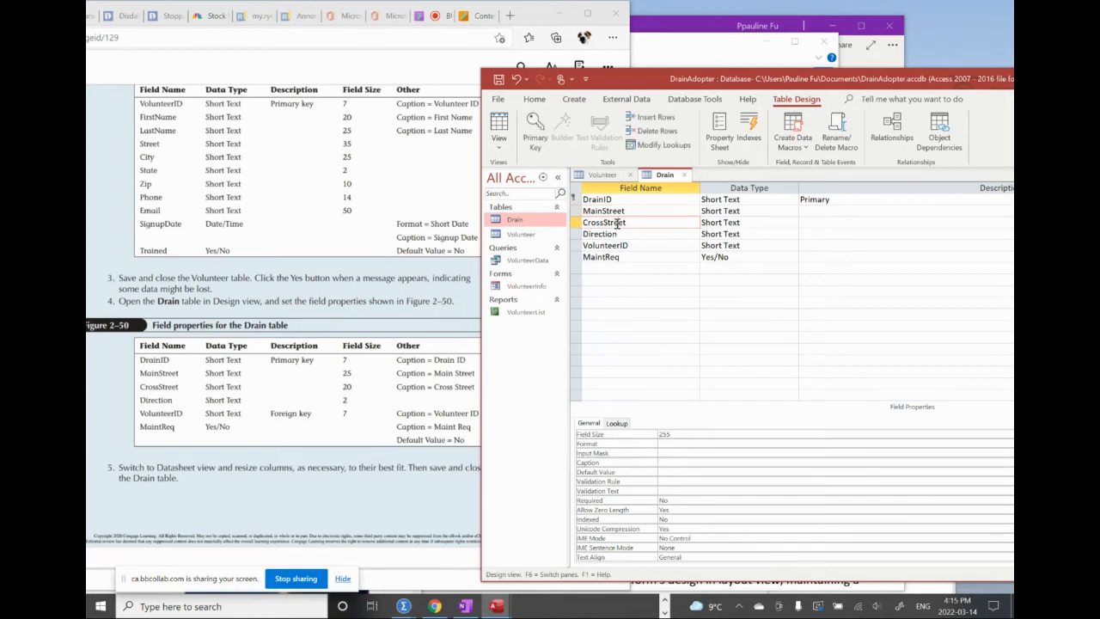
click(681, 433)
click(606, 434)
text(20)
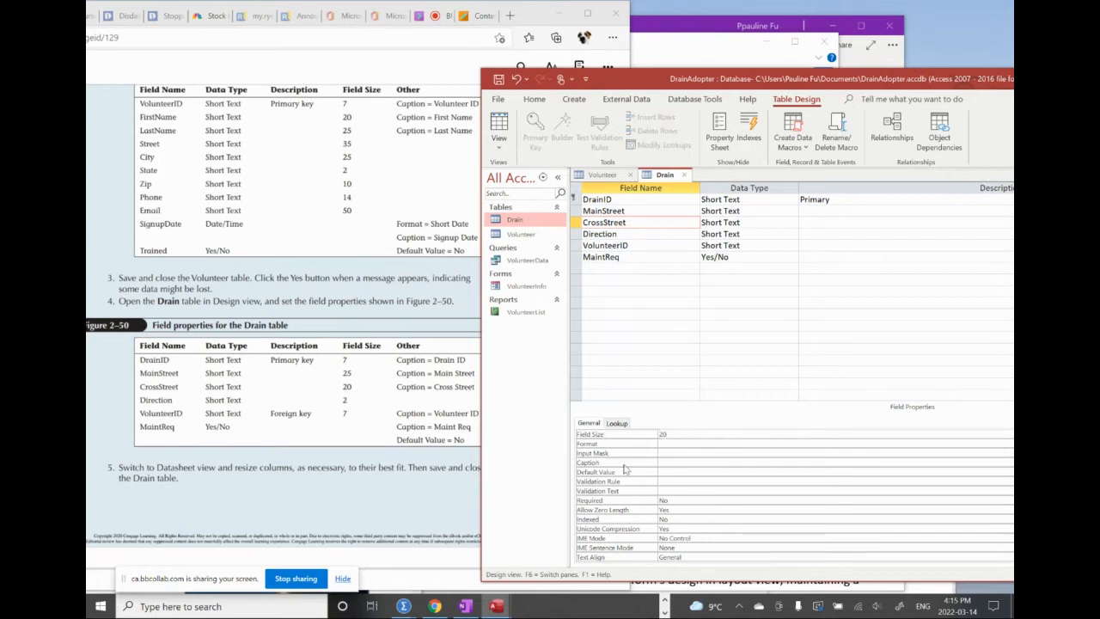
click(669, 464)
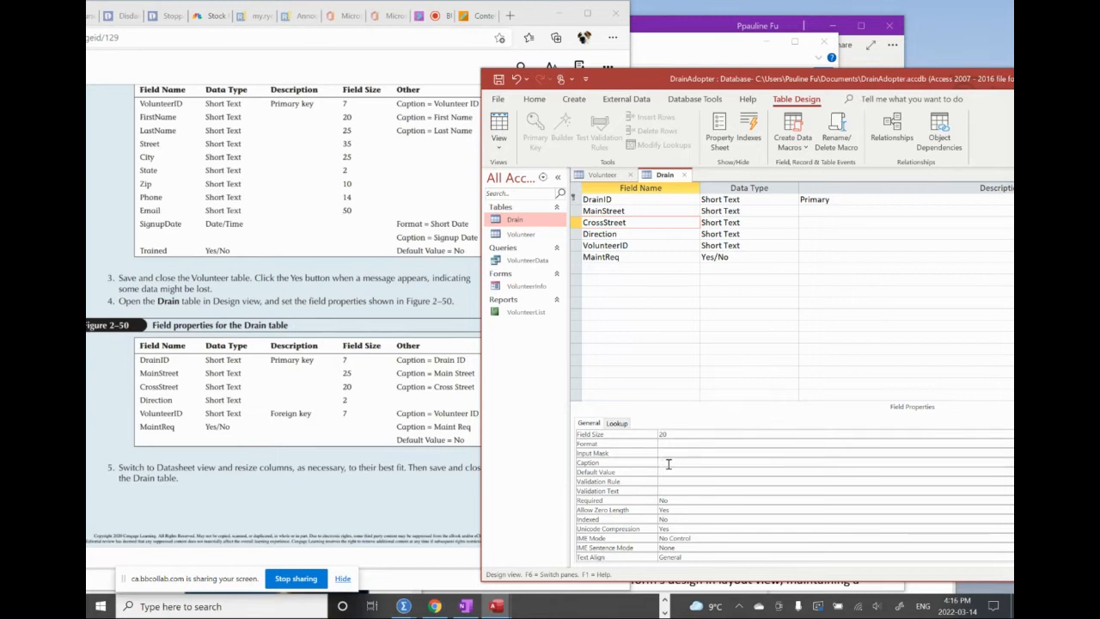
text(Cross Street)
Set the Direction field's size to 2 in the Drain table.
click(613, 238)
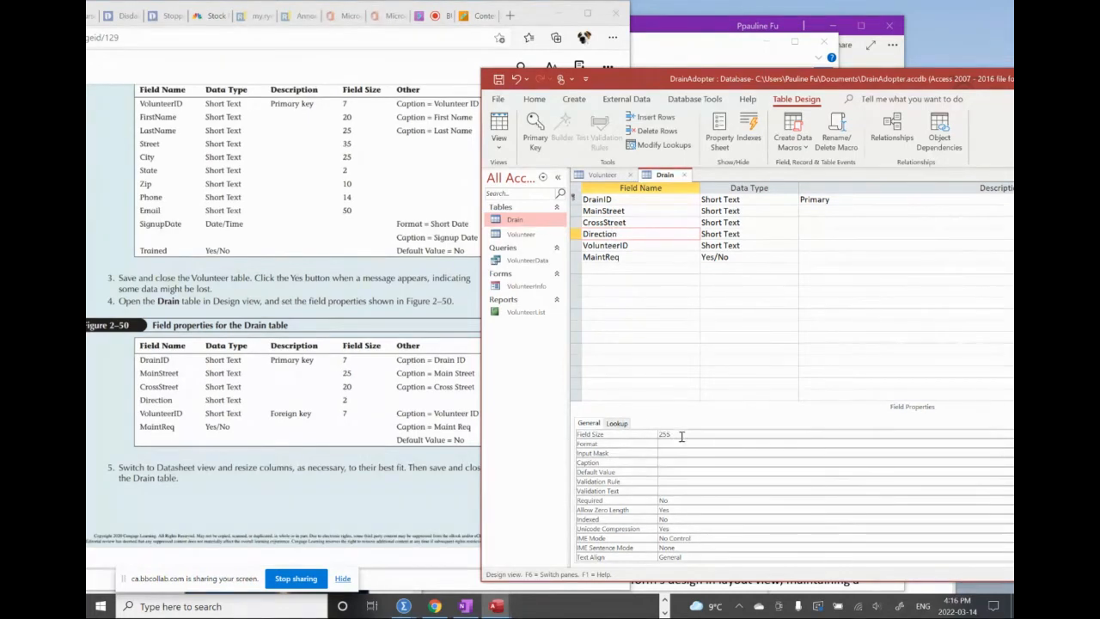
click(640, 434)
text(2)
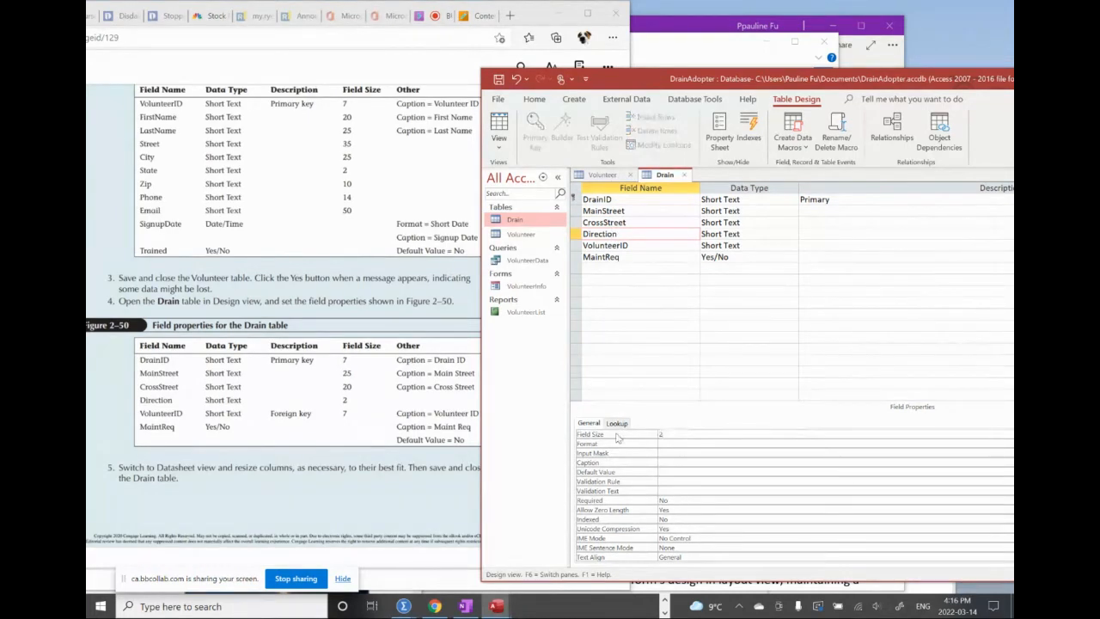
Give the Drain table's VolunteerID field the description "Foreign key" and the caption "Volunteer ID".
click(621, 247)
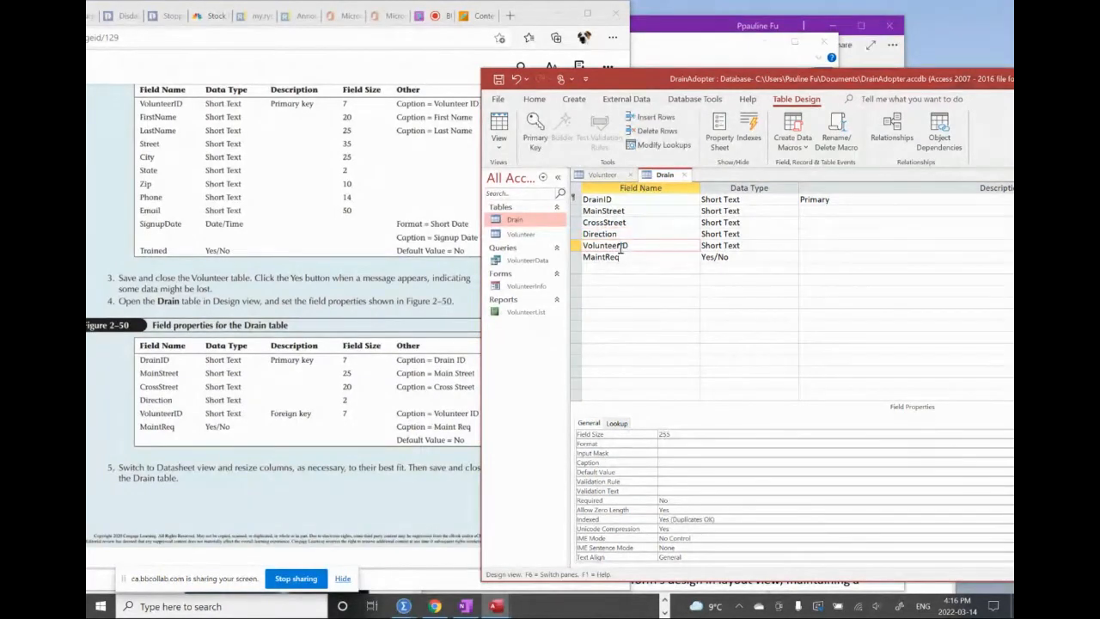
click(818, 248)
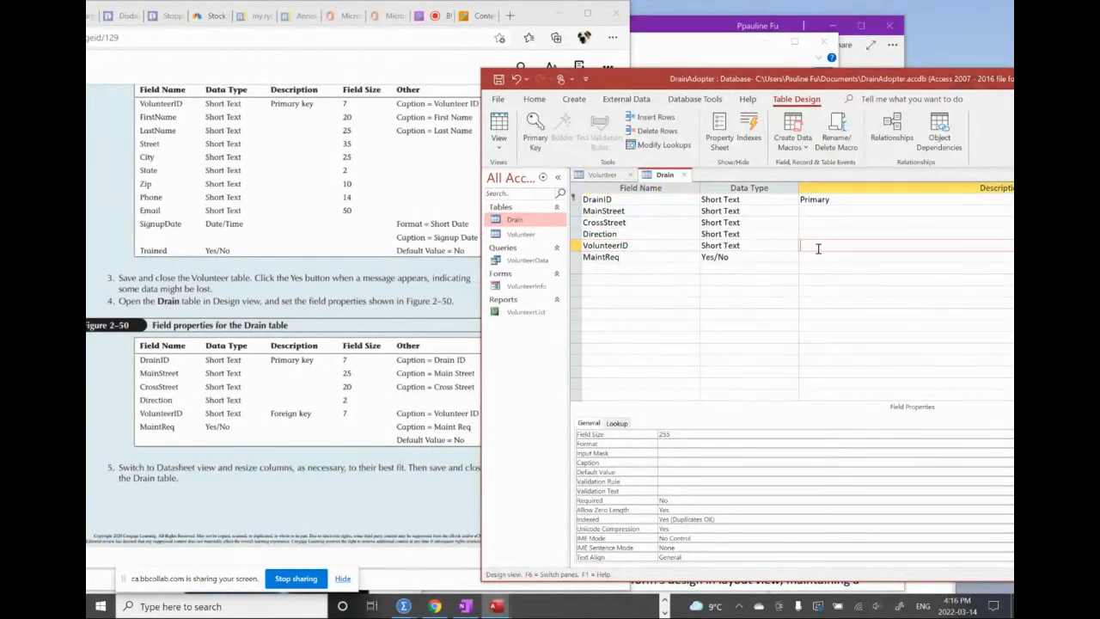
text(Foreign key)
click(678, 464)
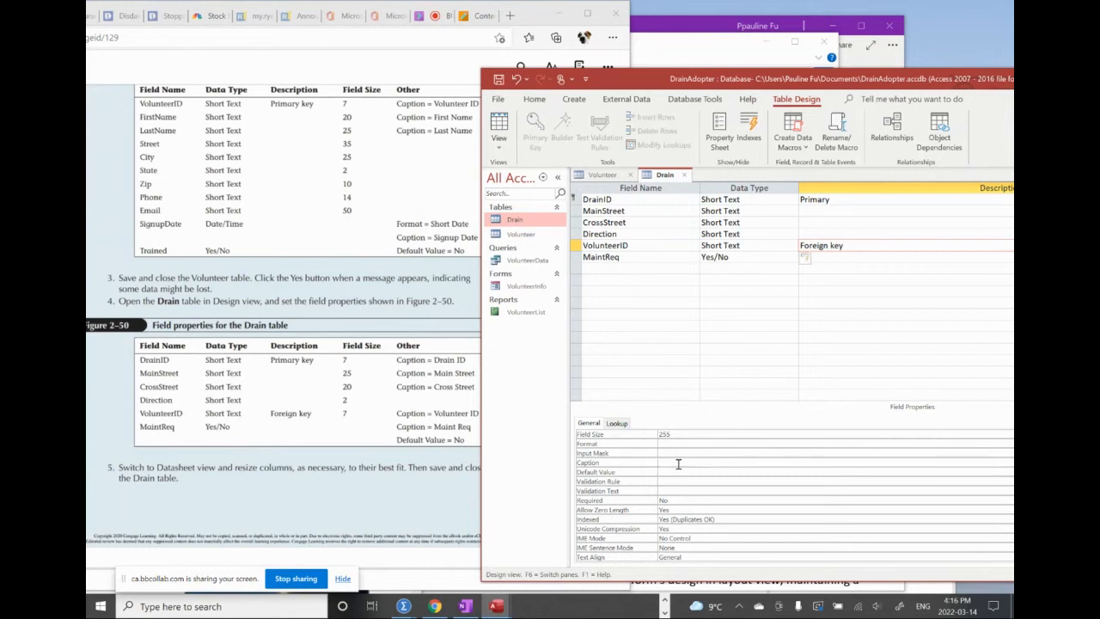
text(Volunteer ID)
Set the MaintReq field's caption to "Maint Req" and move the database window aside to uncover the instructions.
click(615, 257)
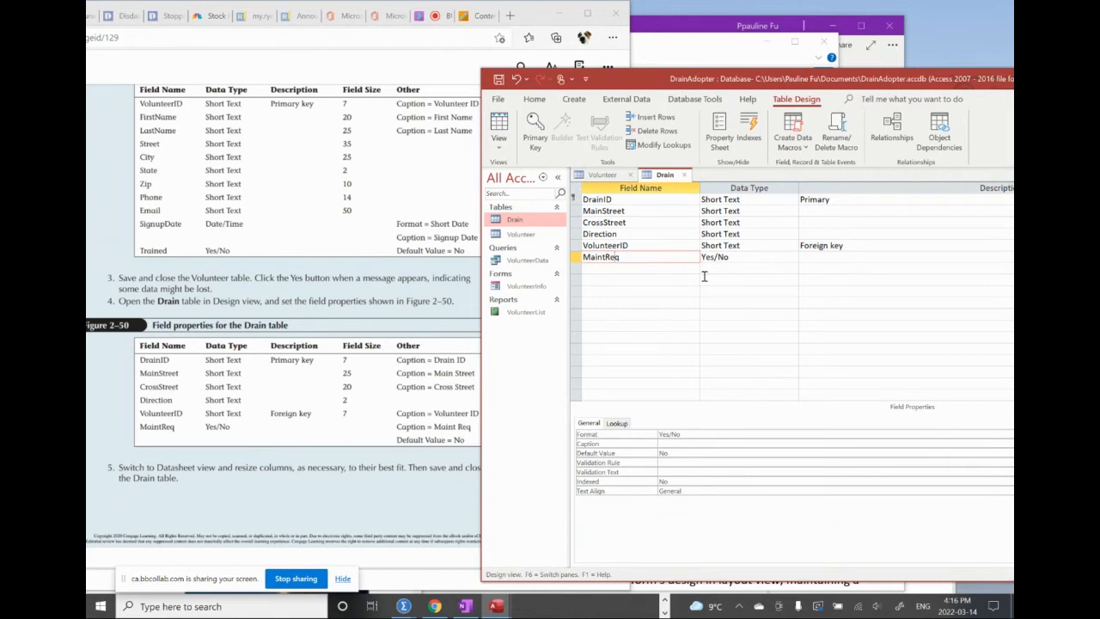
click(672, 446)
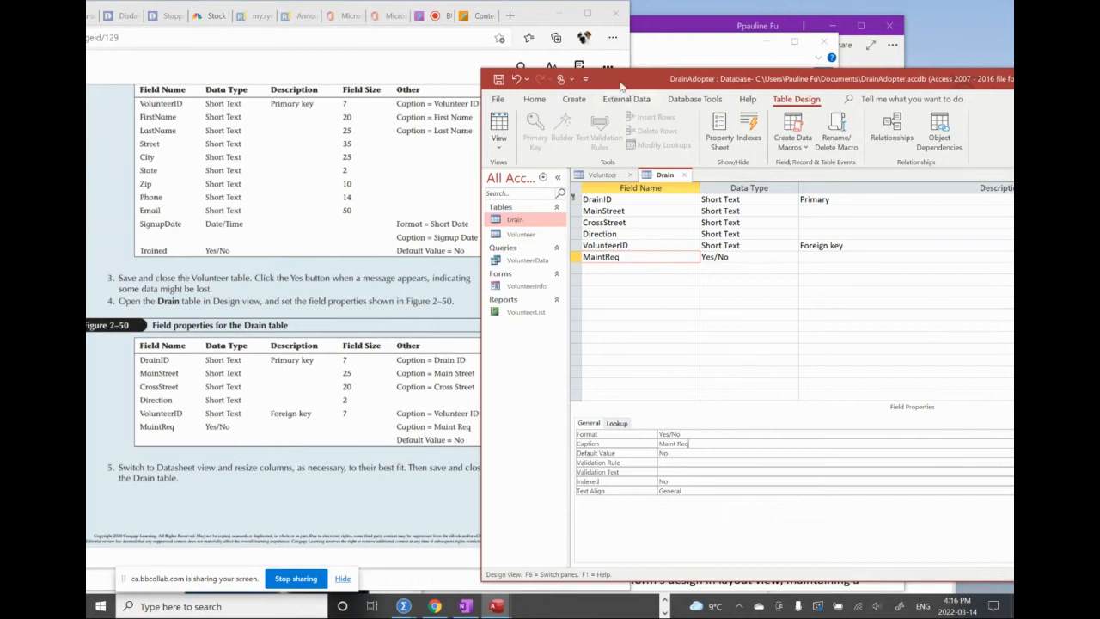
drag(620, 84, 651, 91)
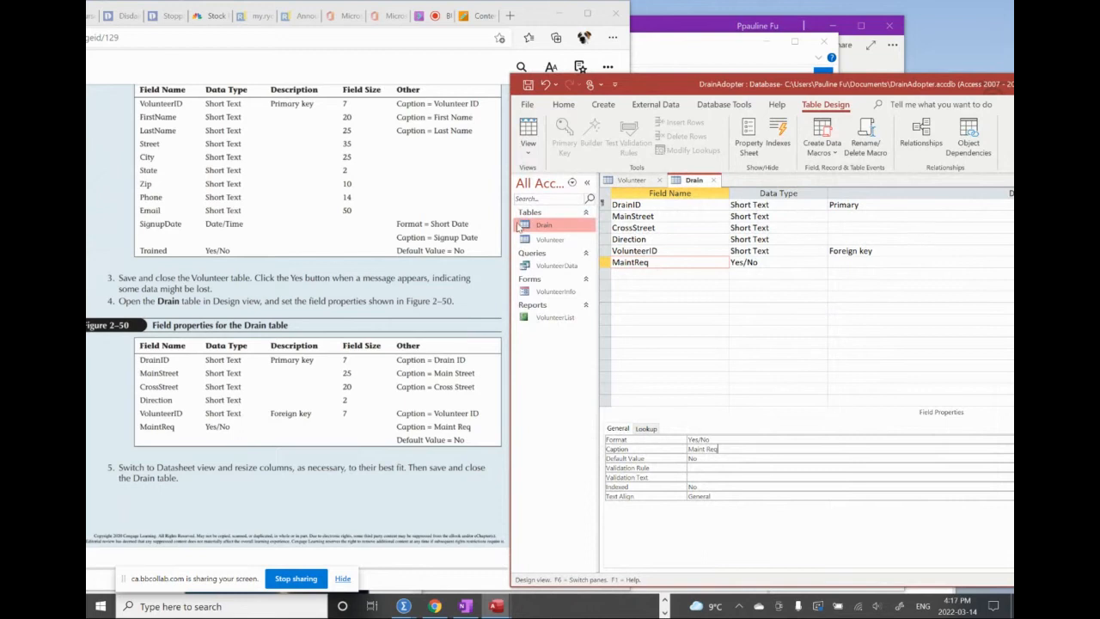
Save the Drain table and switch it to Datasheet View, moving the window so all its columns show.
click(529, 147)
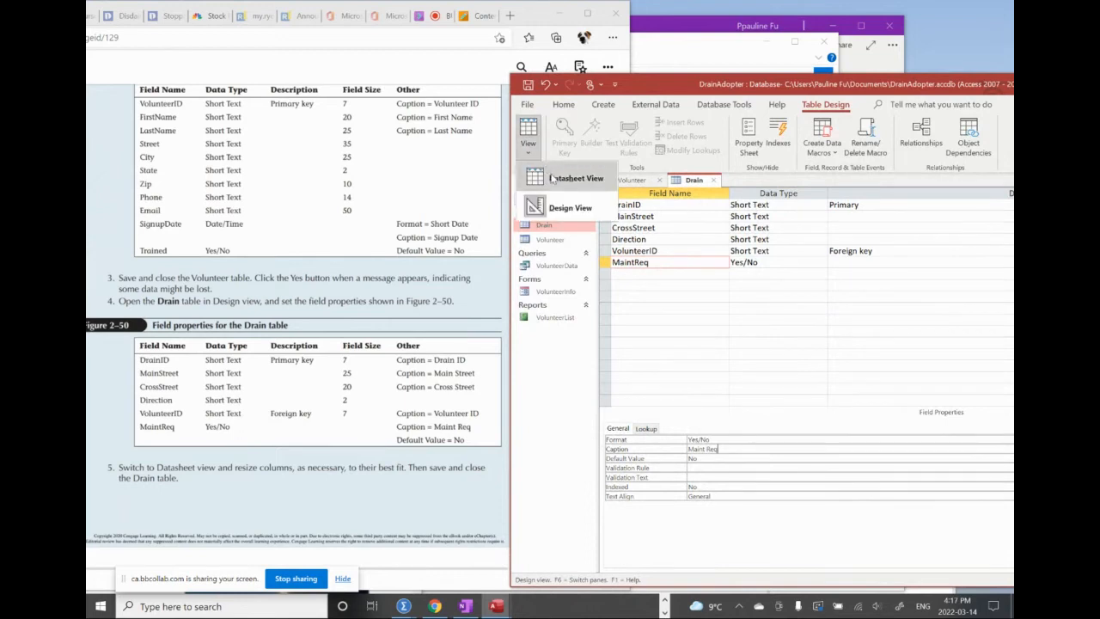
click(569, 178)
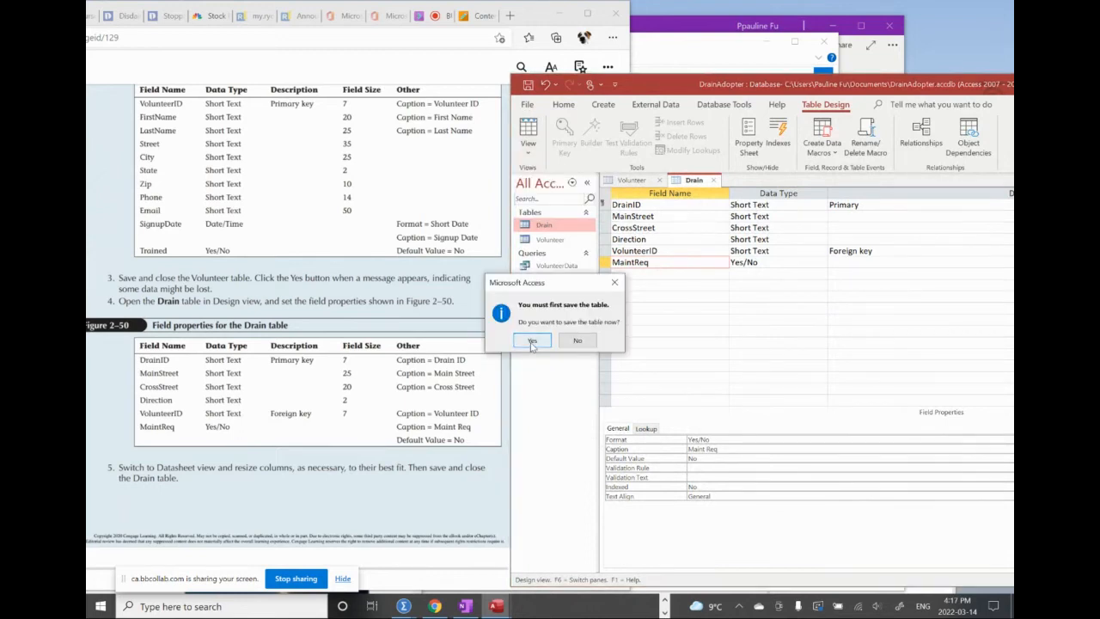
click(532, 341)
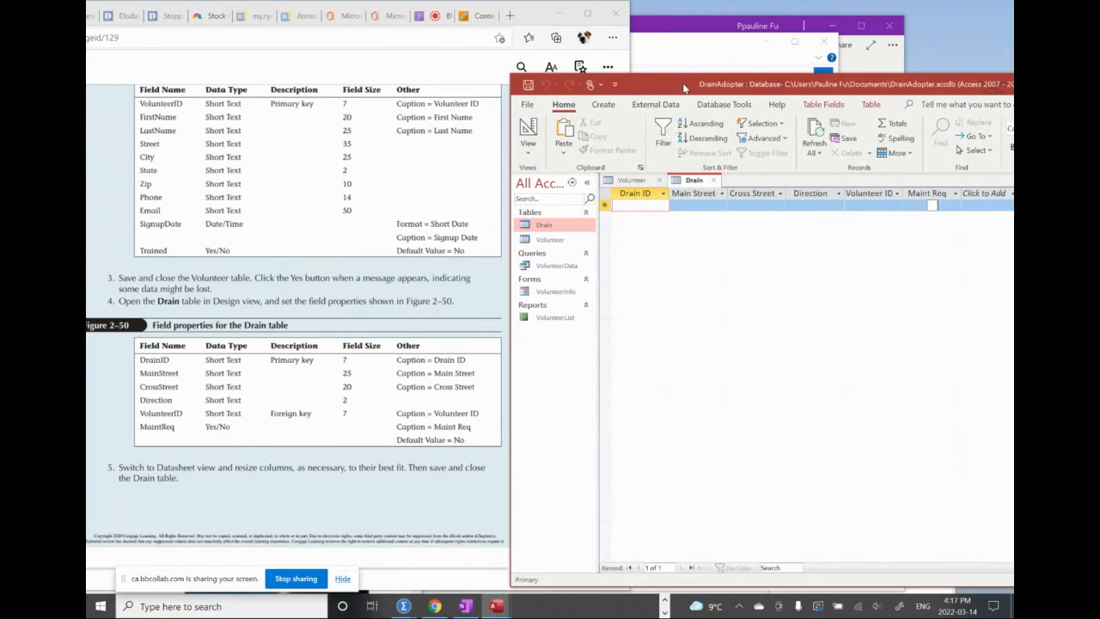
drag(685, 89, 403, 79)
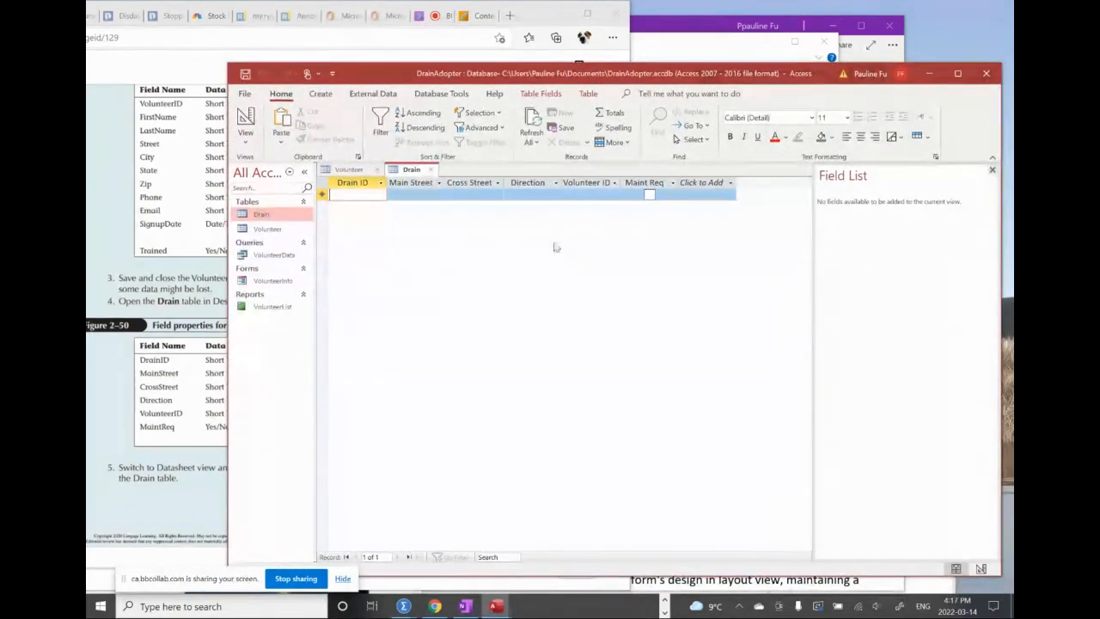
Switch to the textbook in the browser, turn to the next page and read the instructions for importing spreadsheet data into the Drain table.
click(181, 453)
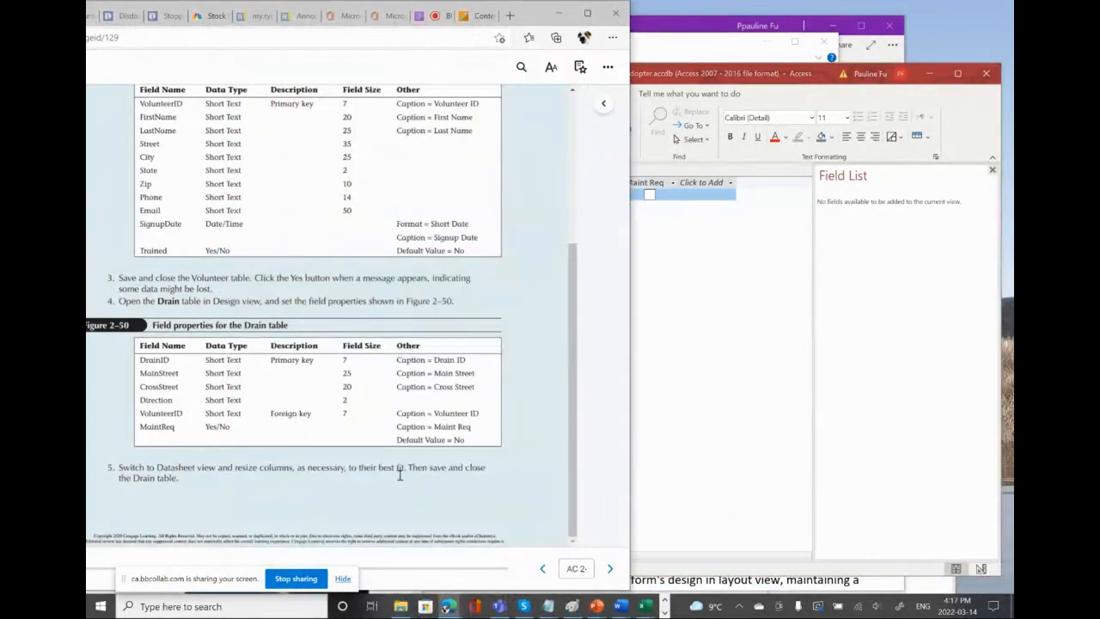
click(610, 568)
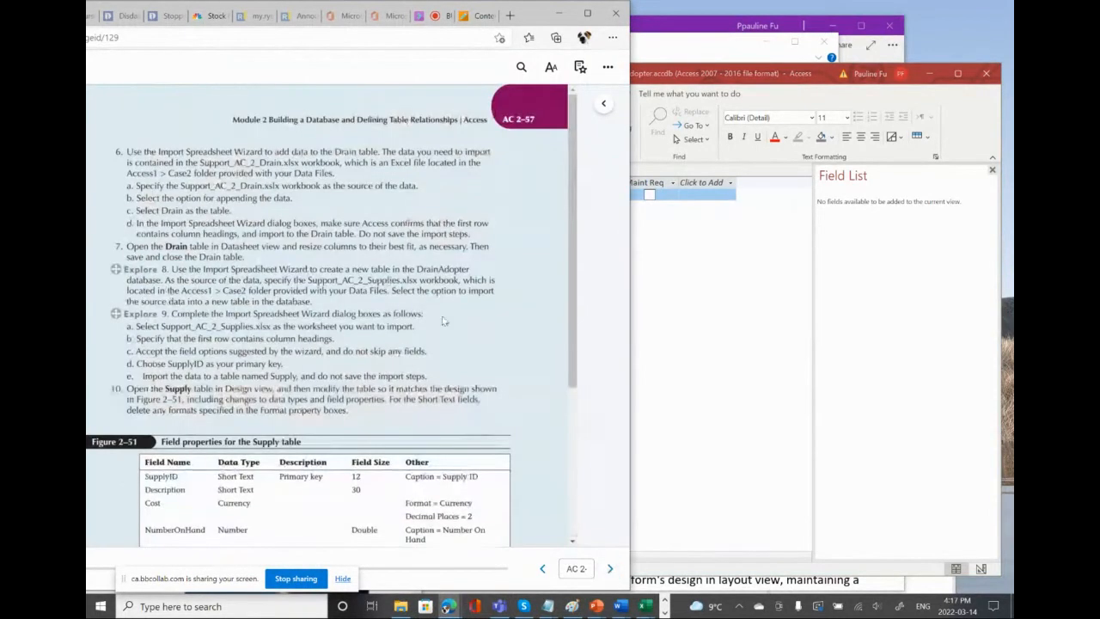
scroll(395, 269, down, 3)
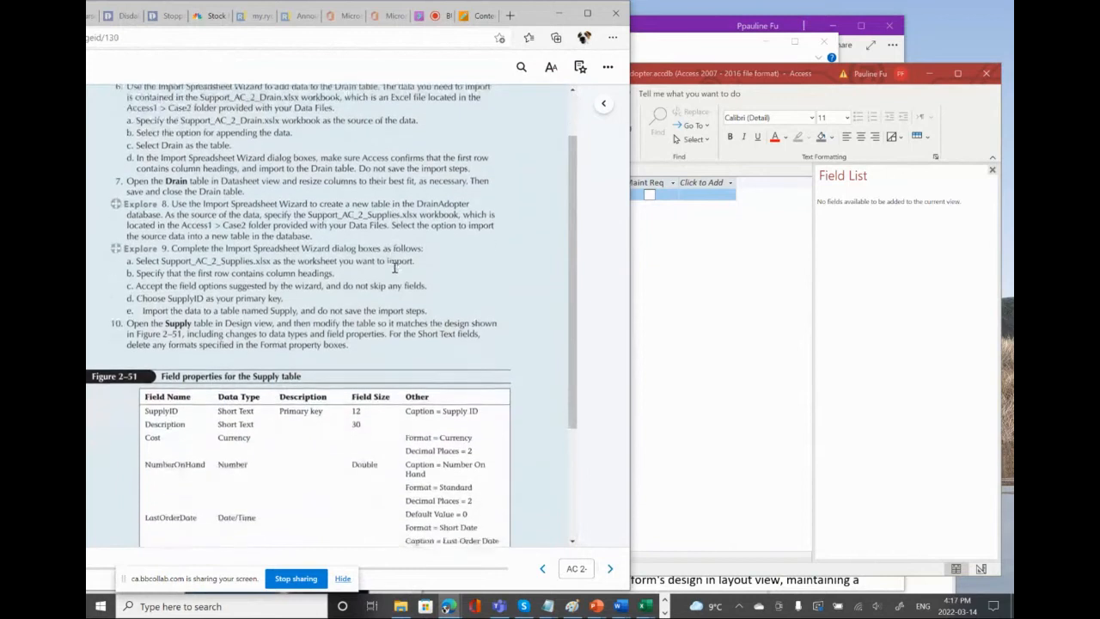
scroll(395, 269, up, 1)
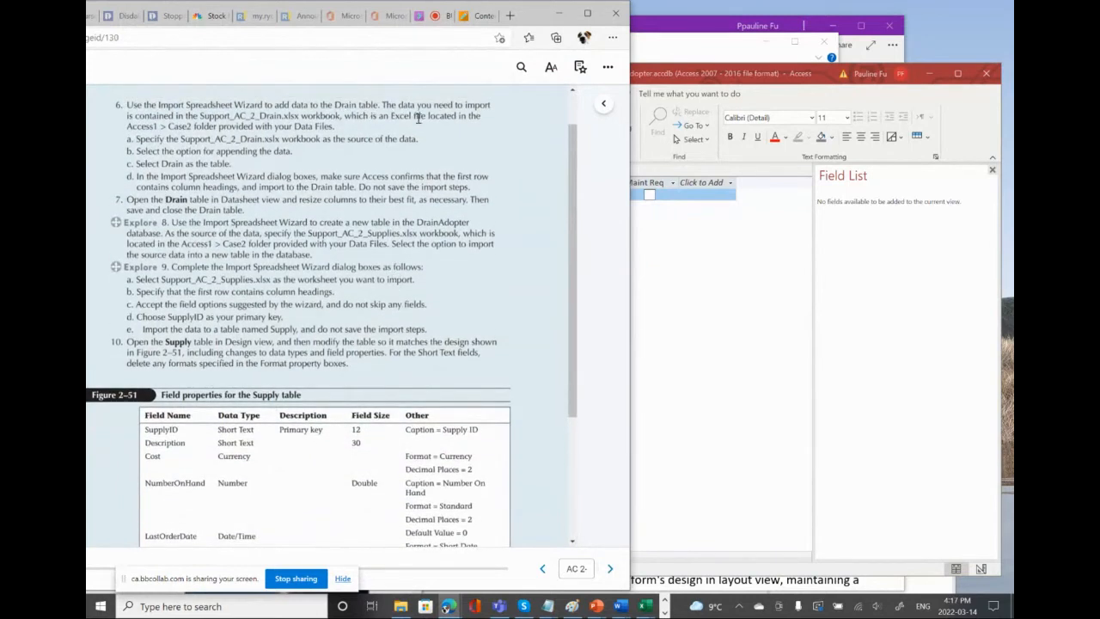
drag(383, 105, 389, 119)
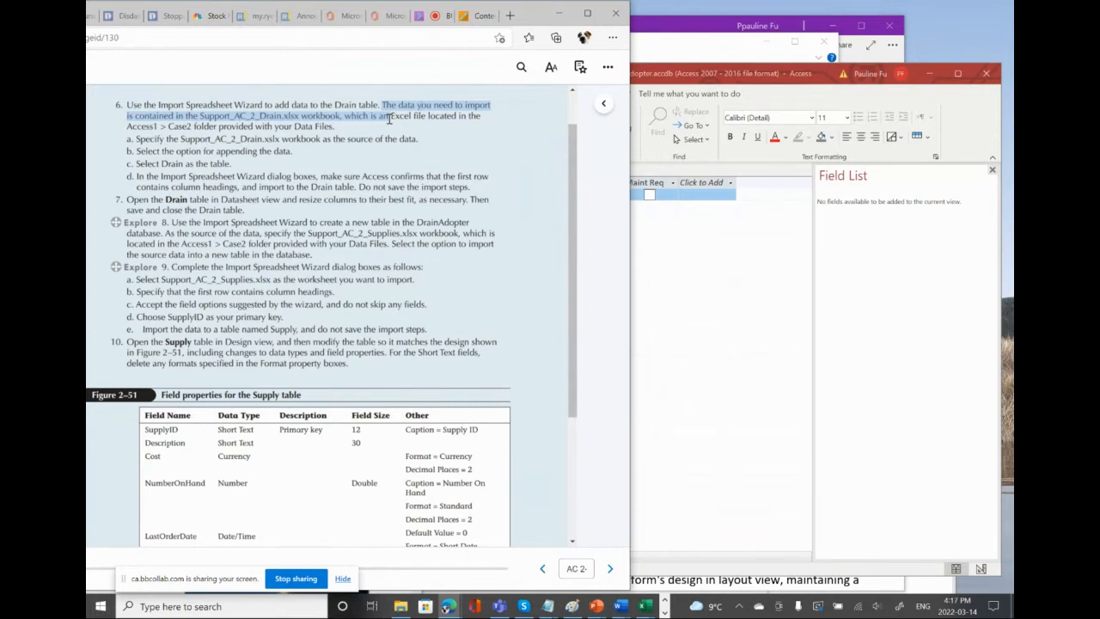
drag(389, 119, 389, 118)
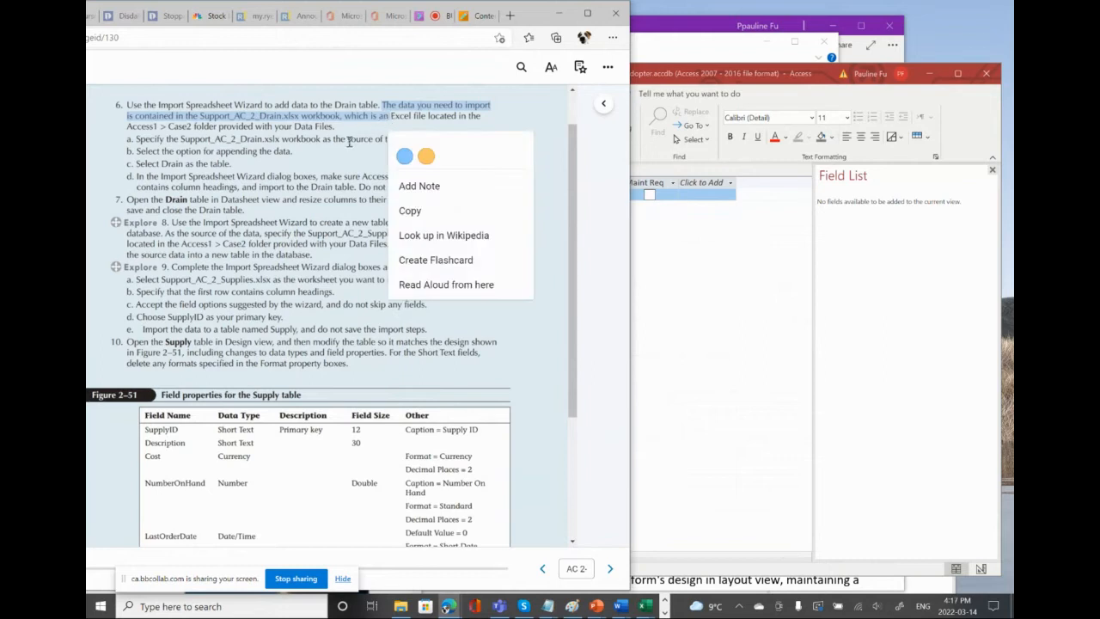
click(338, 153)
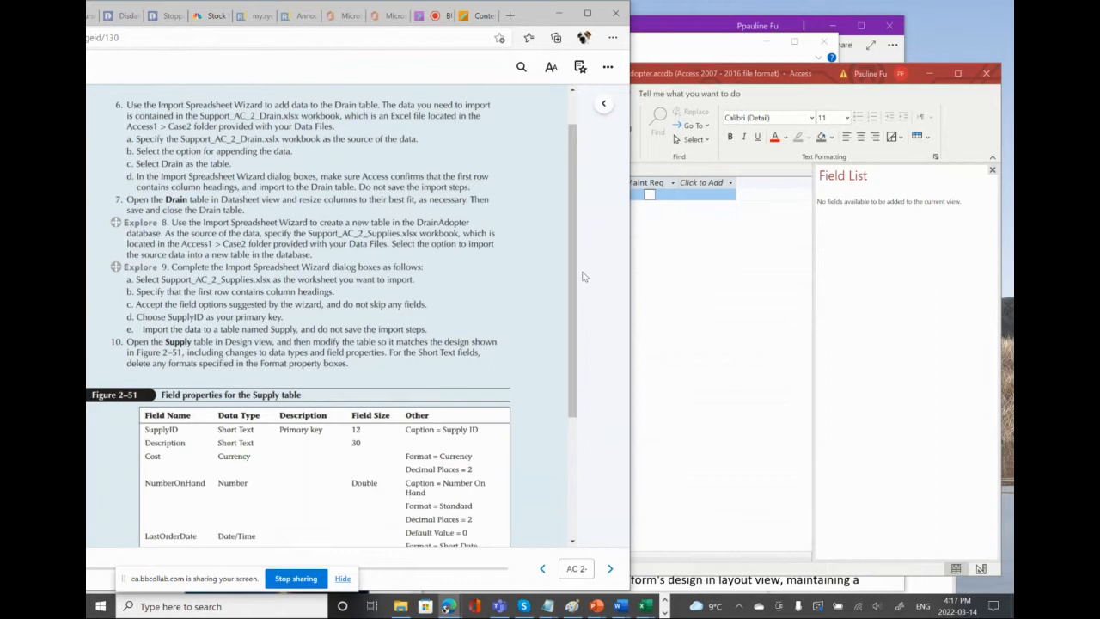
Return to the DrainAdopter database in Access, uncover the instructions beside it and start an external data import from an Excel file.
click(691, 253)
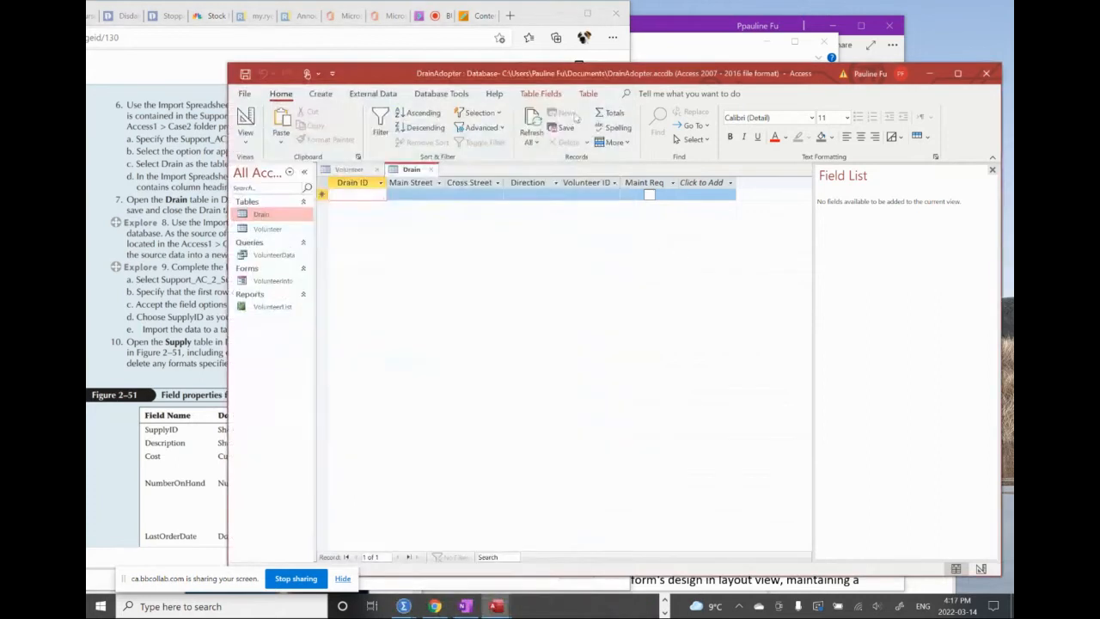
drag(400, 79, 599, 139)
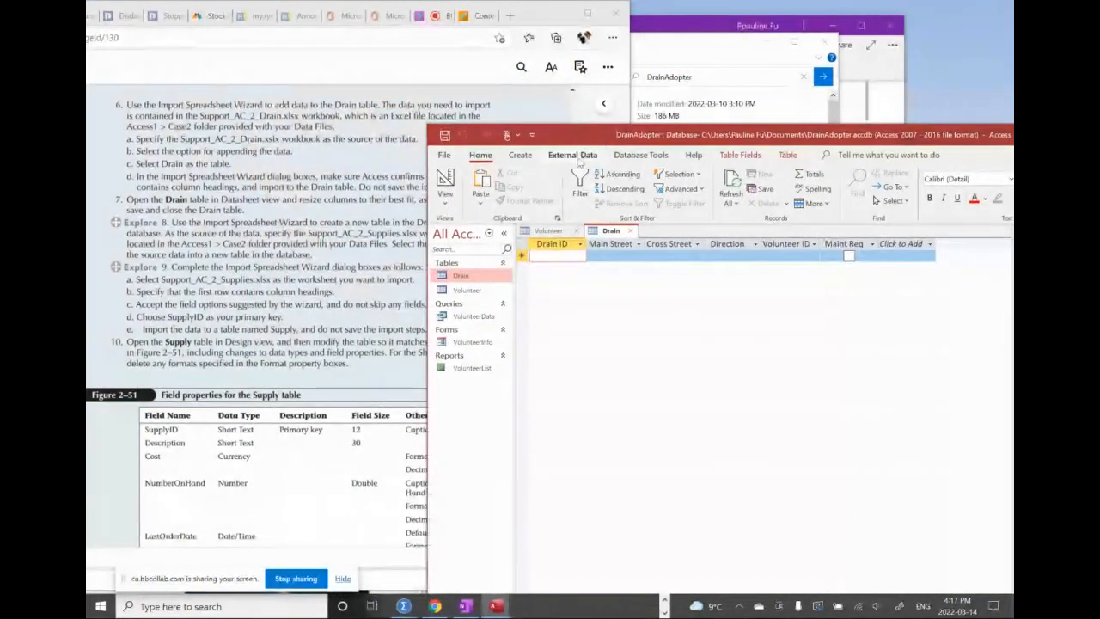
click(574, 156)
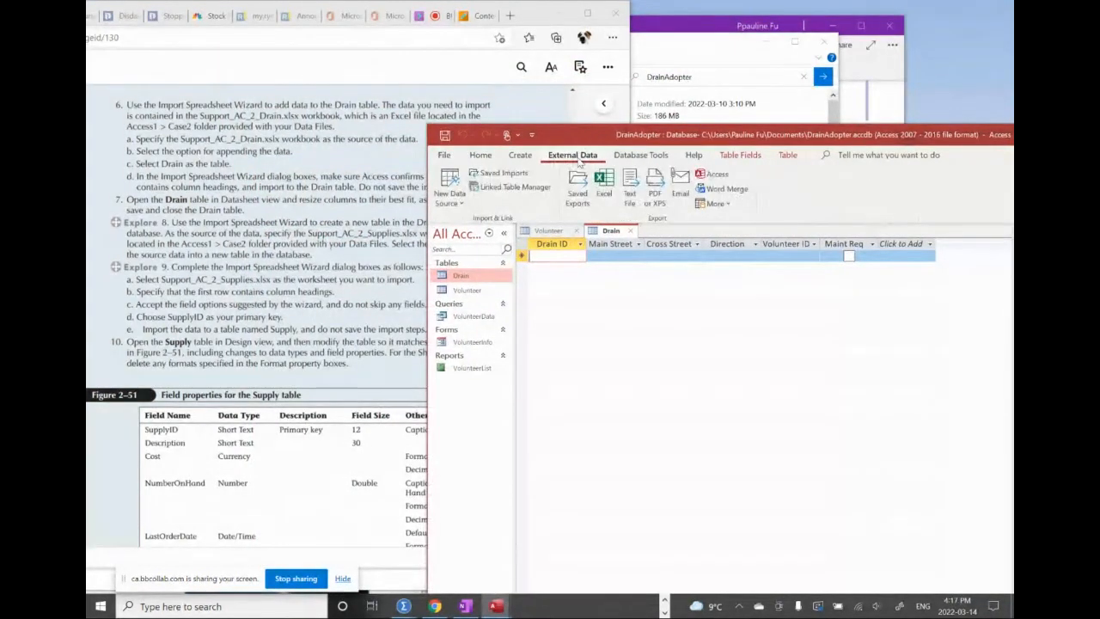
click(449, 189)
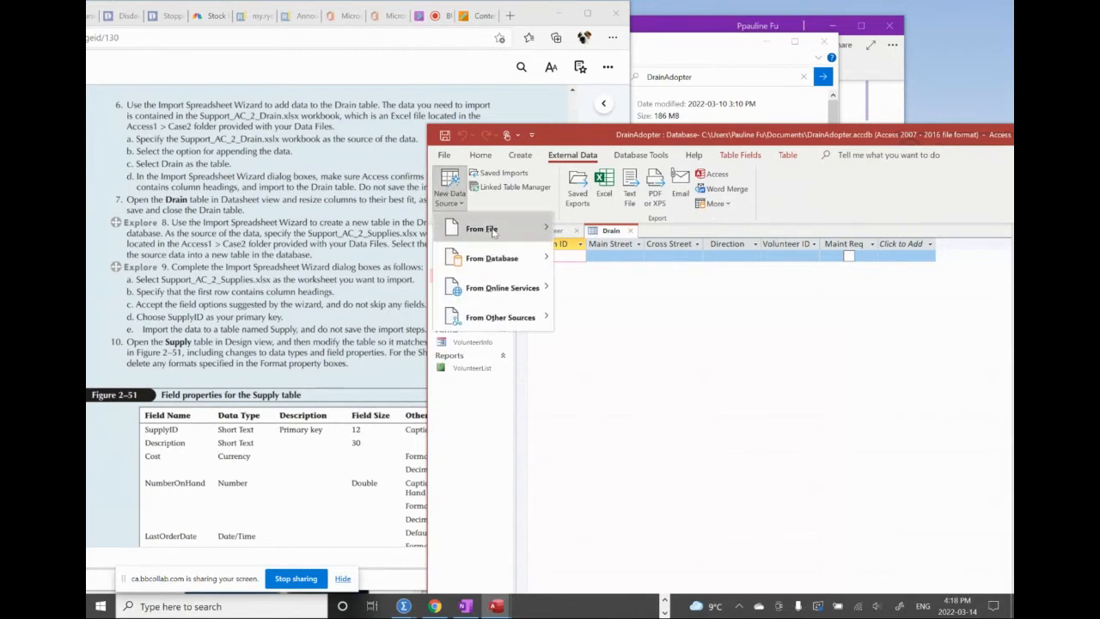
mouse_move(496, 230)
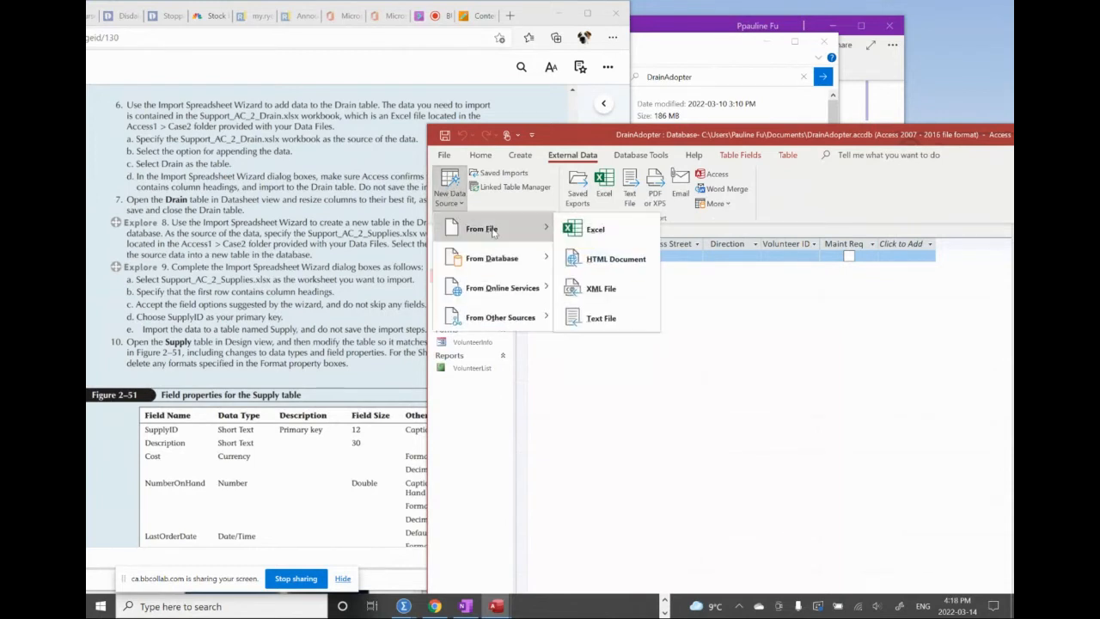
click(610, 239)
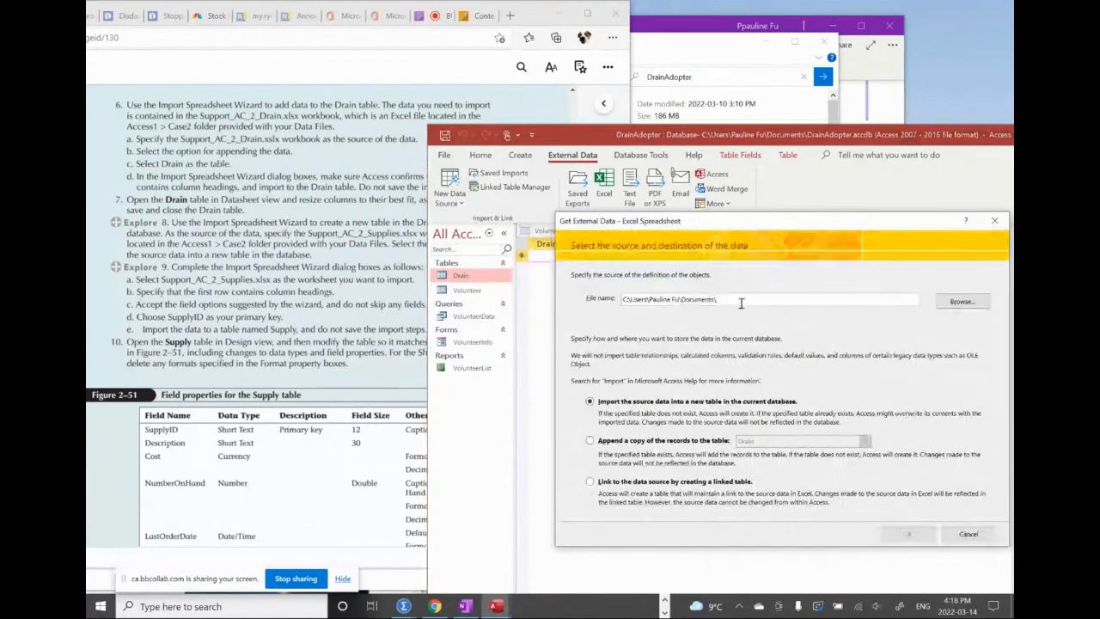
Choose the Support_AC_2_Drain workbook from C:\PF\GBC\f21\comp1115\MS Access\AccessModule1to4DataFiles\Access1\Case2 as the import source.
click(957, 303)
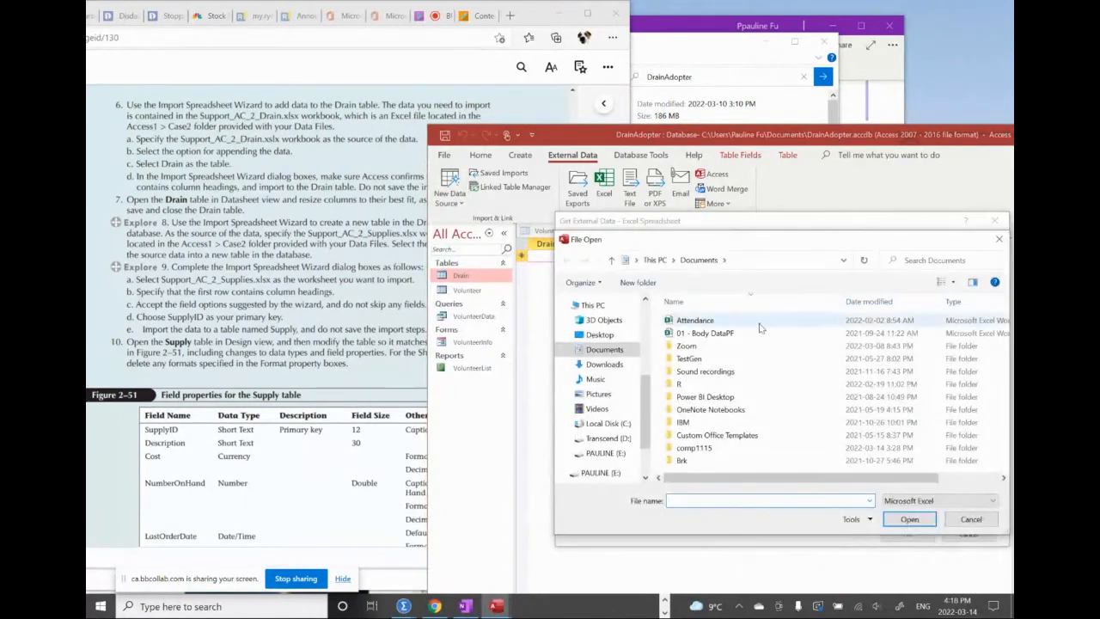
click(623, 423)
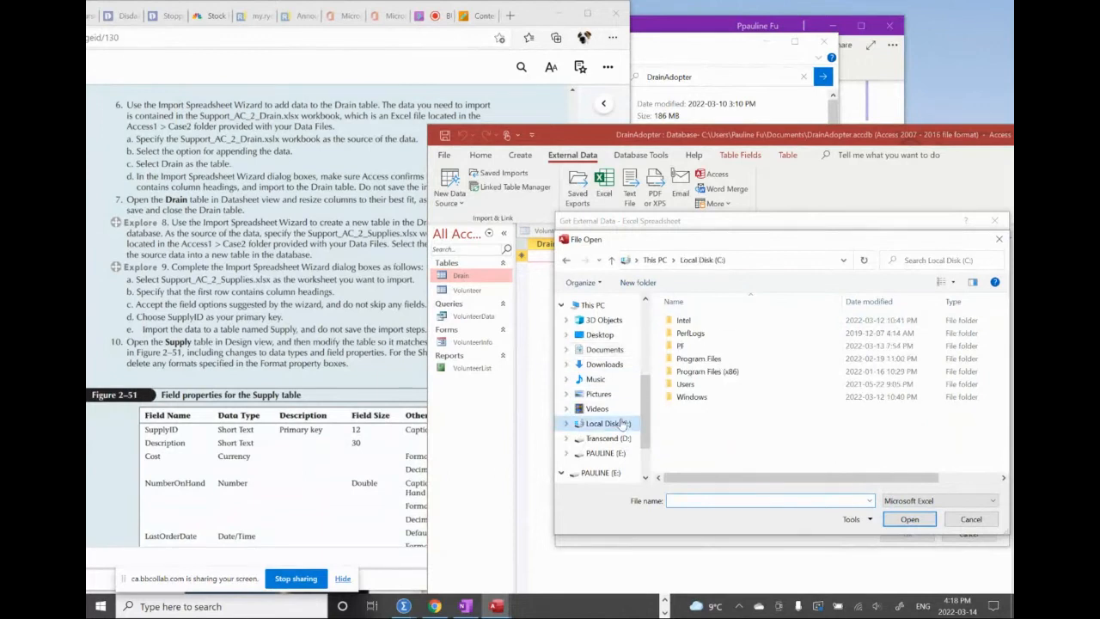
double_click(678, 347)
double_click(678, 334)
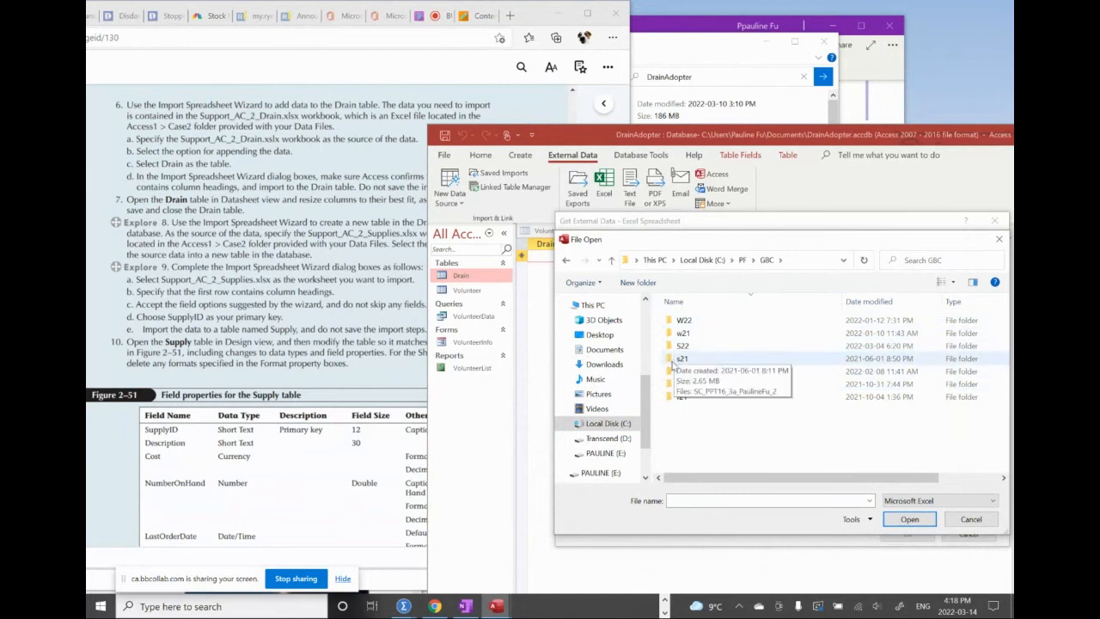
double_click(680, 398)
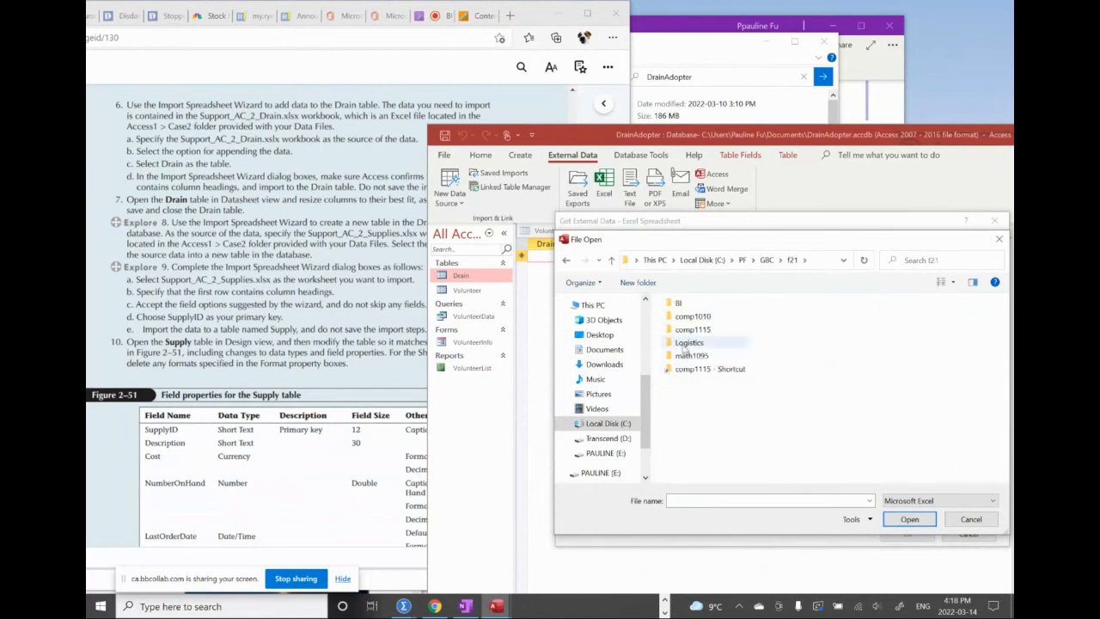
double_click(679, 331)
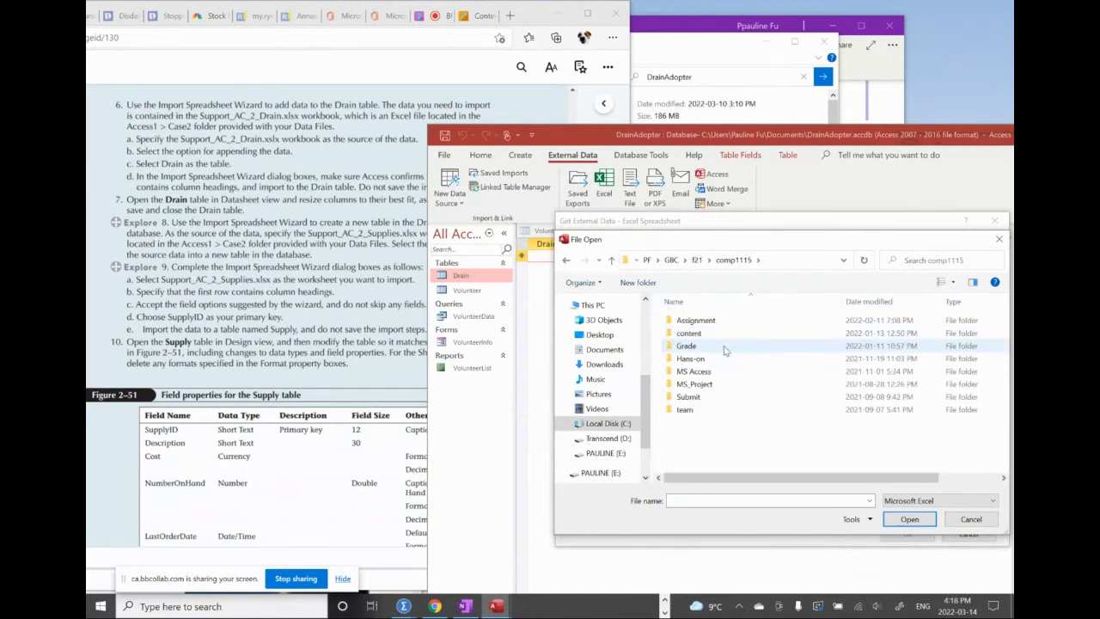
double_click(679, 374)
double_click(680, 321)
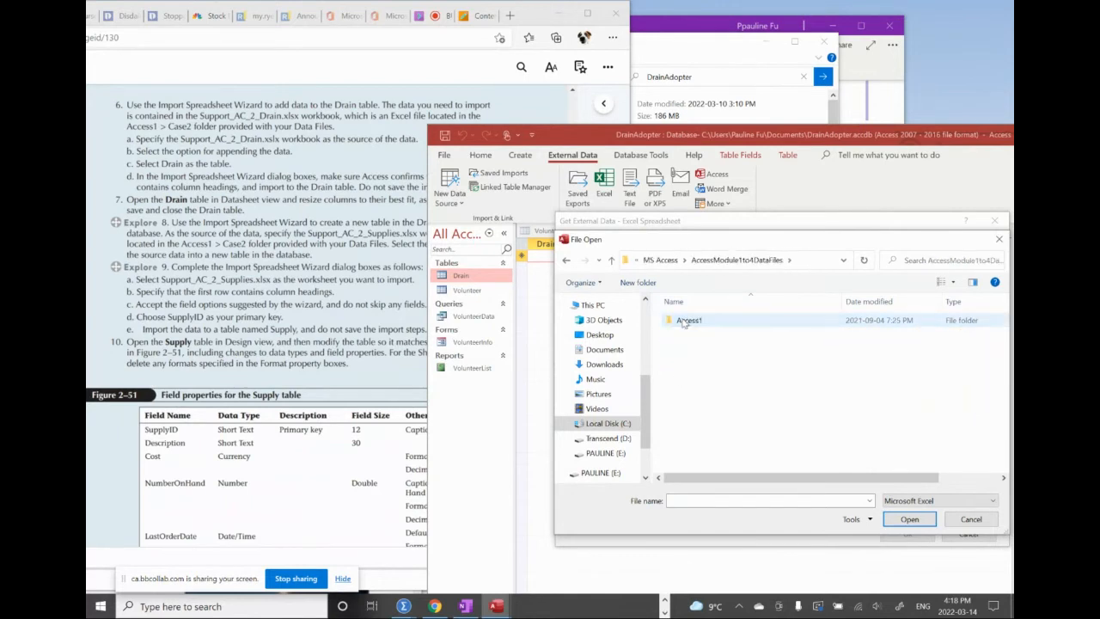
double_click(678, 322)
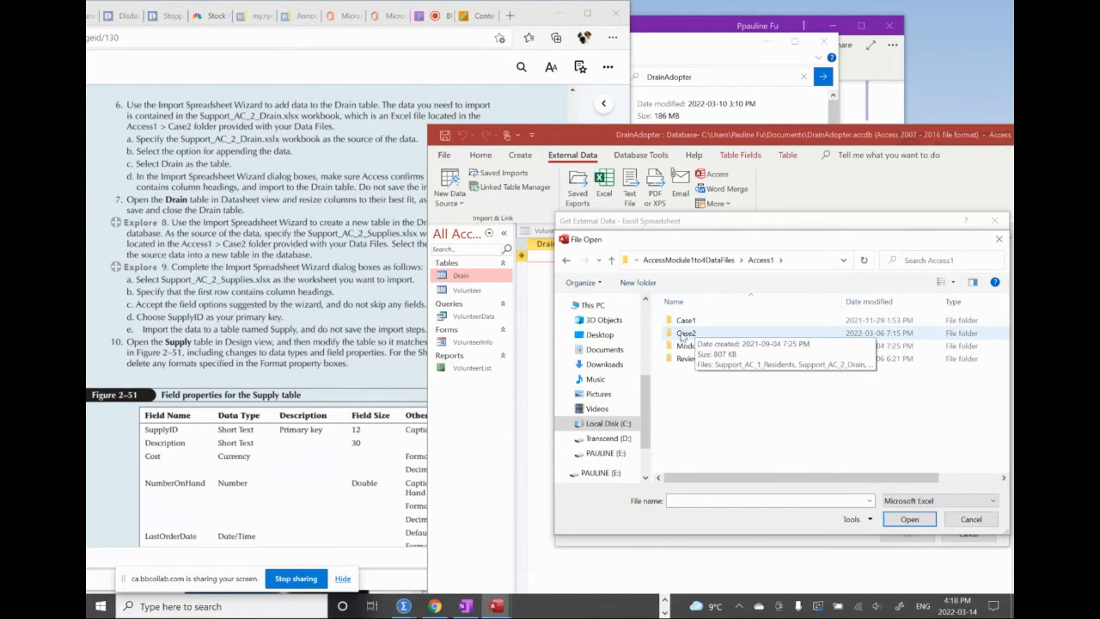
double_click(685, 333)
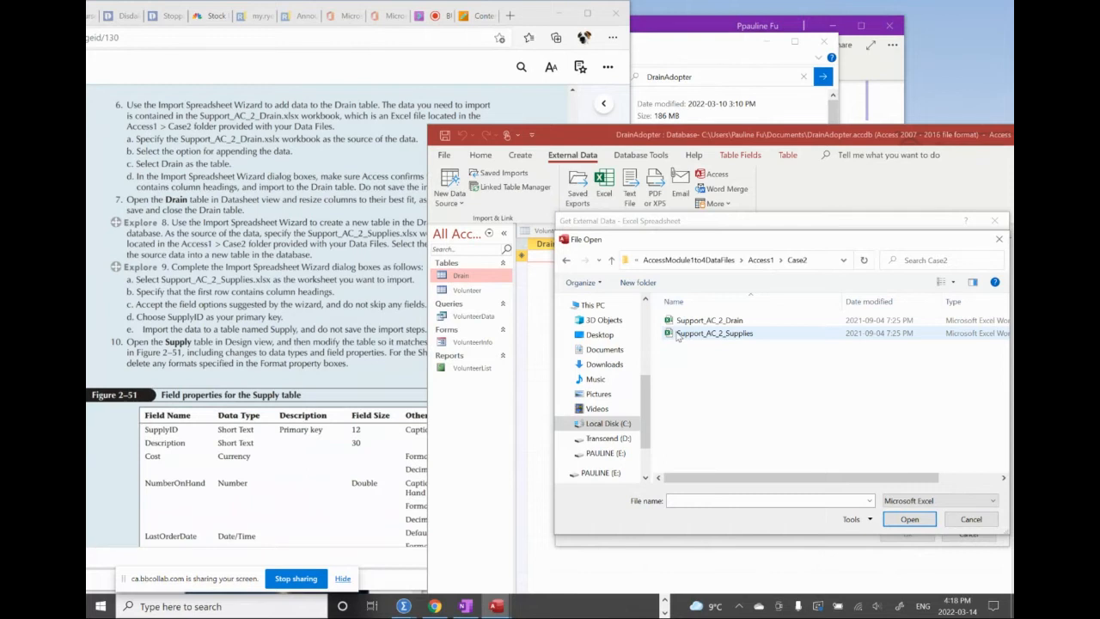
click(674, 322)
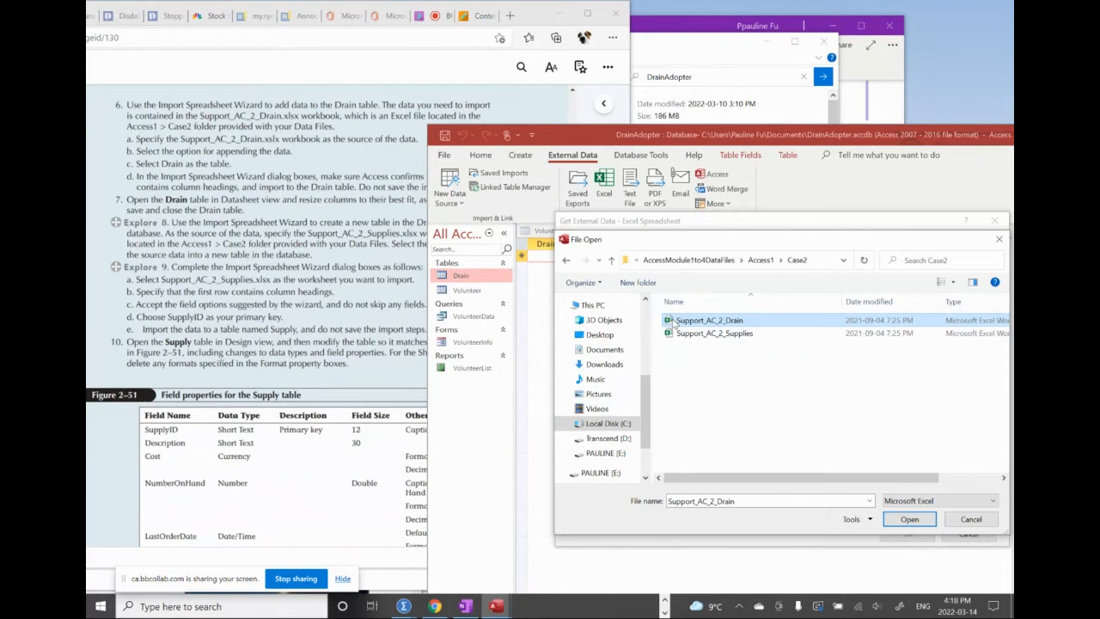
click(908, 519)
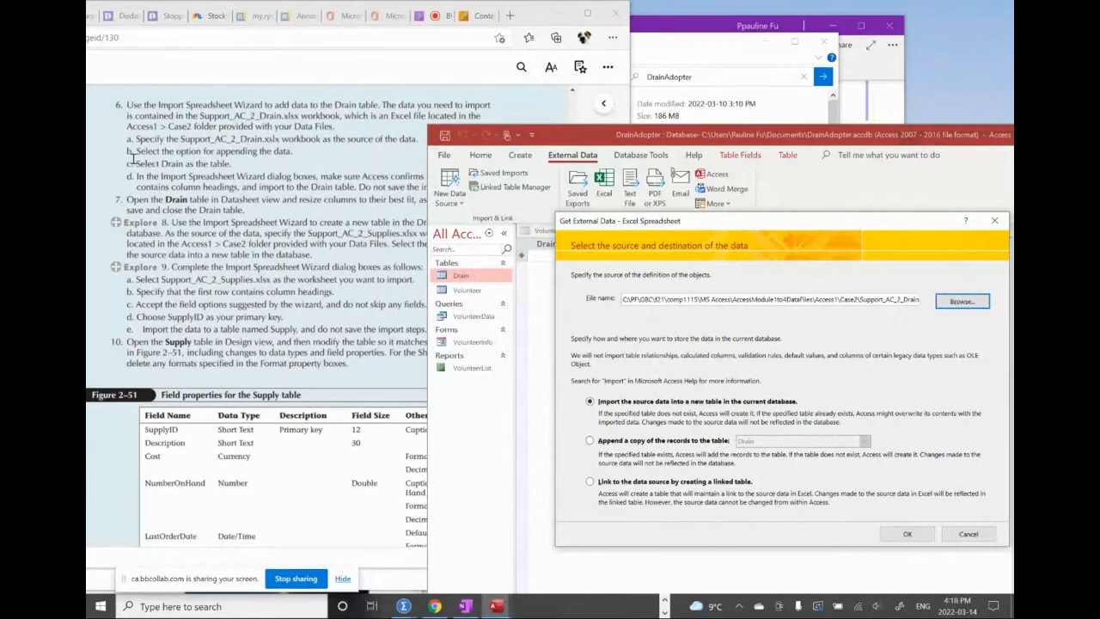
Set the import to append the records to the Drain table, and save and close that open table so the import can proceed.
click(591, 441)
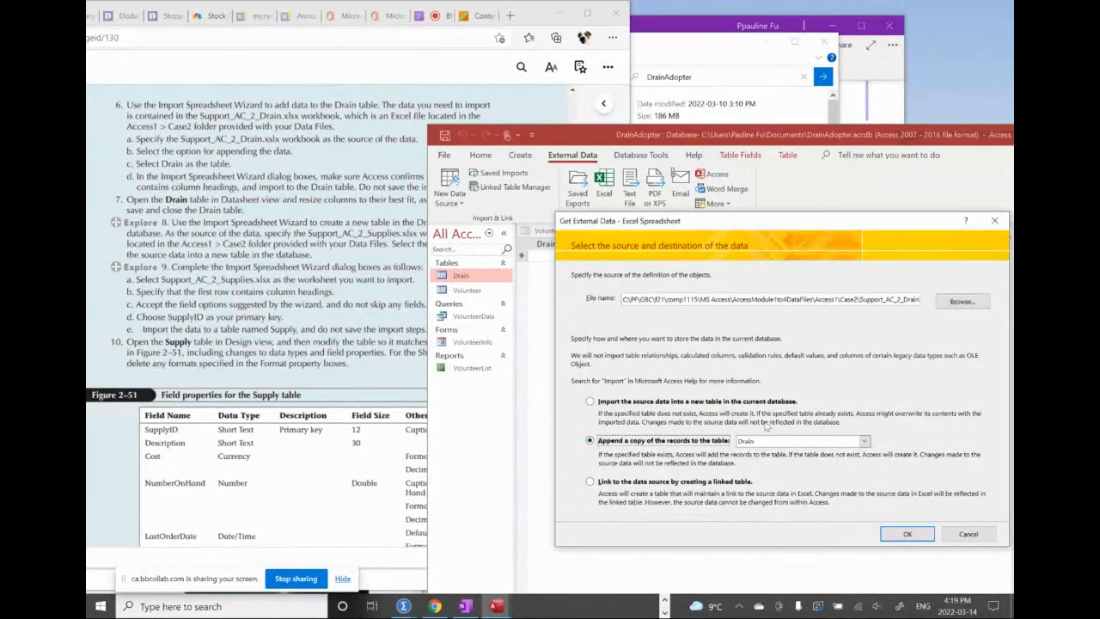
click(865, 441)
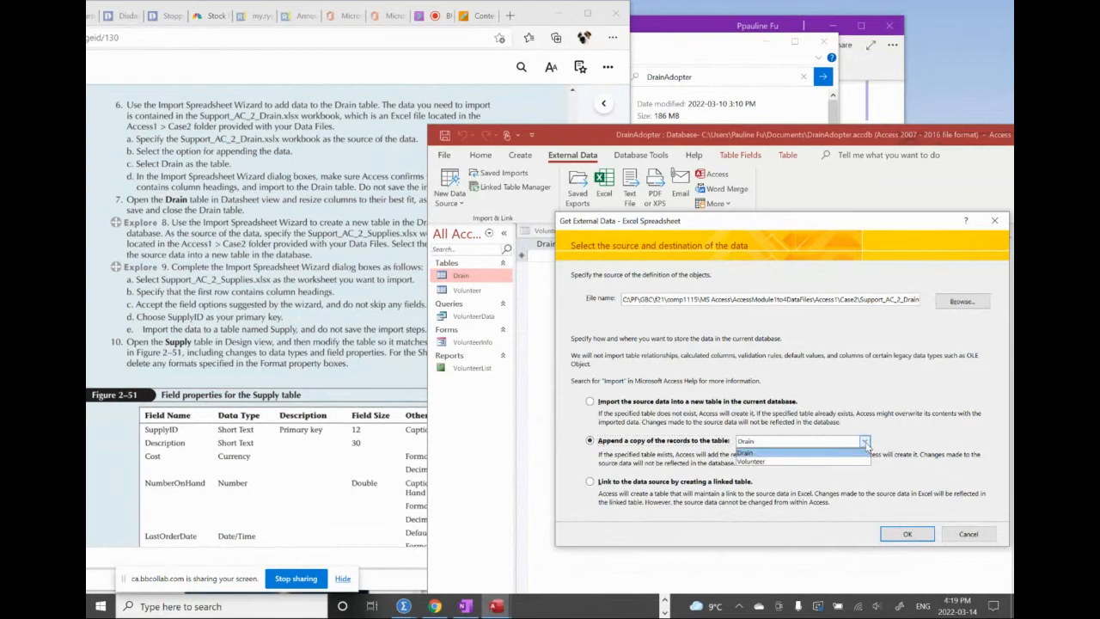
click(799, 441)
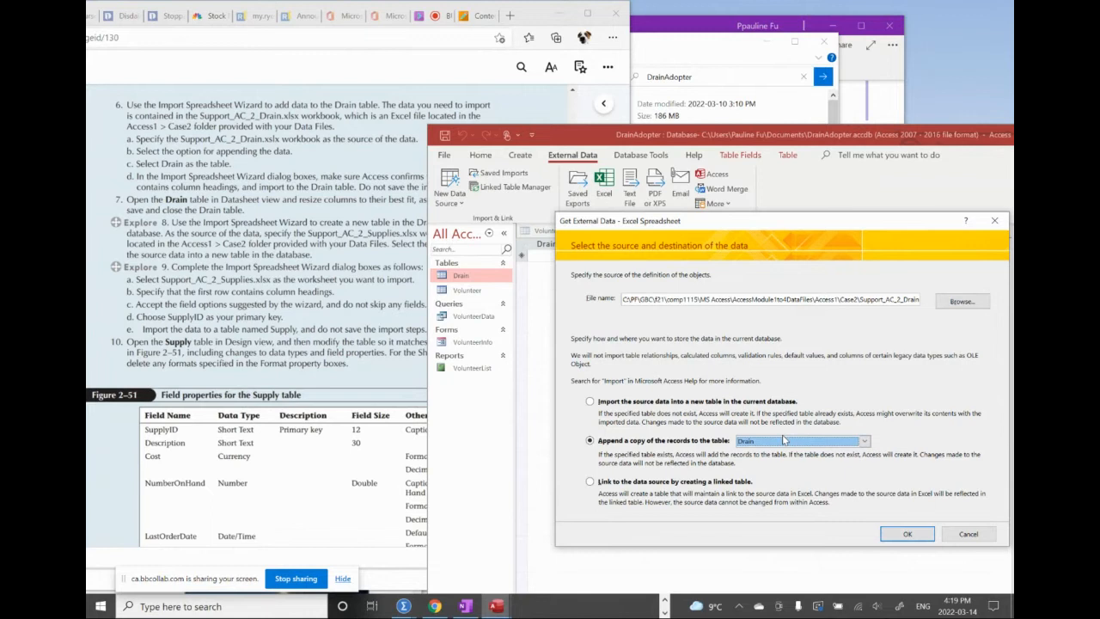
click(908, 534)
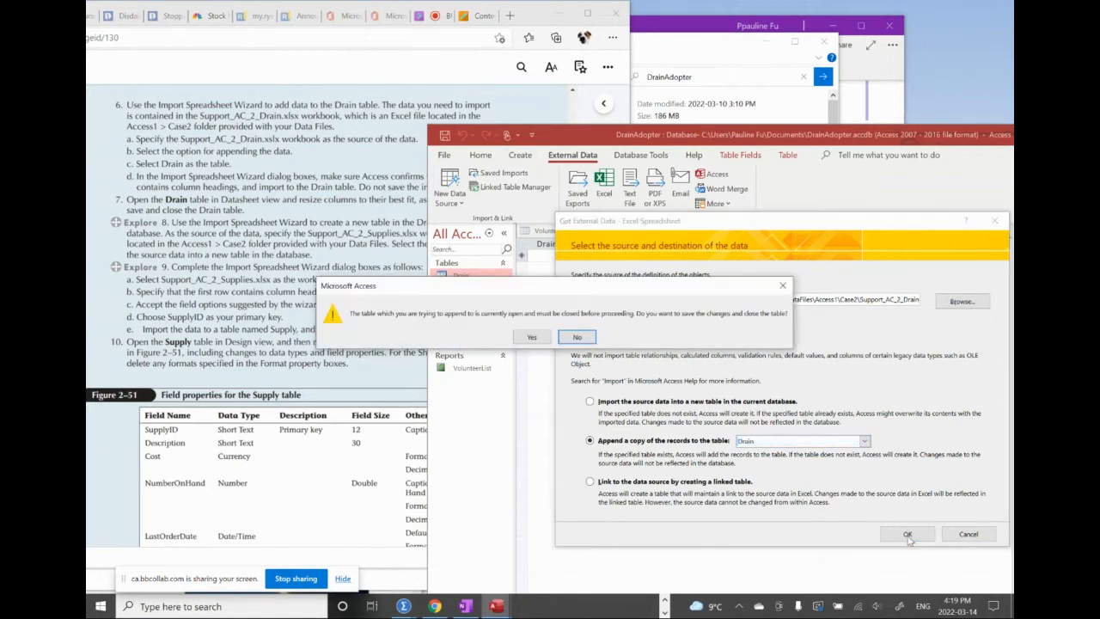
click(533, 337)
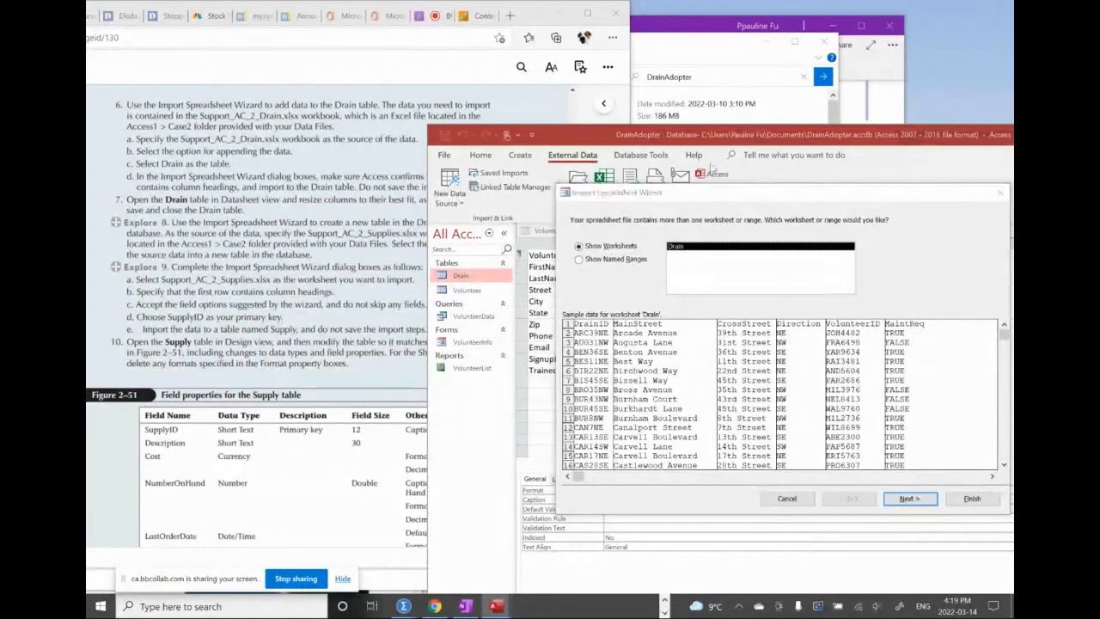
Import the Drain worksheet into the Drain table with its first row as column headings, without saving the import steps.
mouse_move(531, 19)
mouse_down()
mouse_move(494, 19)
mouse_move(513, 20)
mouse_up()
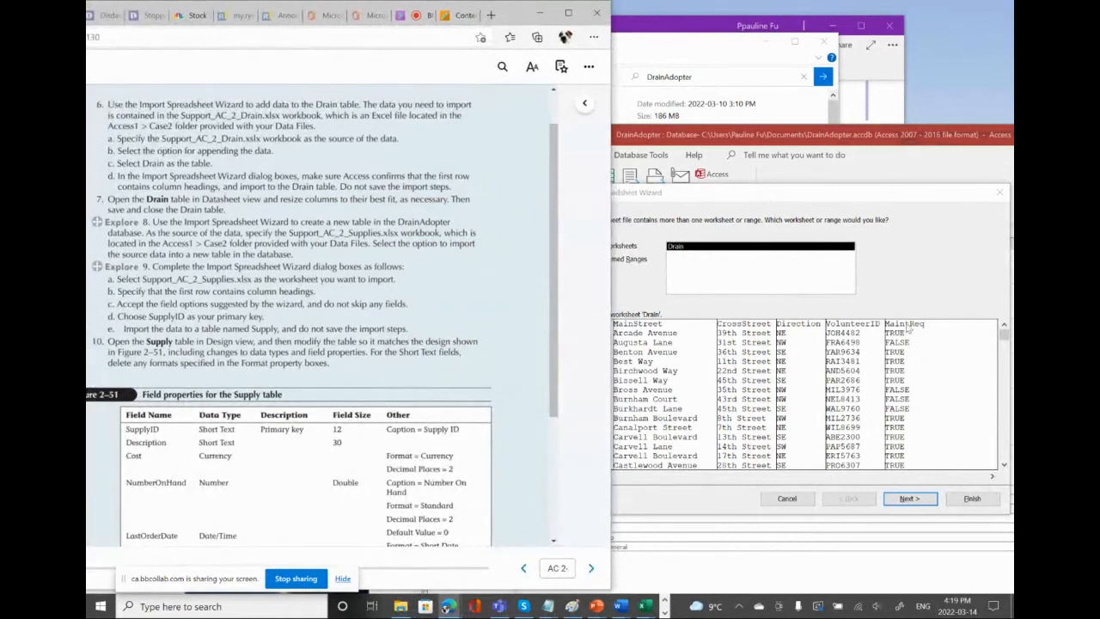
click(918, 297)
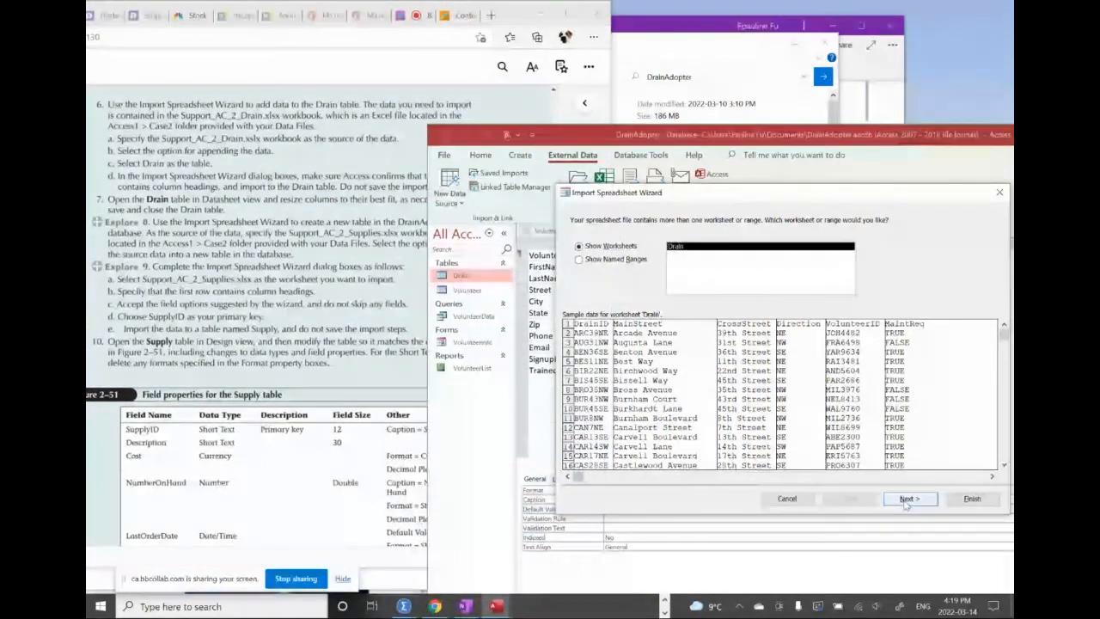
click(907, 501)
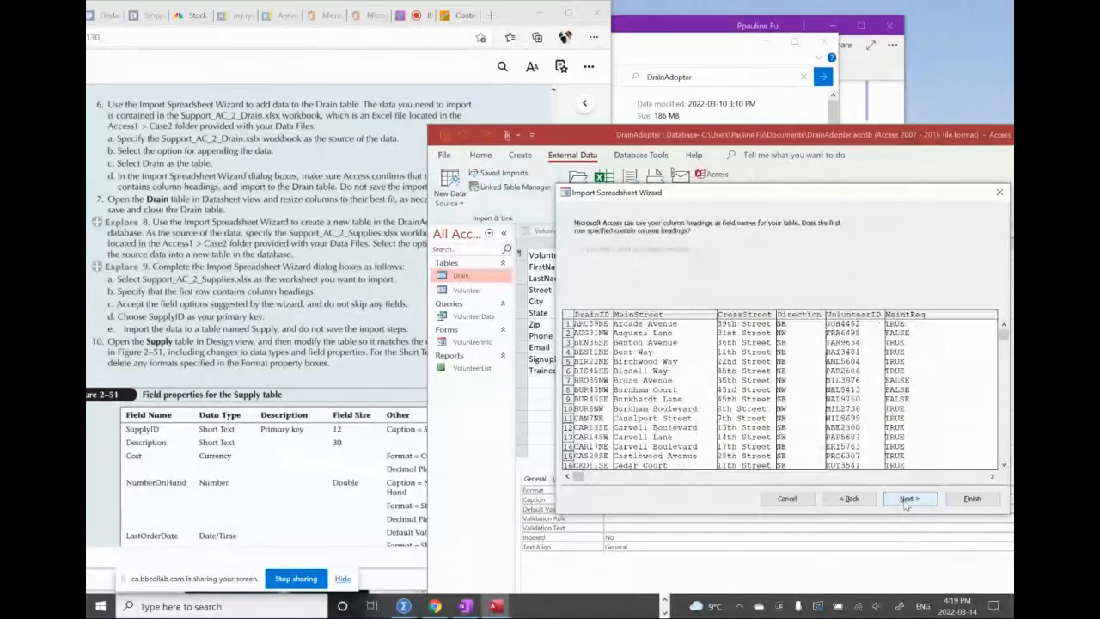
click(907, 500)
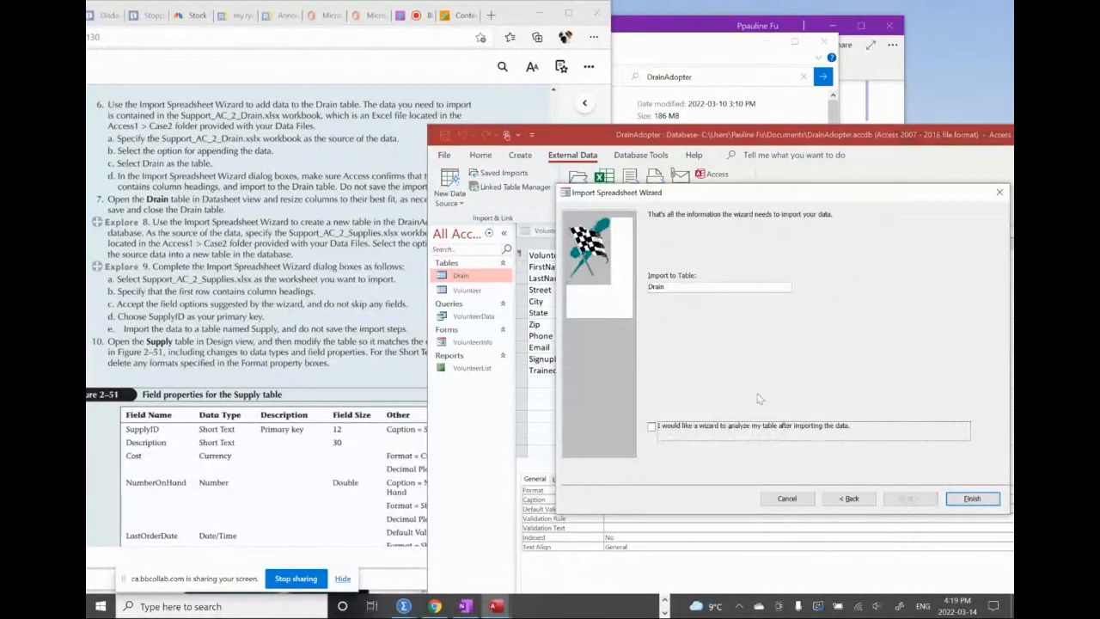
click(983, 501)
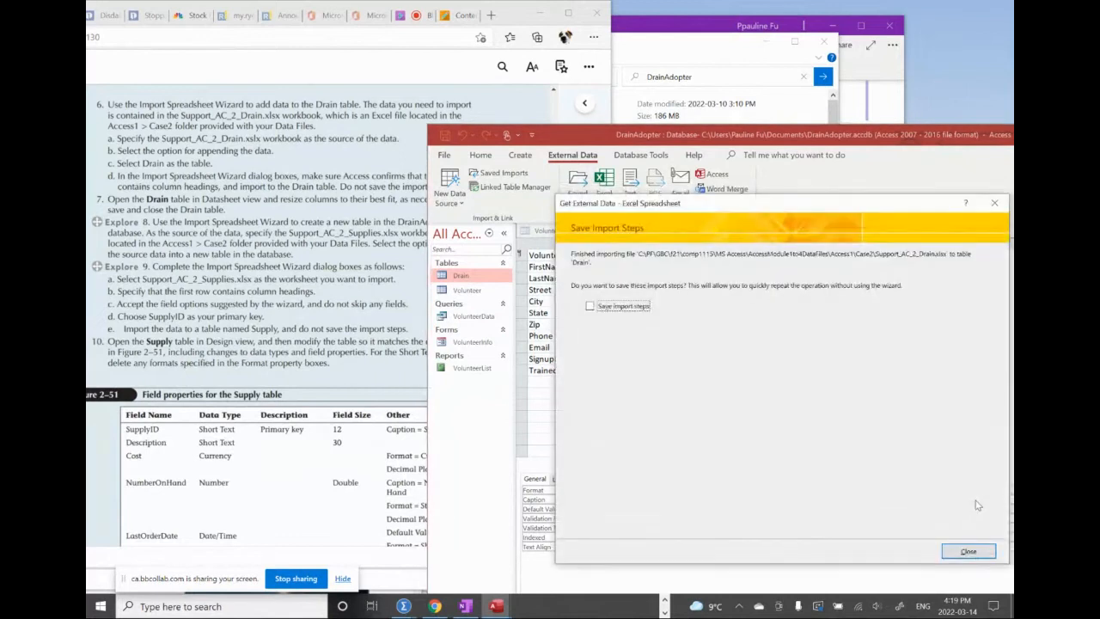
click(972, 551)
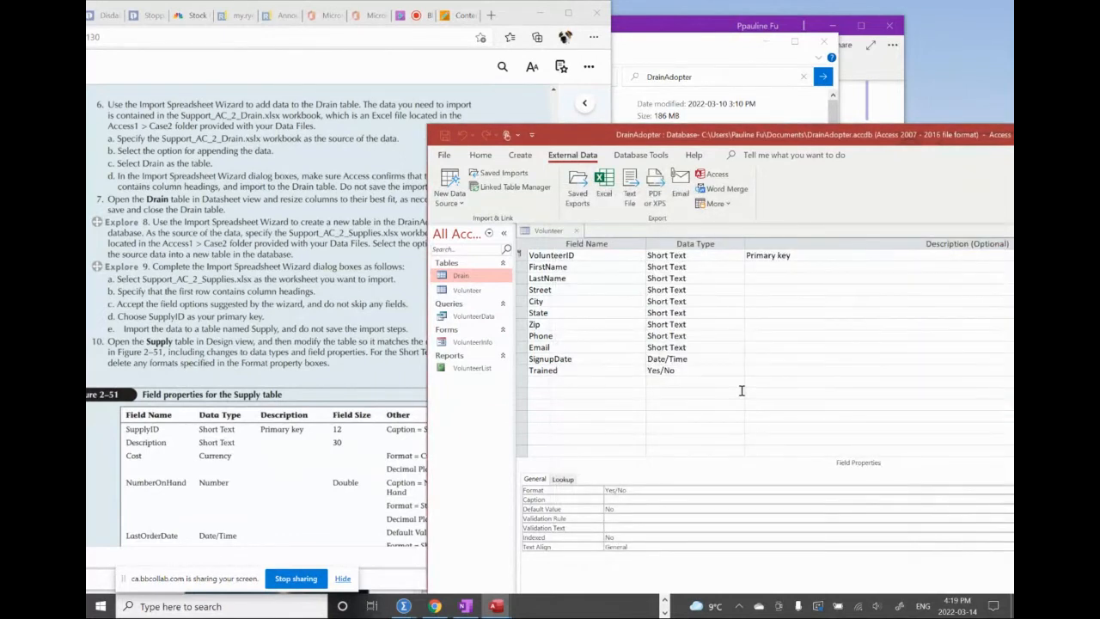
Open the Drain table in Datasheet view, resize its columns to best fit, then save and close the table.
scroll(306, 257, down, 2)
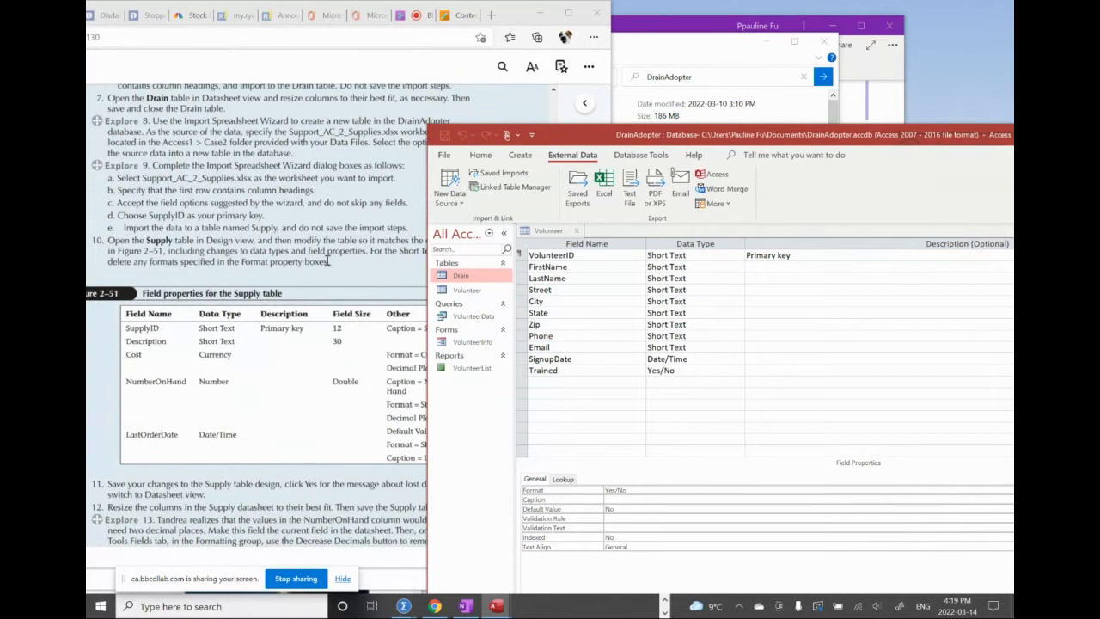
double_click(441, 276)
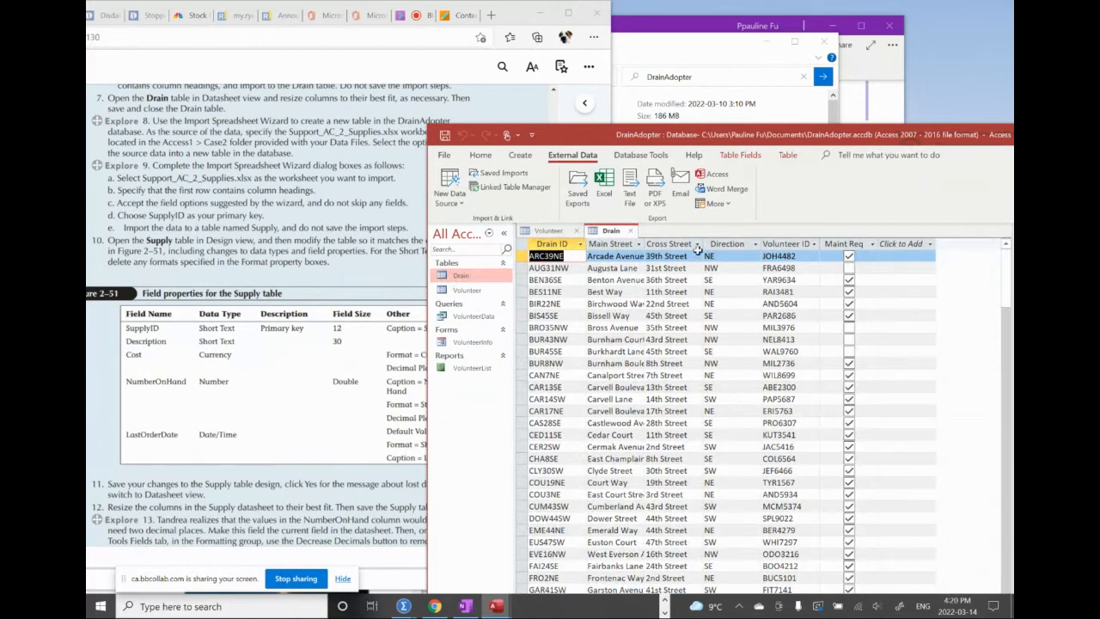
drag(643, 249, 753, 245)
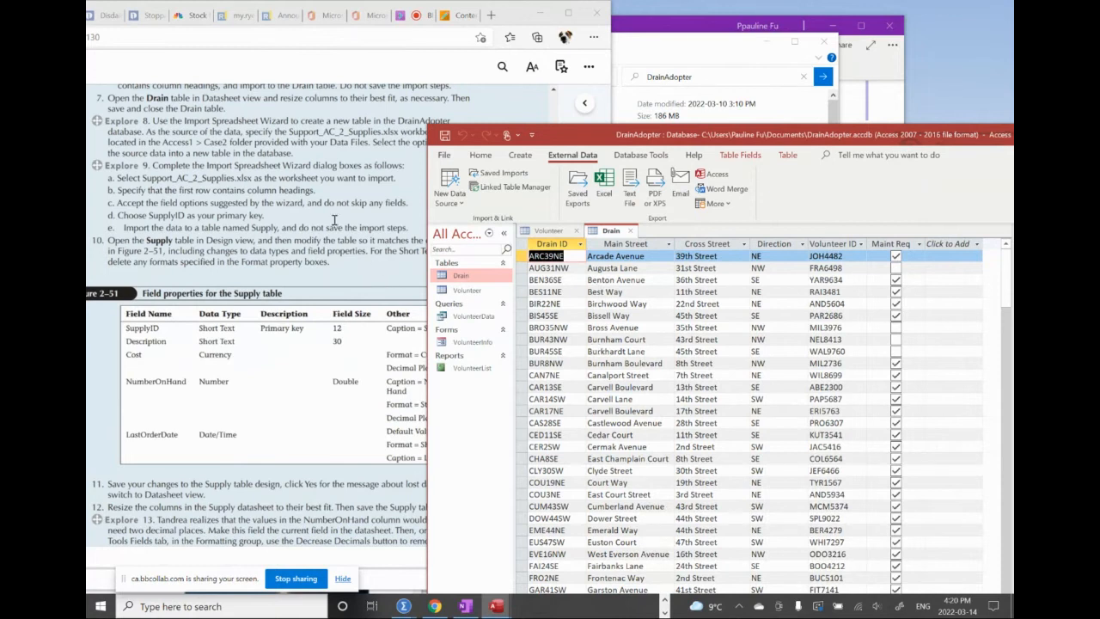
scroll(335, 221, down, 1)
scroll(335, 221, up, 1)
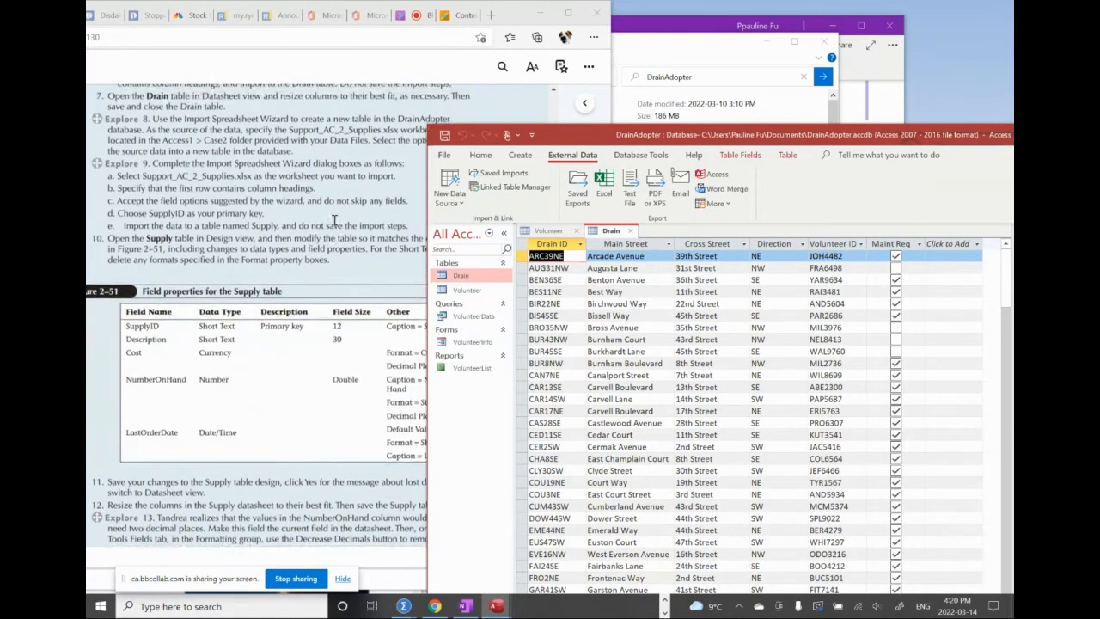
click(444, 138)
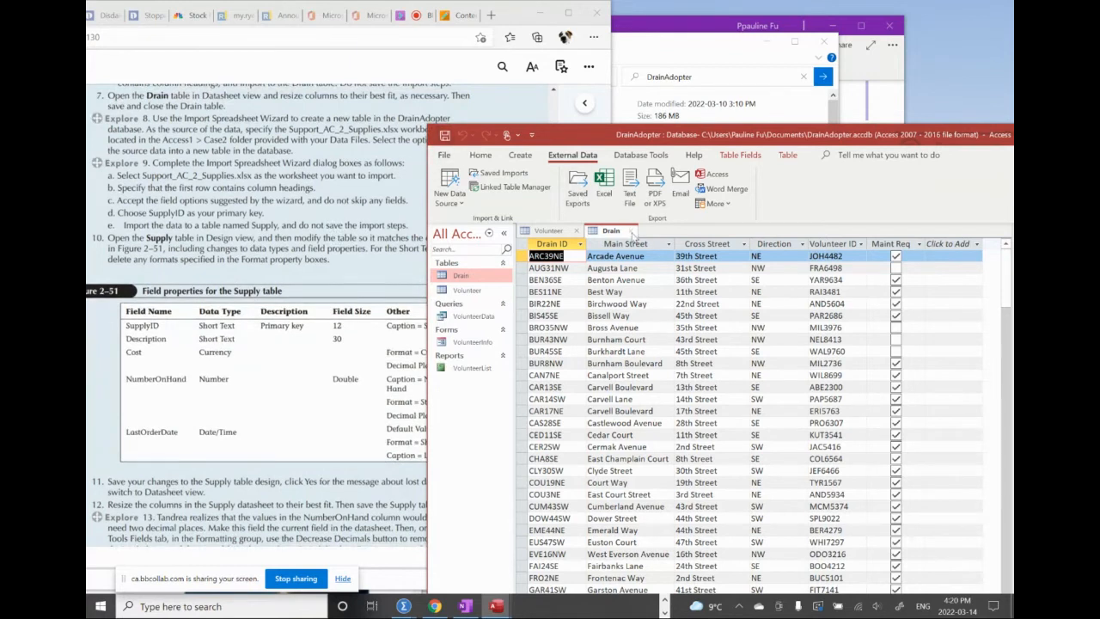
click(632, 234)
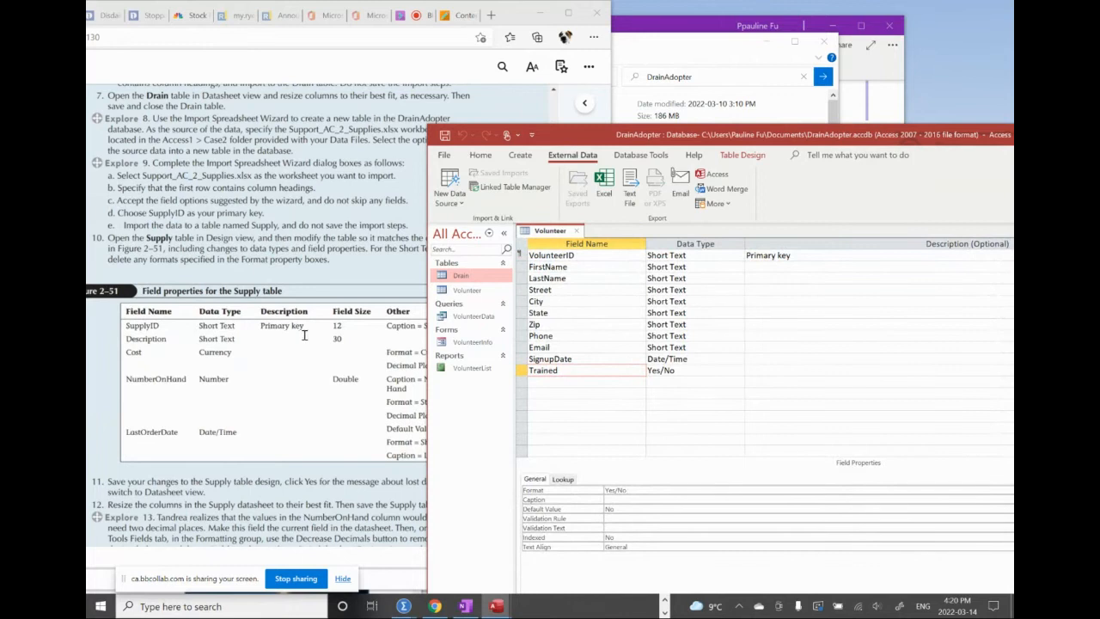
Start another external data import from an Excel file, choosing the Support_AC_2_Supplies workbook in the Case2 folder as the source.
scroll(298, 341, down, 1)
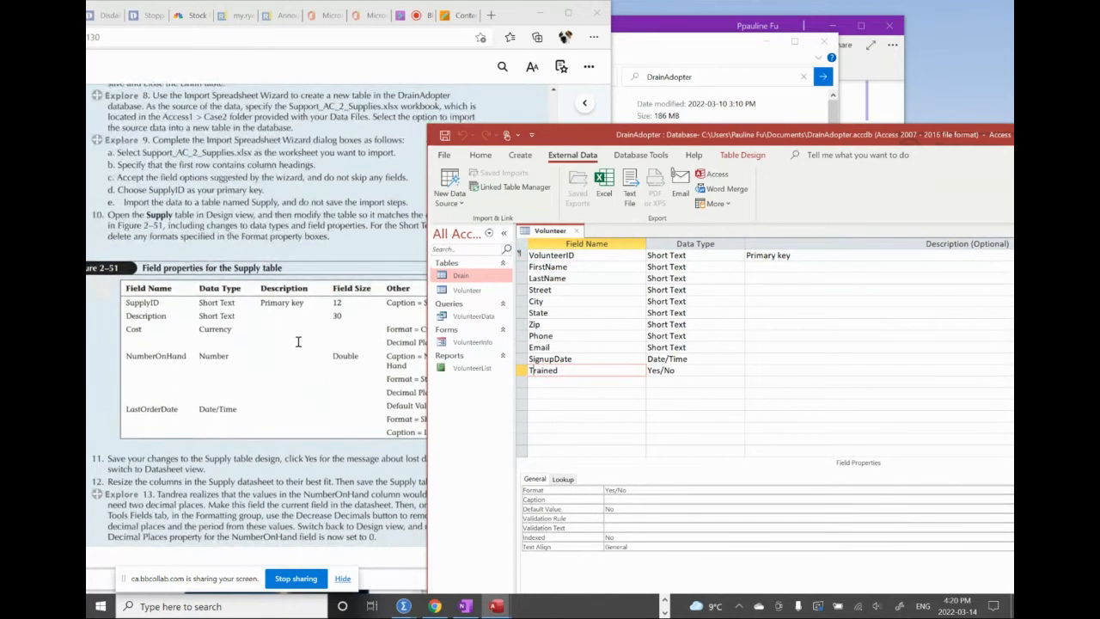
mouse_move(565, 137)
mouse_down()
mouse_move(602, 159)
mouse_move(555, 147)
mouse_up()
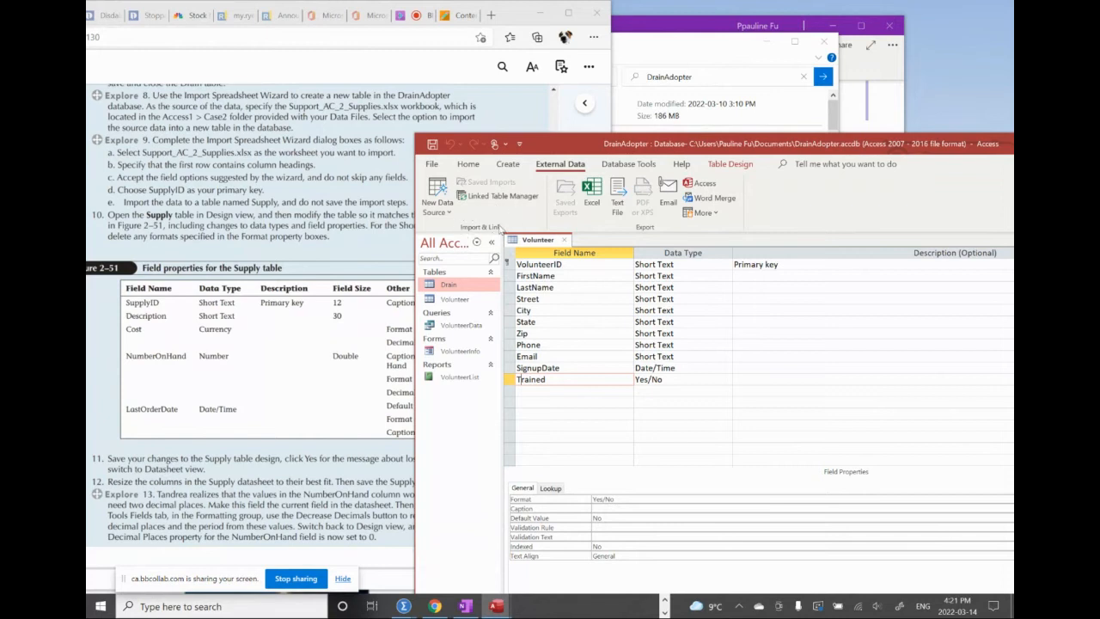
click(434, 205)
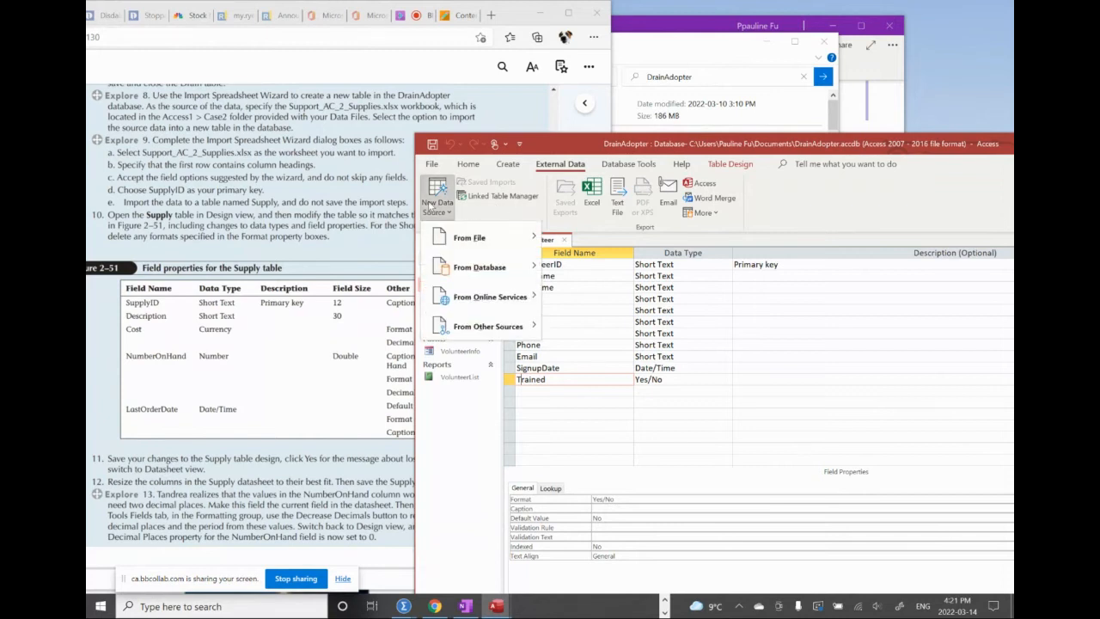
mouse_move(482, 237)
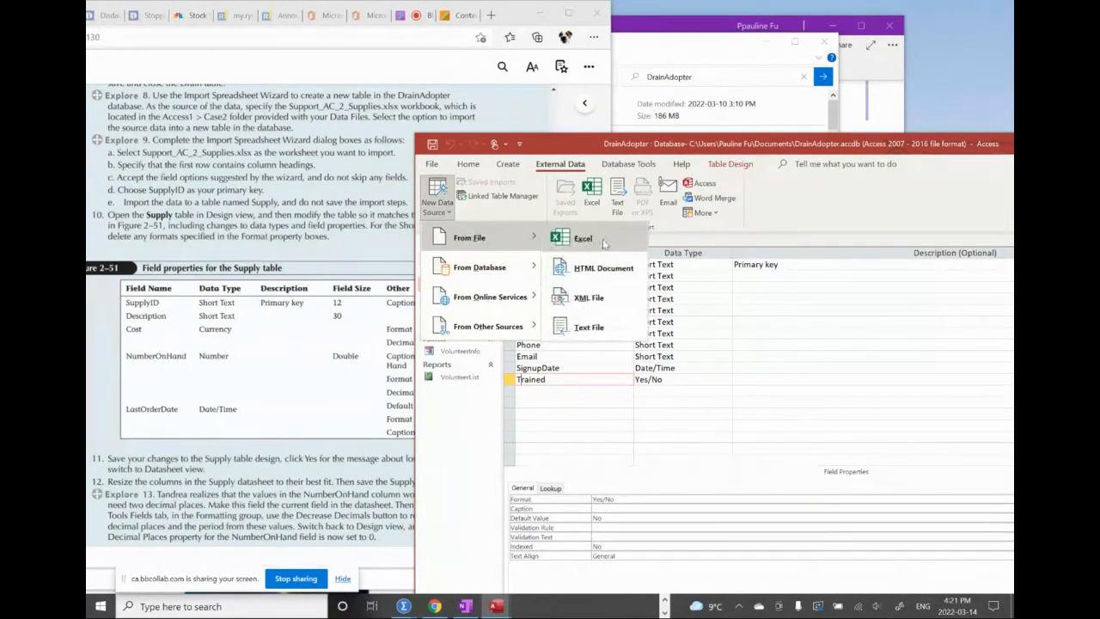
click(605, 244)
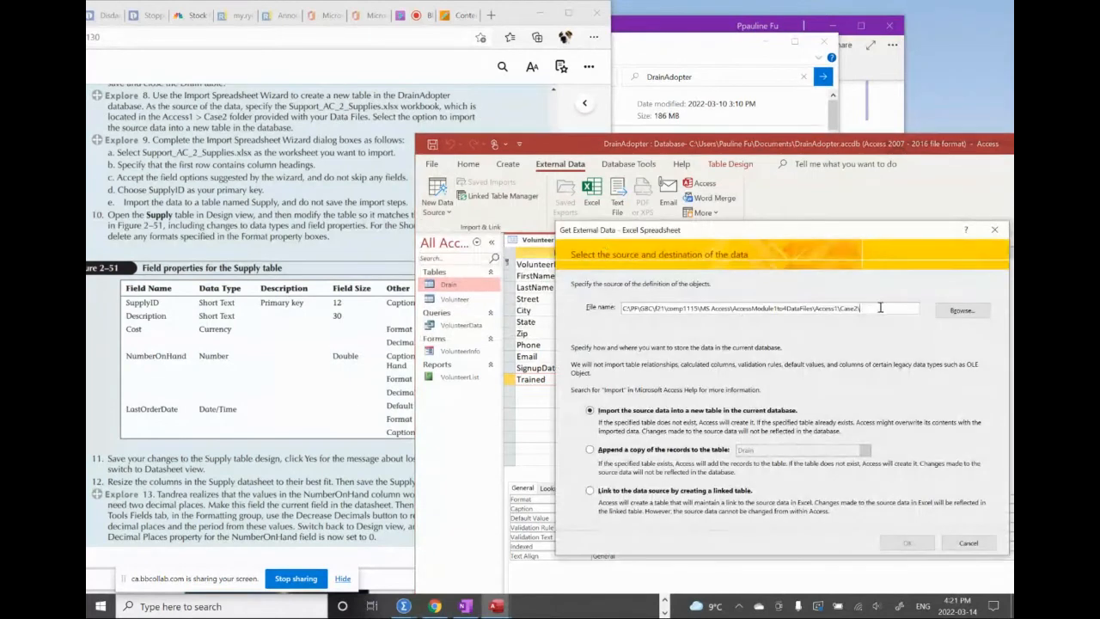
click(960, 311)
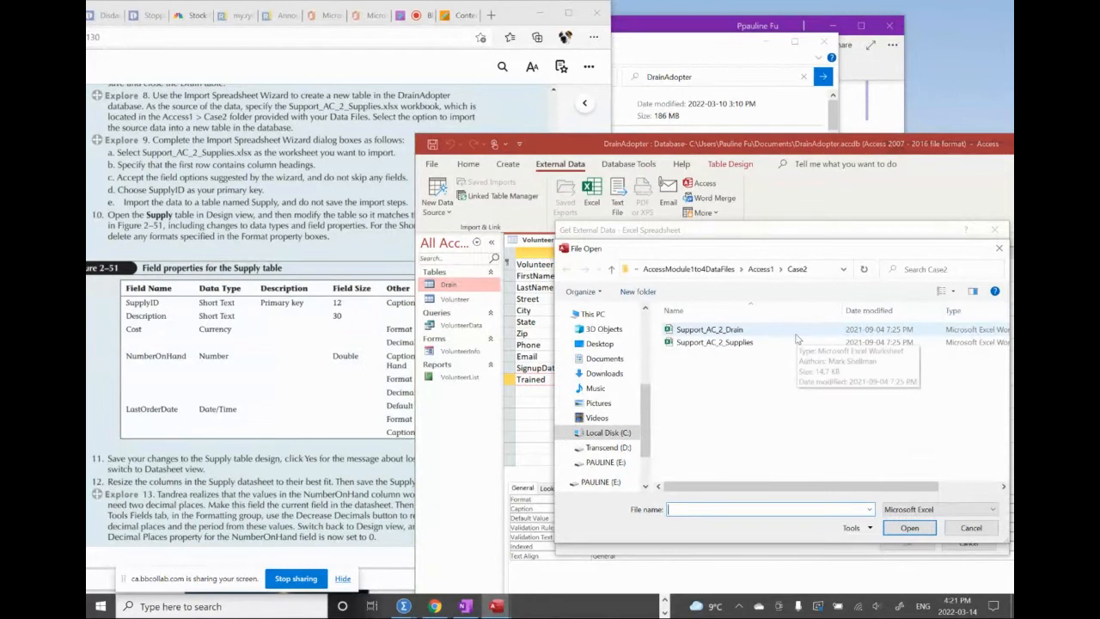
click(720, 343)
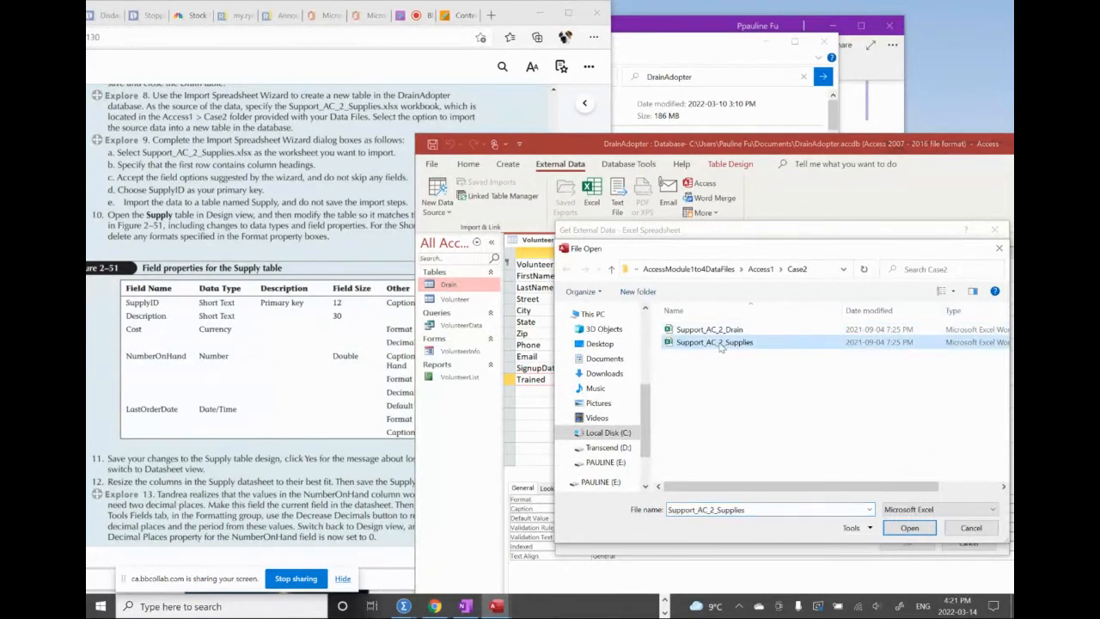
click(894, 525)
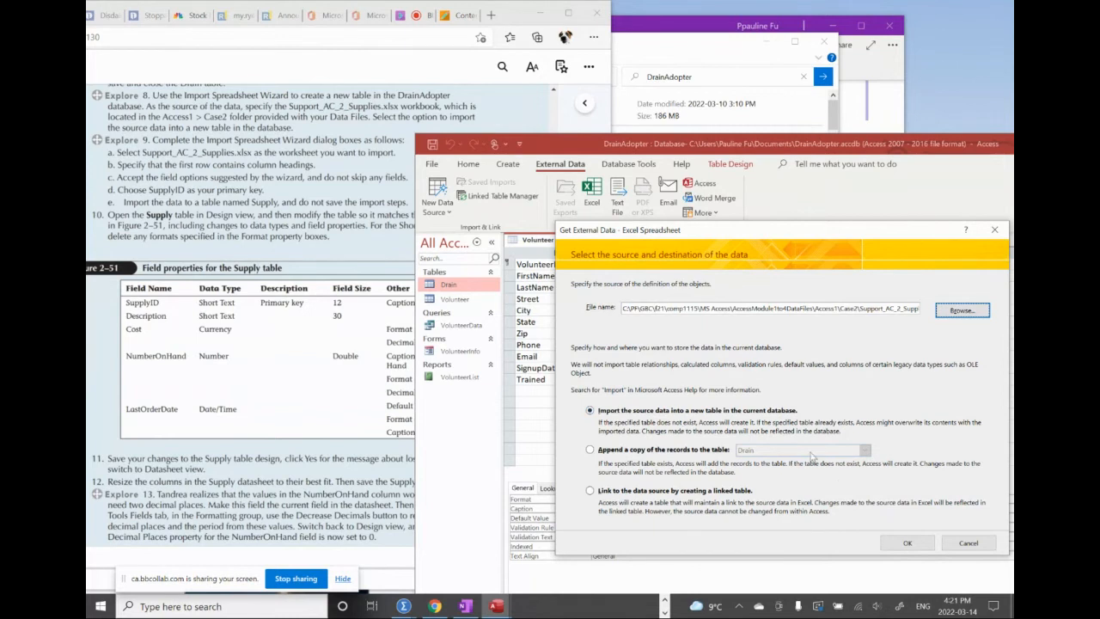
Import the Supplies worksheet into a new Supplies table with first-row column headings, default field options and an Access-added primary key, without saving the import steps.
click(896, 544)
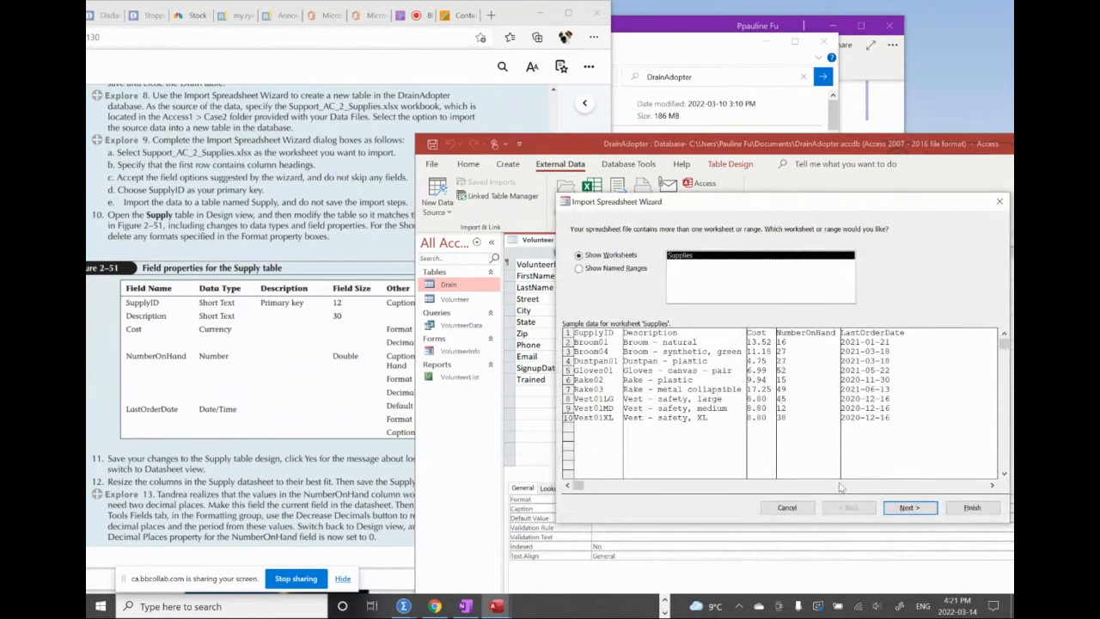
click(907, 513)
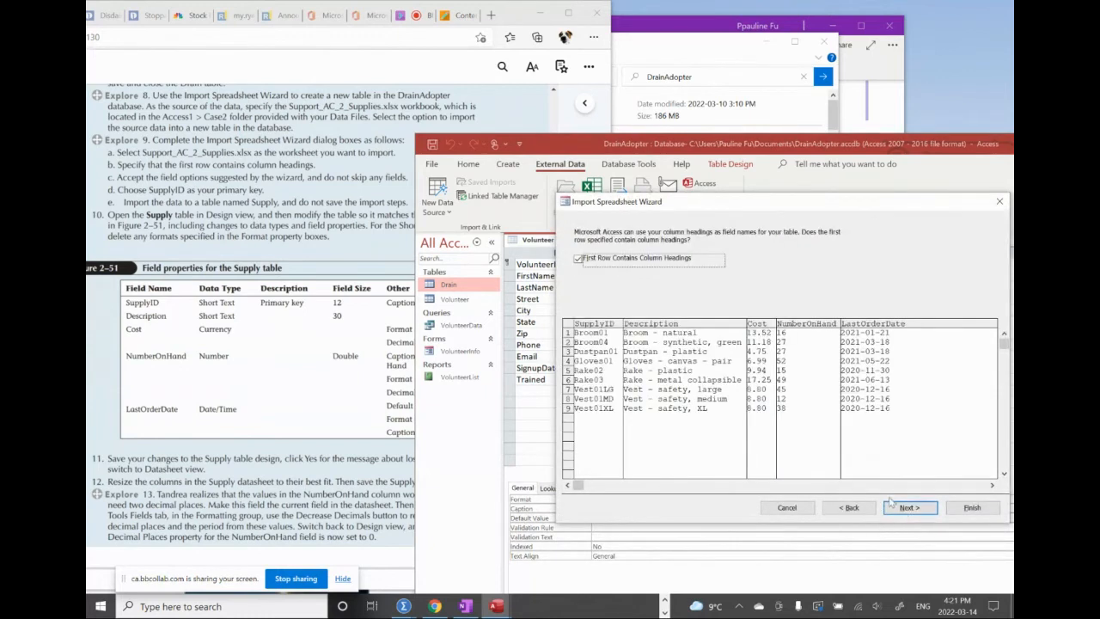
click(905, 509)
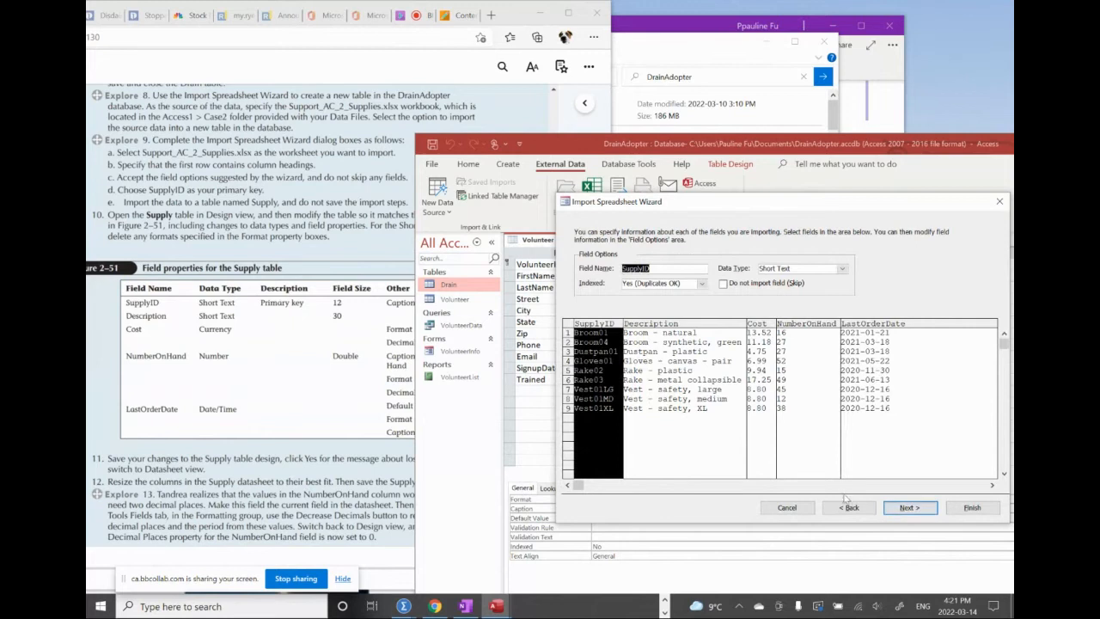
click(904, 510)
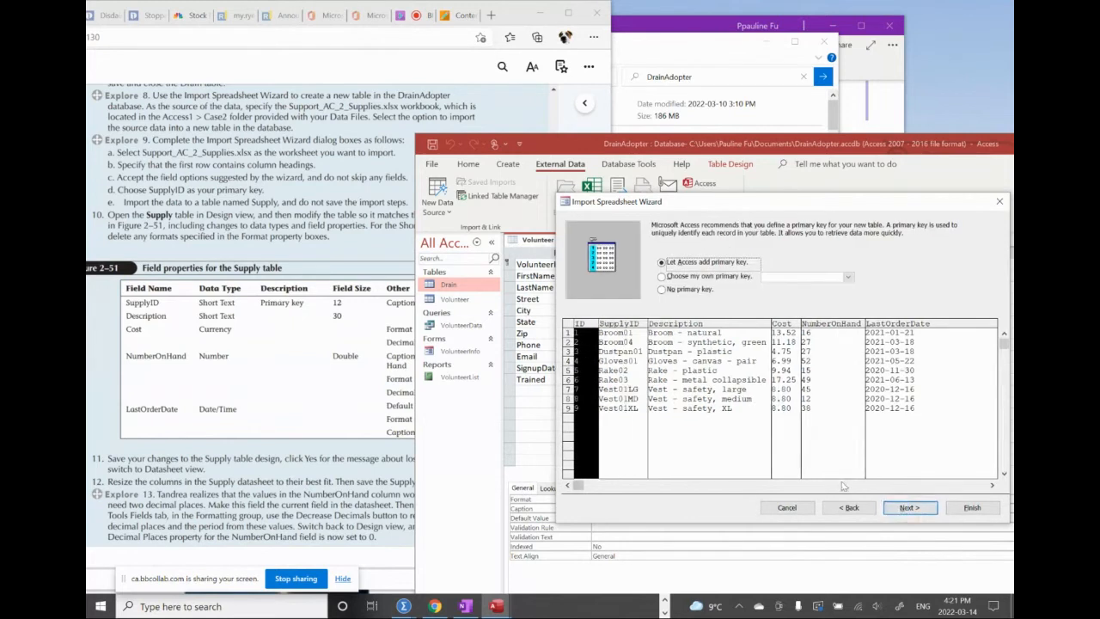
click(906, 514)
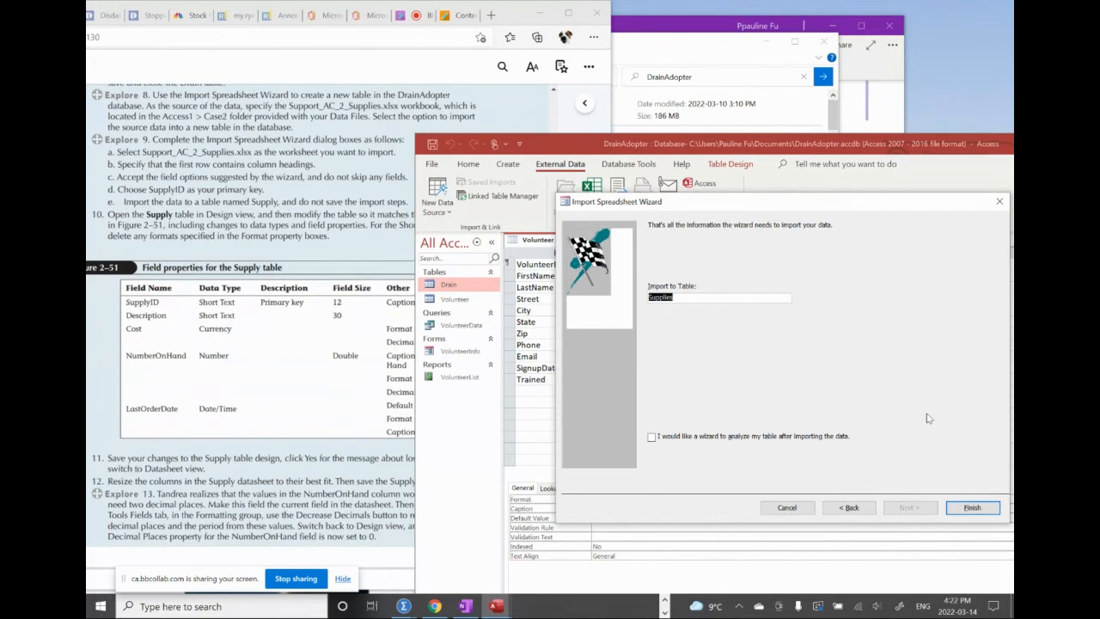
click(971, 508)
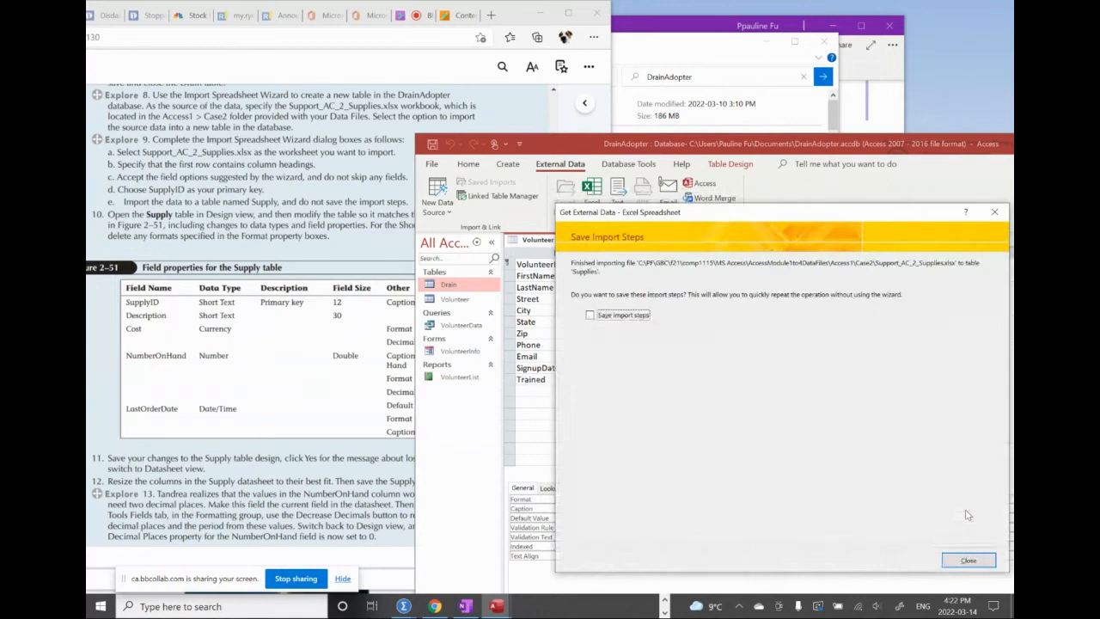
click(968, 561)
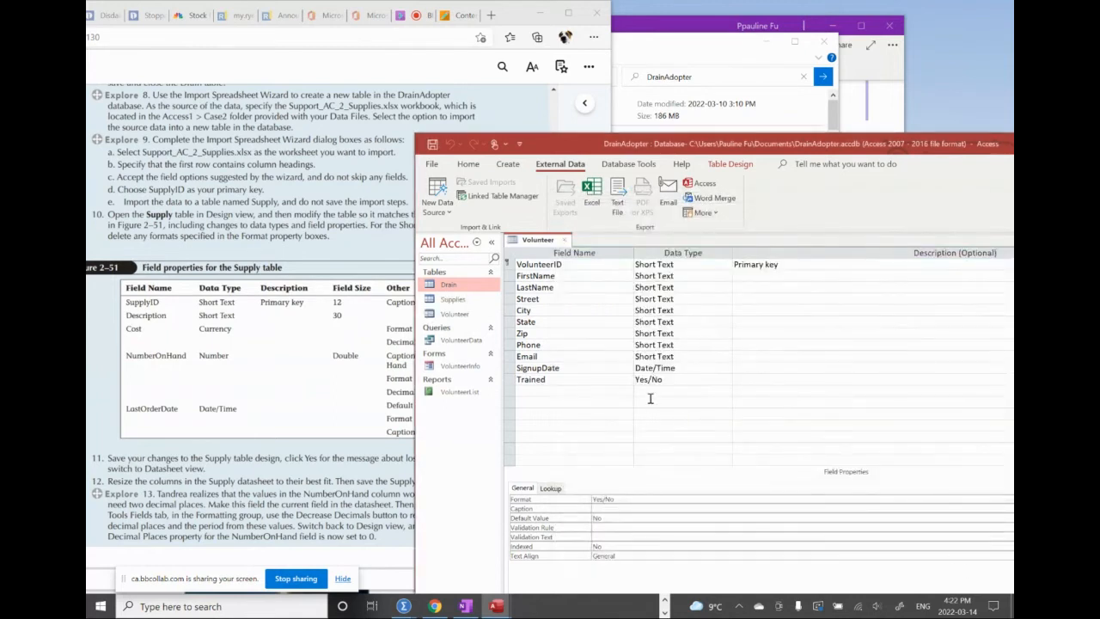
Open the Supplies table in Datasheet view and compare it with the textbook's Supply table instructions, moving the window to uncover them.
double_click(432, 302)
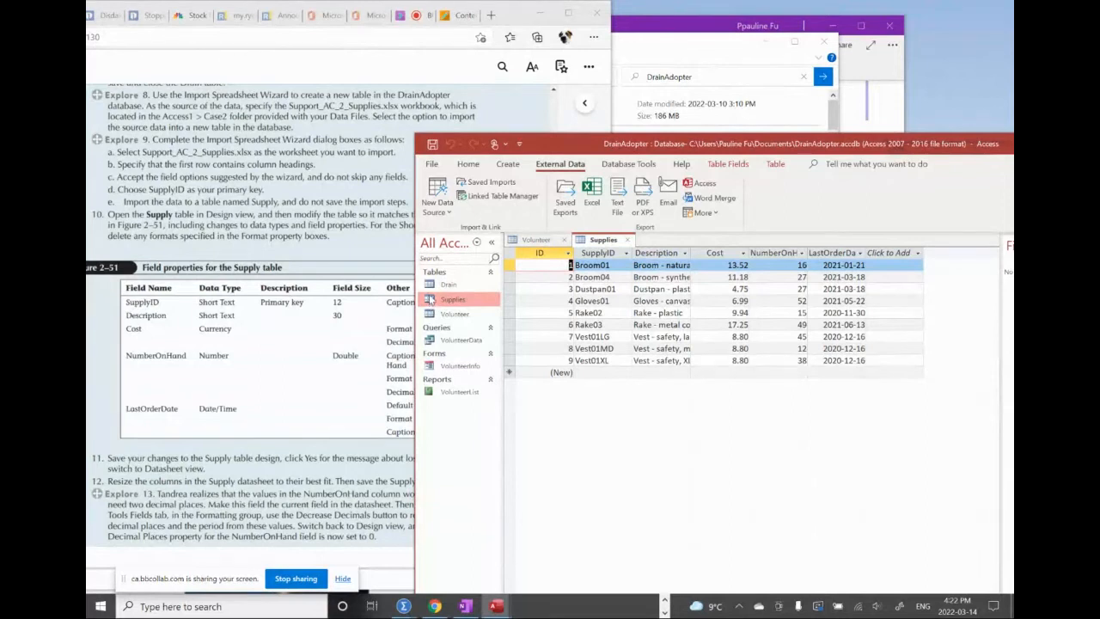
scroll(292, 321, down, 1)
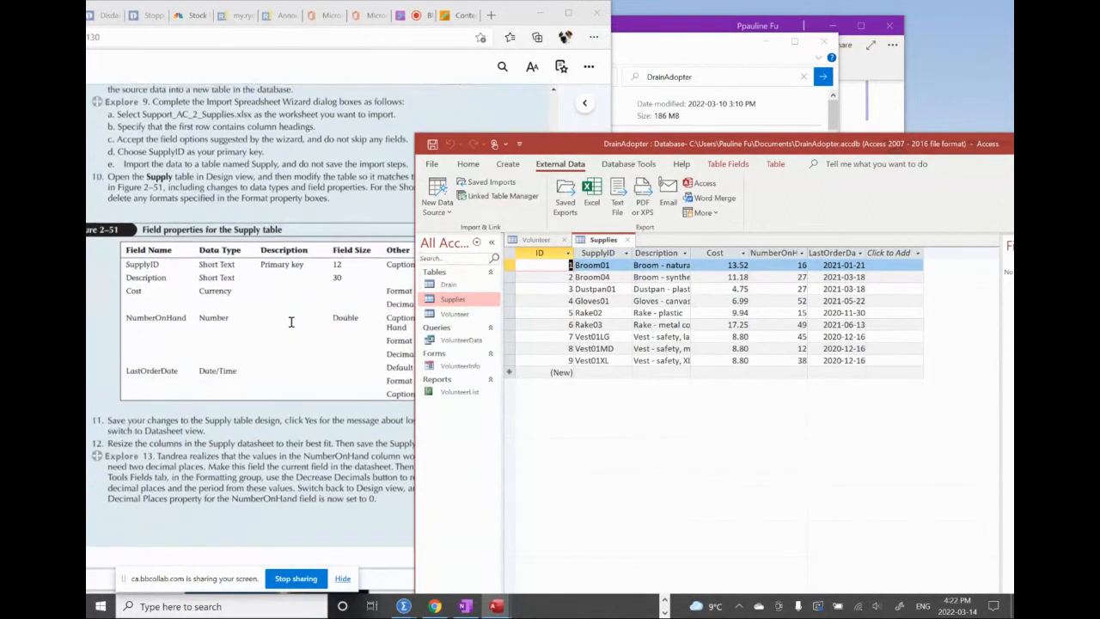
mouse_move(557, 150)
mouse_down()
mouse_move(584, 174)
mouse_move(564, 135)
mouse_move(567, 155)
mouse_up()
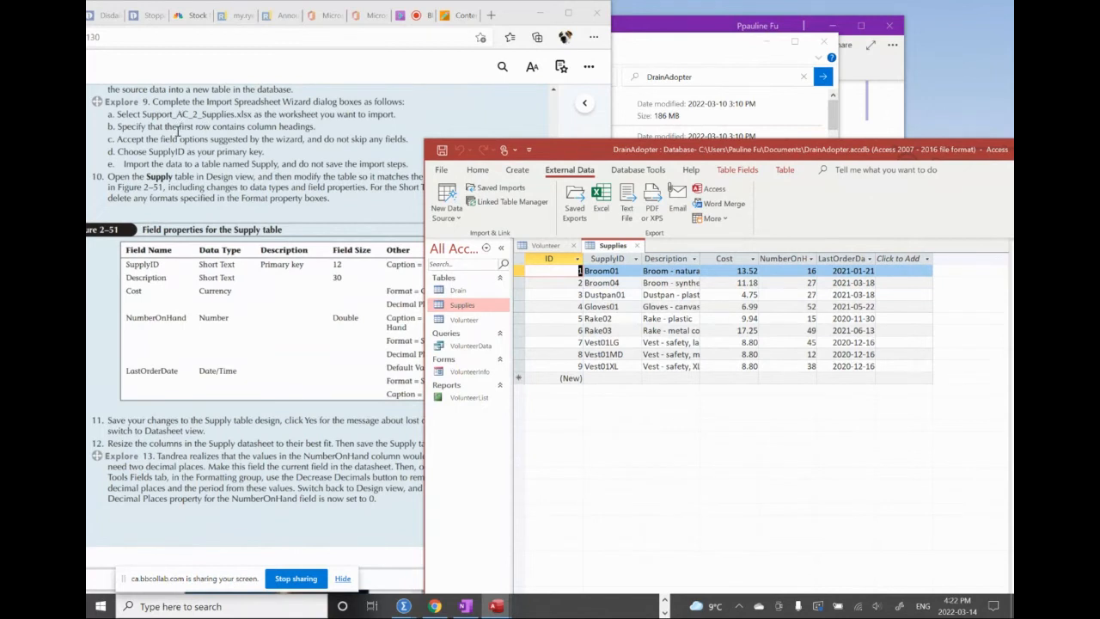
Review the textbook's steps 8 to 10 on importing the supplies worksheet and the Figure 2-51 field properties for the Supply table.
scroll(214, 189, up, 1)
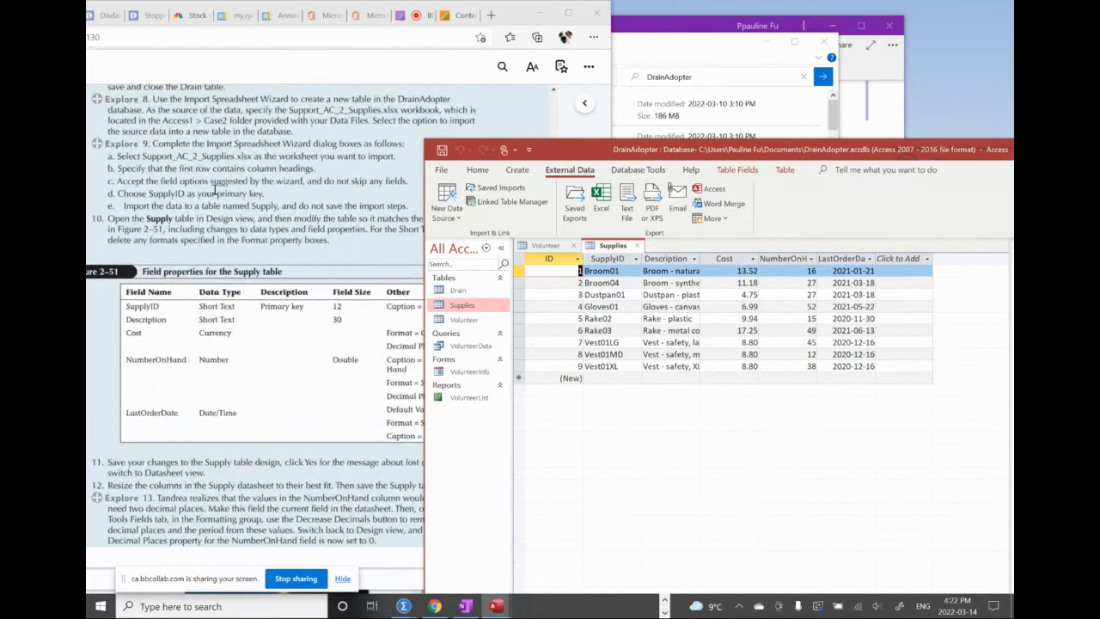
scroll(215, 191, down, 1)
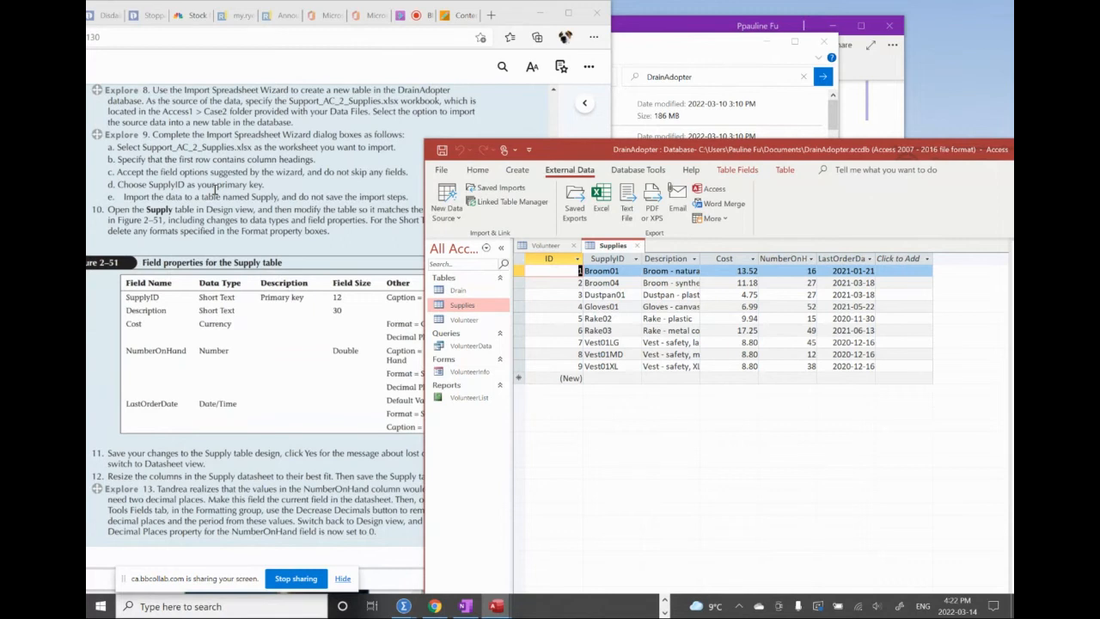
scroll(215, 191, down, 1)
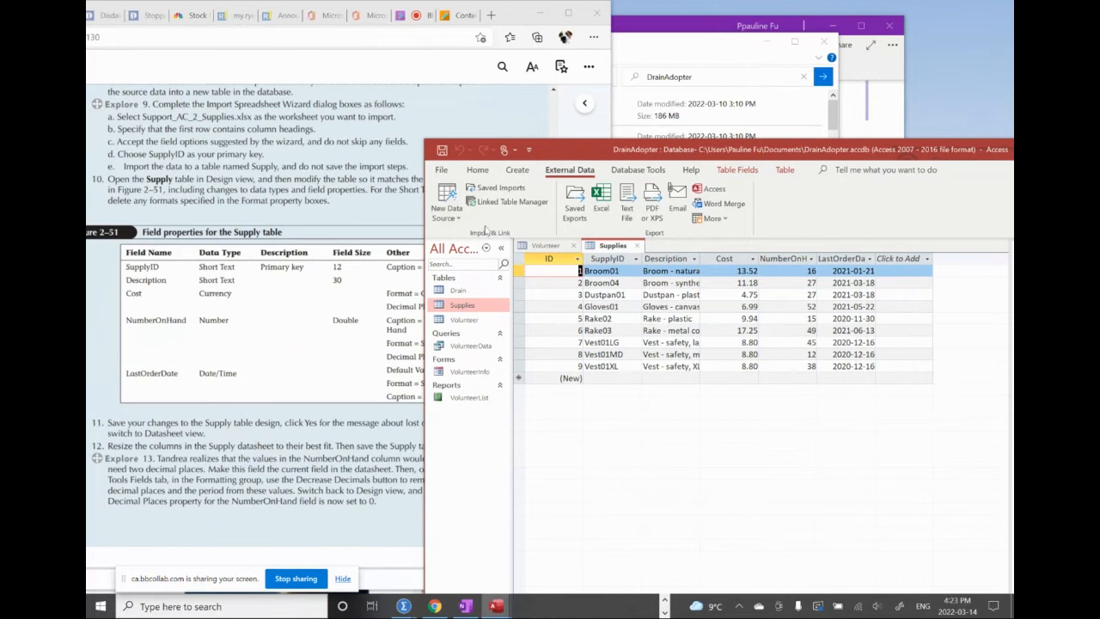
click(447, 209)
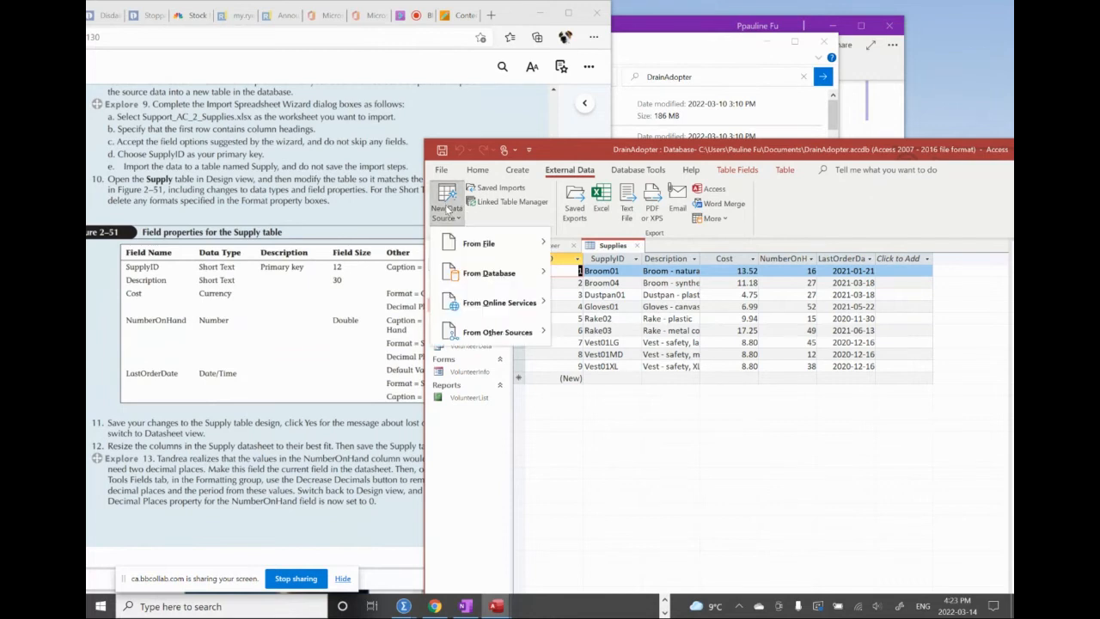
mouse_move(483, 248)
scroll(275, 196, up, 3)
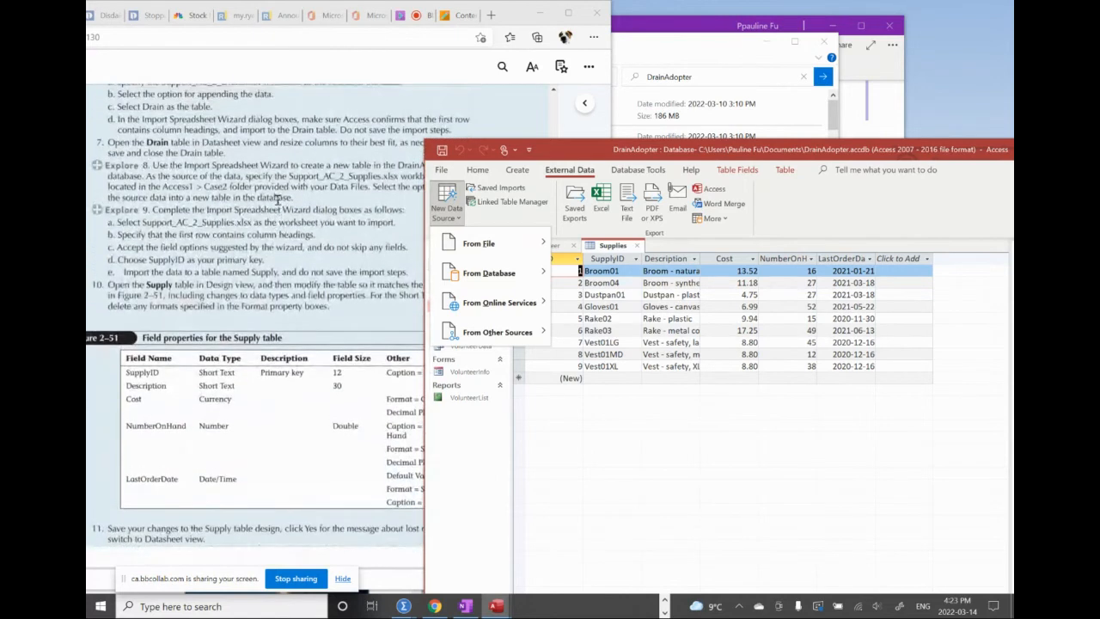
scroll(276, 200, down, 1)
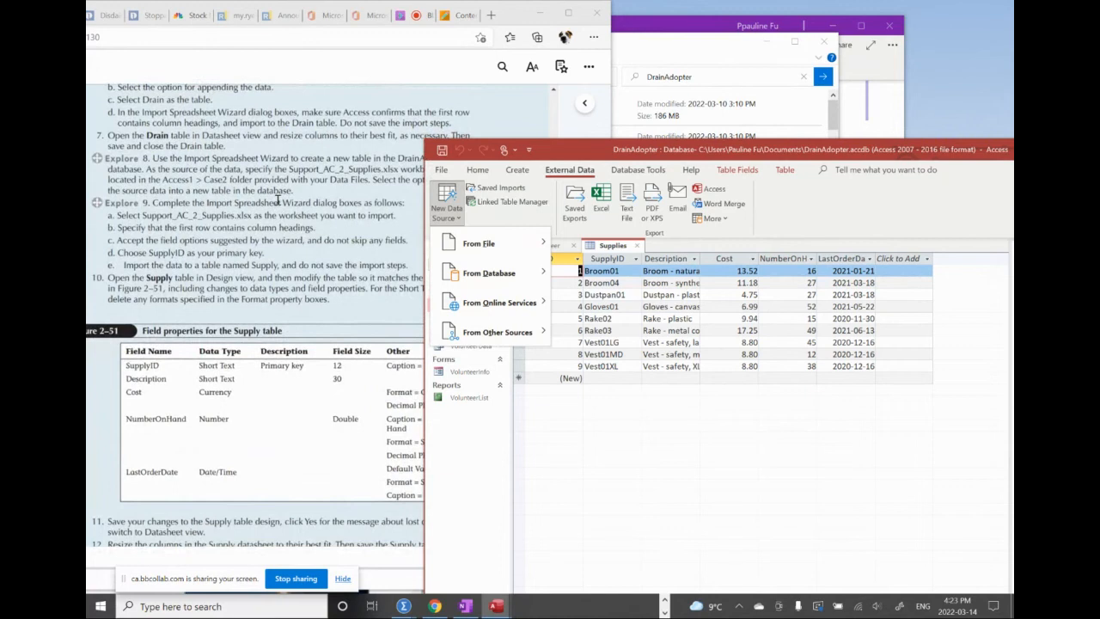
scroll(278, 200, down, 2)
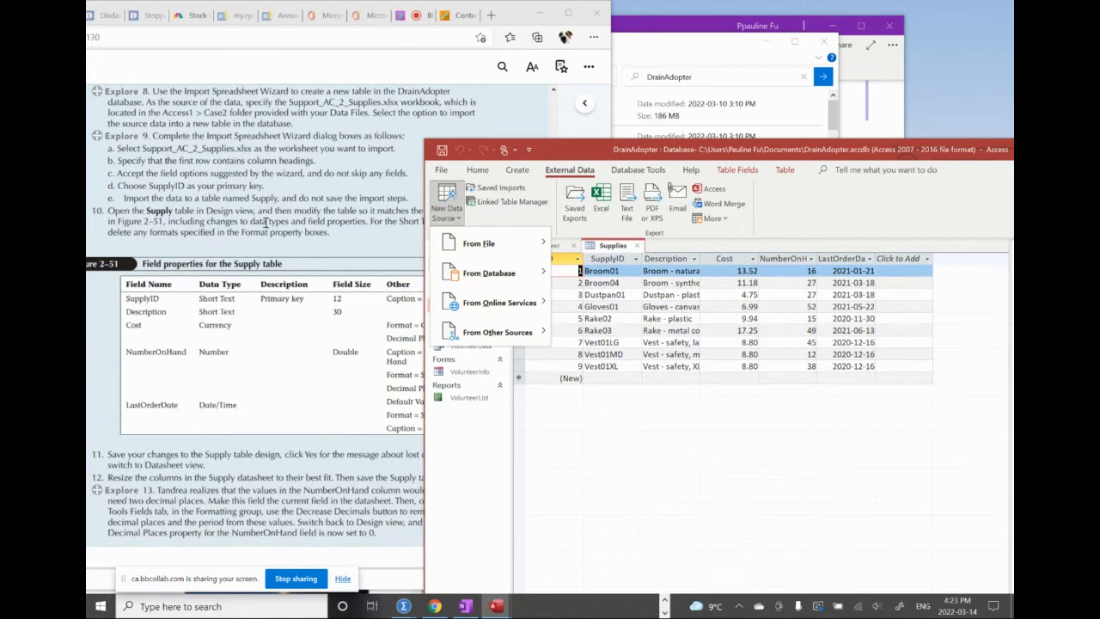
click(482, 488)
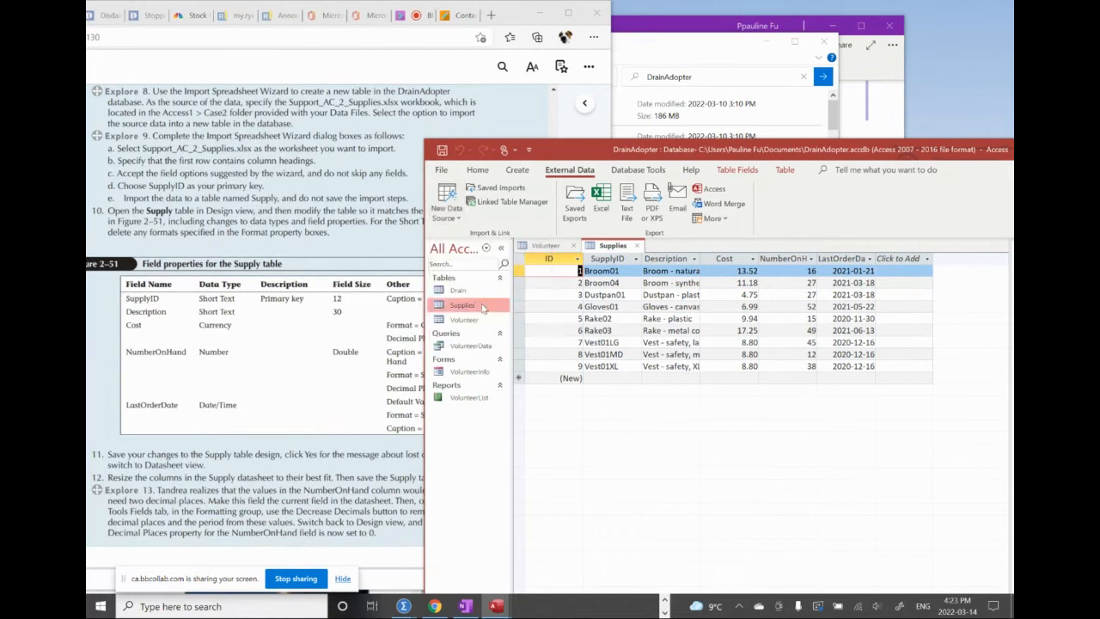
scroll(323, 290, down, 1)
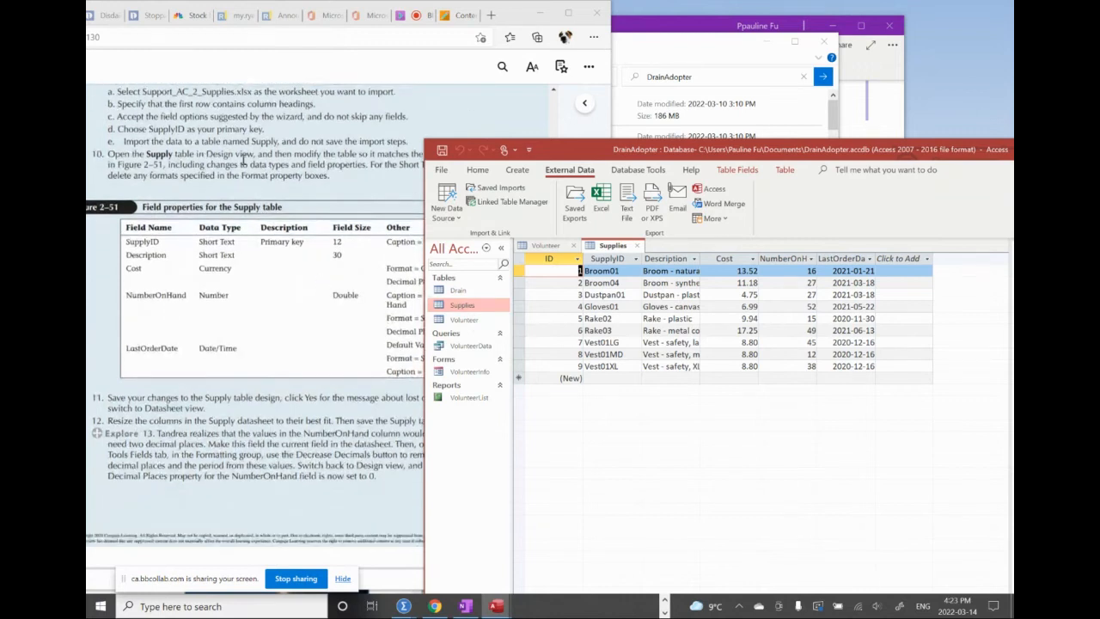
Switch the Supplies table to Design view and move the database window to uncover the textbook's field properties figure.
click(448, 310)
double_click(446, 308)
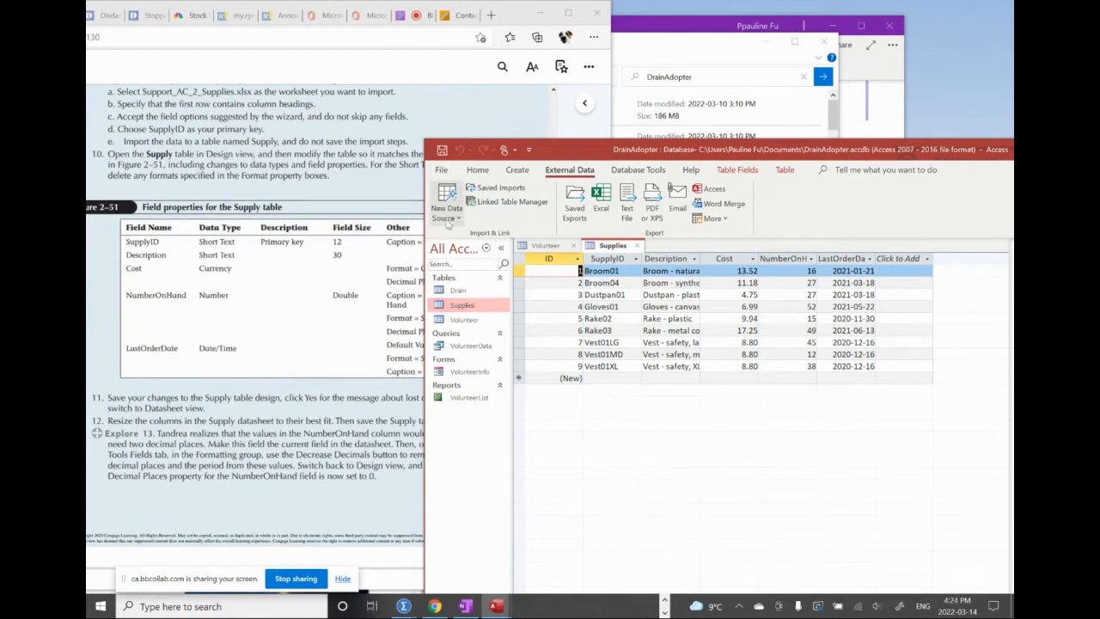
click(478, 170)
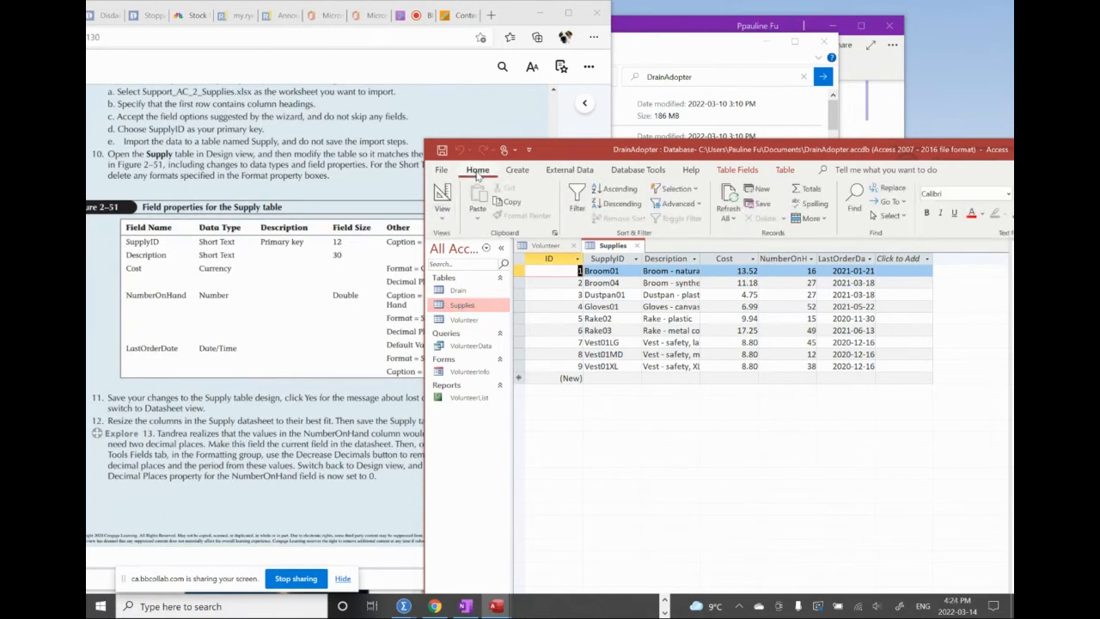
click(443, 222)
click(467, 282)
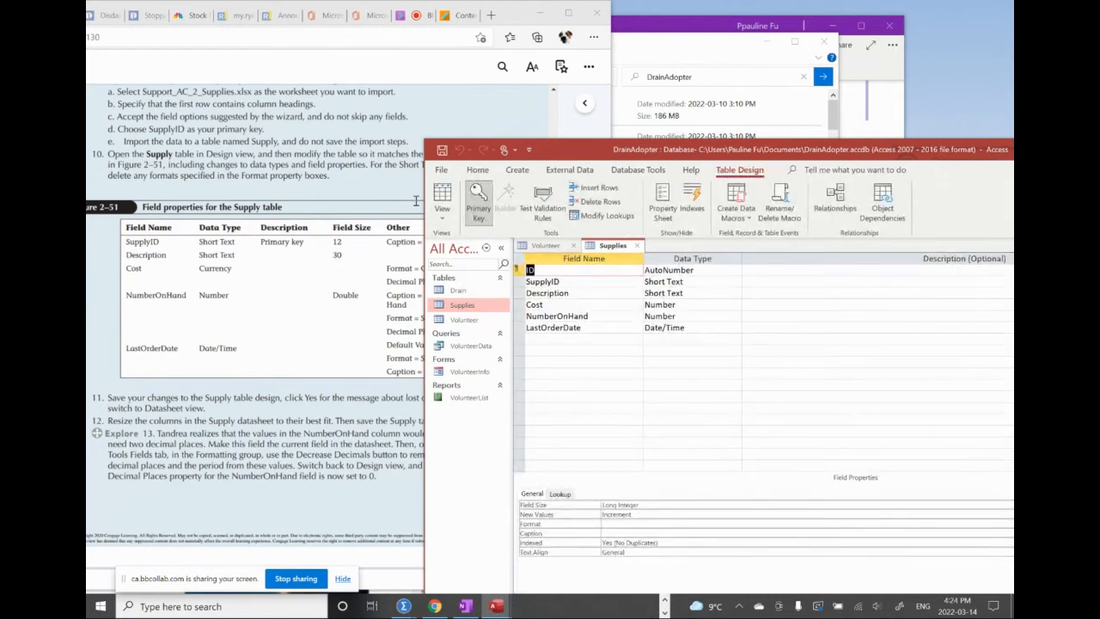
drag(574, 155, 615, 187)
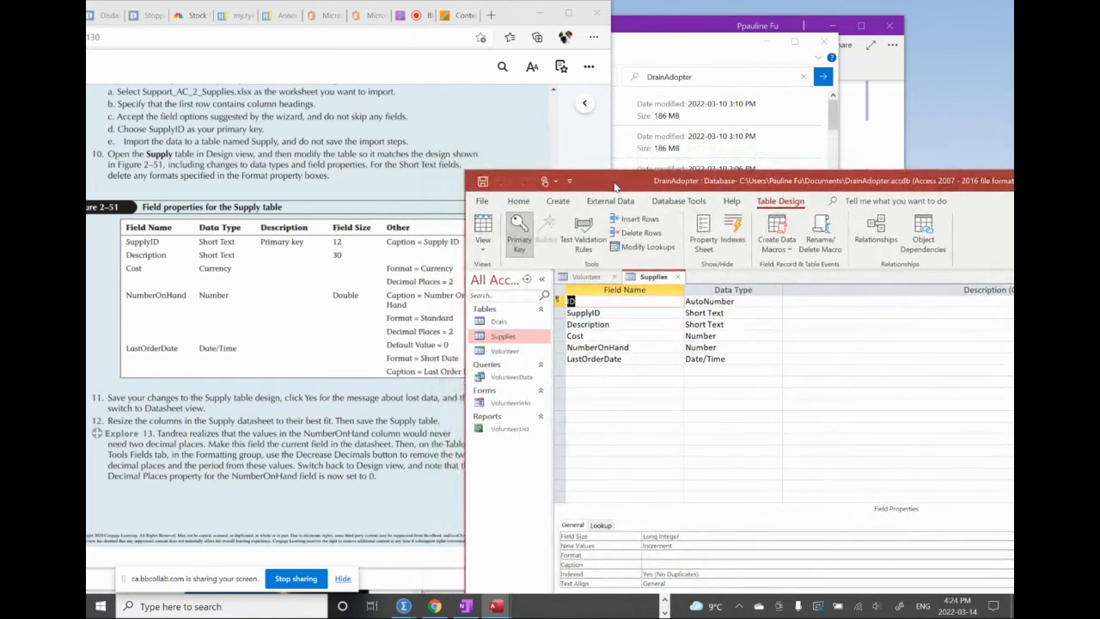
drag(615, 187, 620, 185)
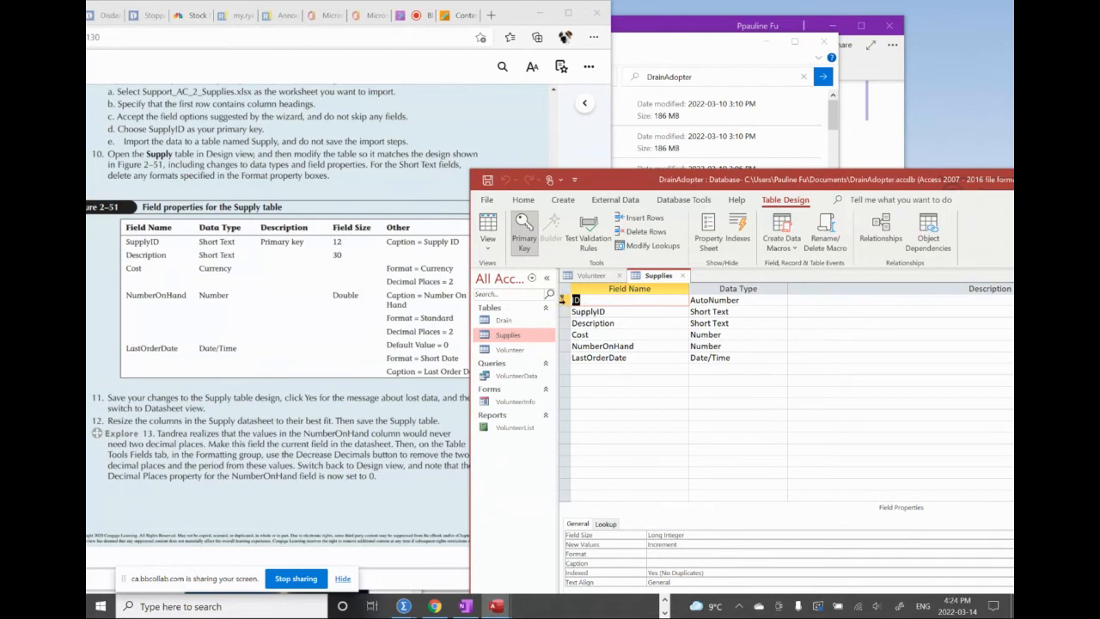
Delete the ID field from the Supplies table and make SupplyID the primary key.
right_click(563, 300)
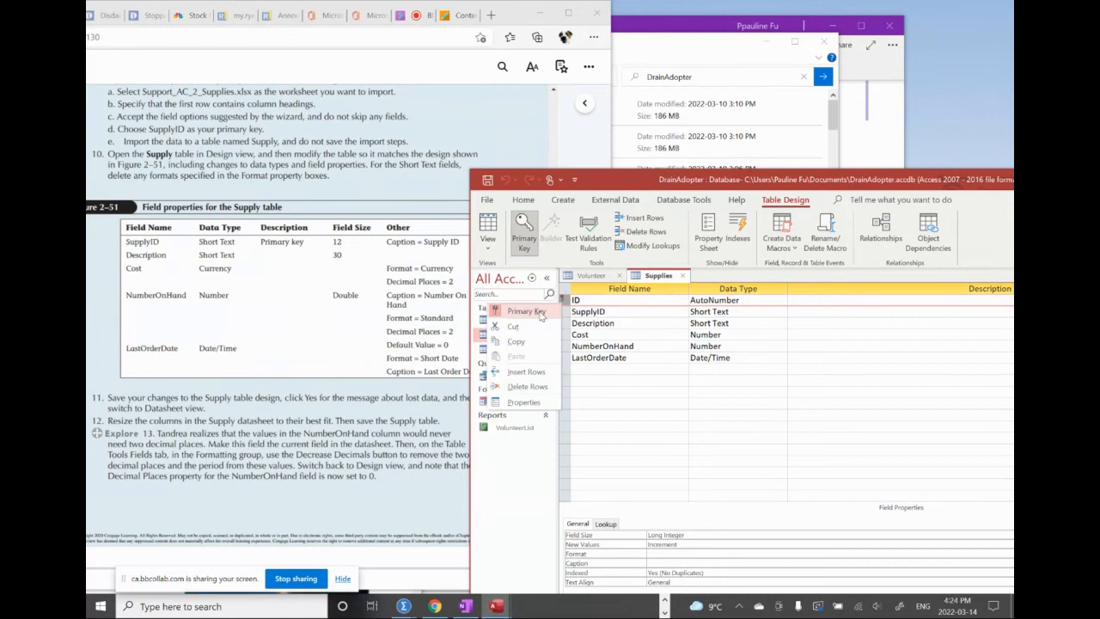
click(541, 390)
click(537, 340)
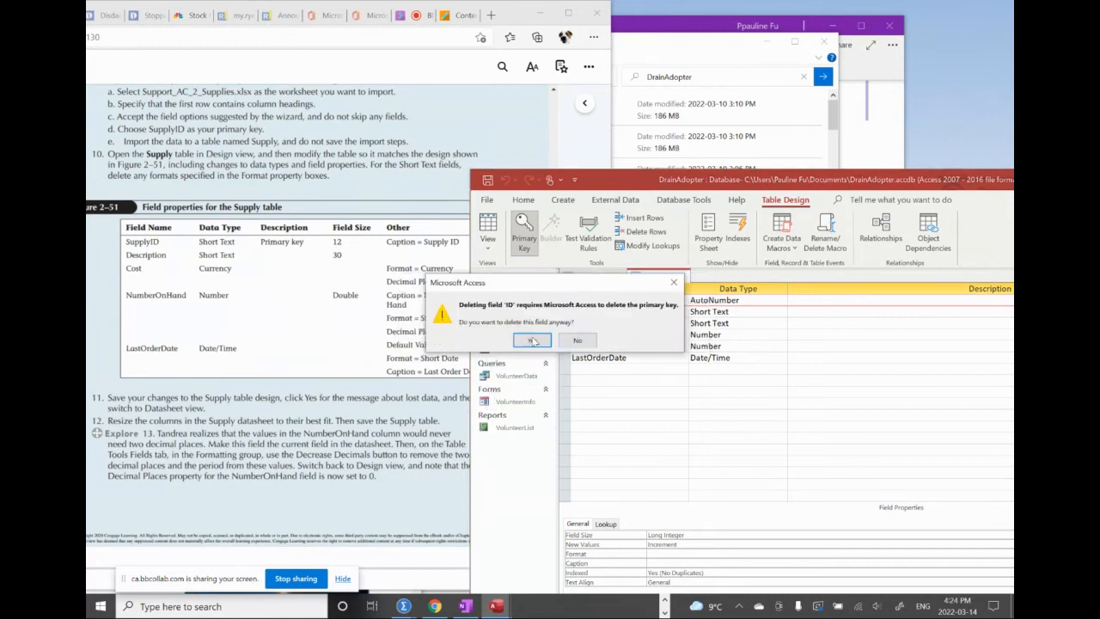
click(532, 341)
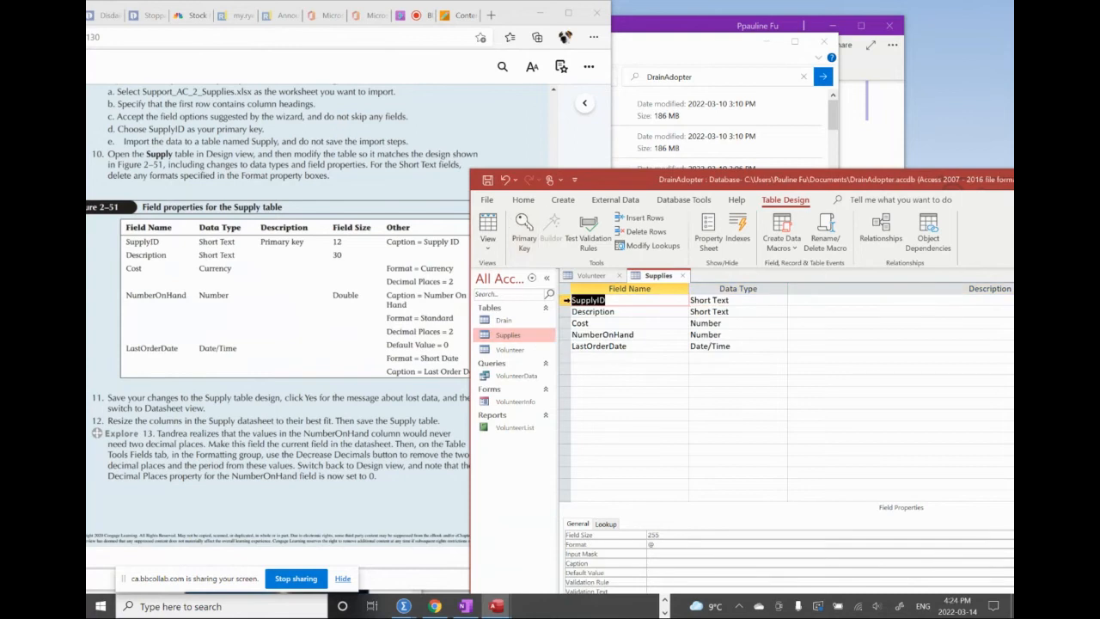
click(525, 230)
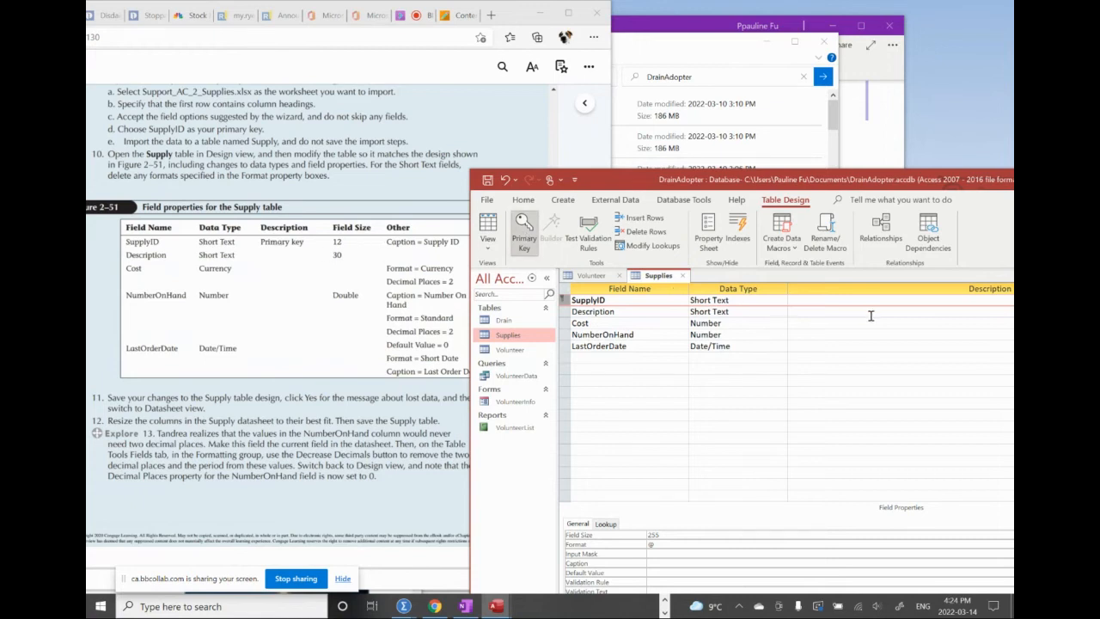
Give the SupplyID field the description "Primary key", a field size of 12 and the caption "Supply ID".
click(842, 302)
text(P)
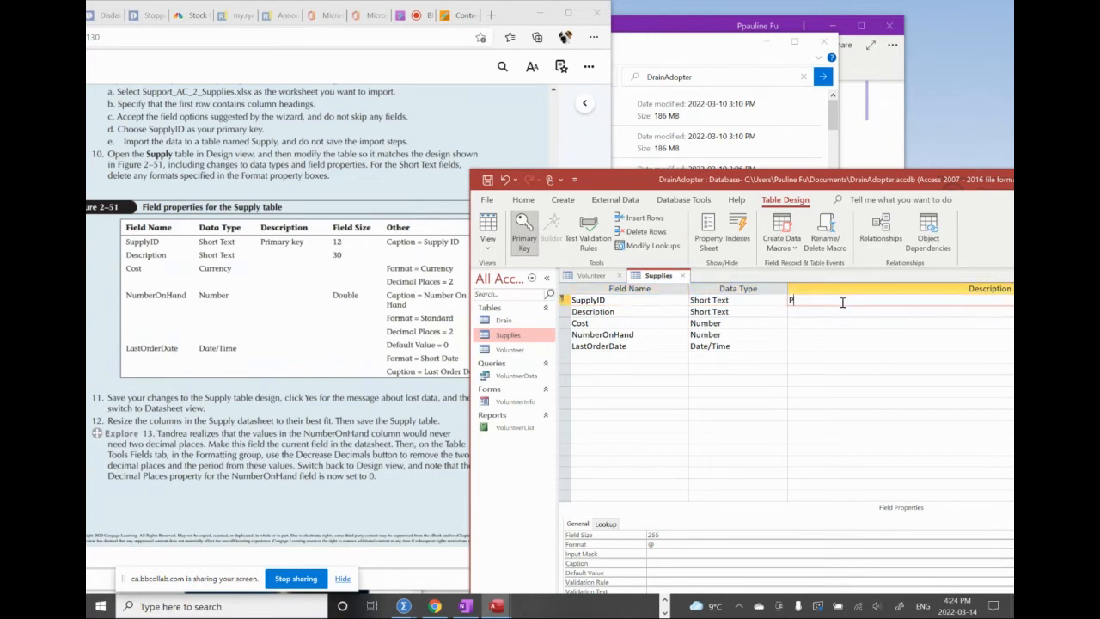
text(rimary key)
click(675, 534)
drag(672, 534, 615, 536)
text(12)
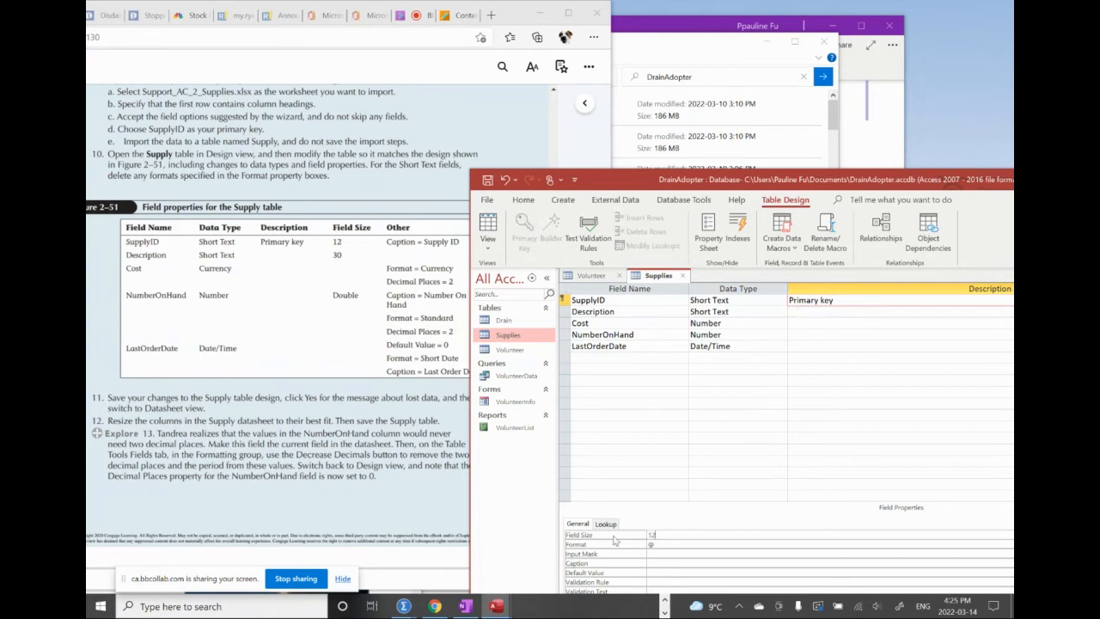
click(656, 562)
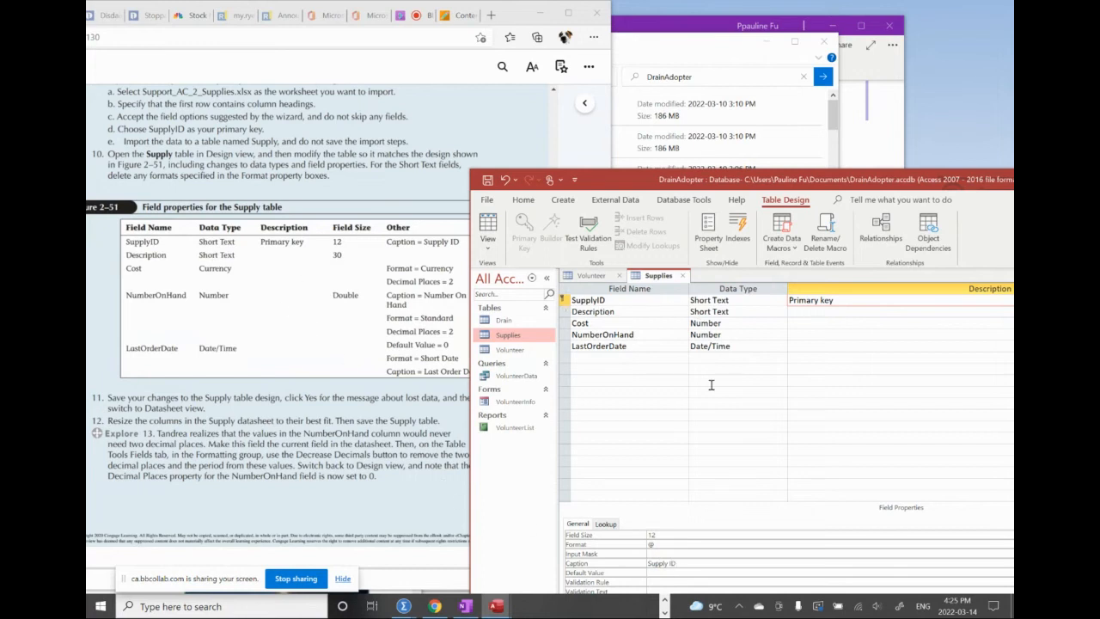
Set the Description field's size to 30.
click(581, 313)
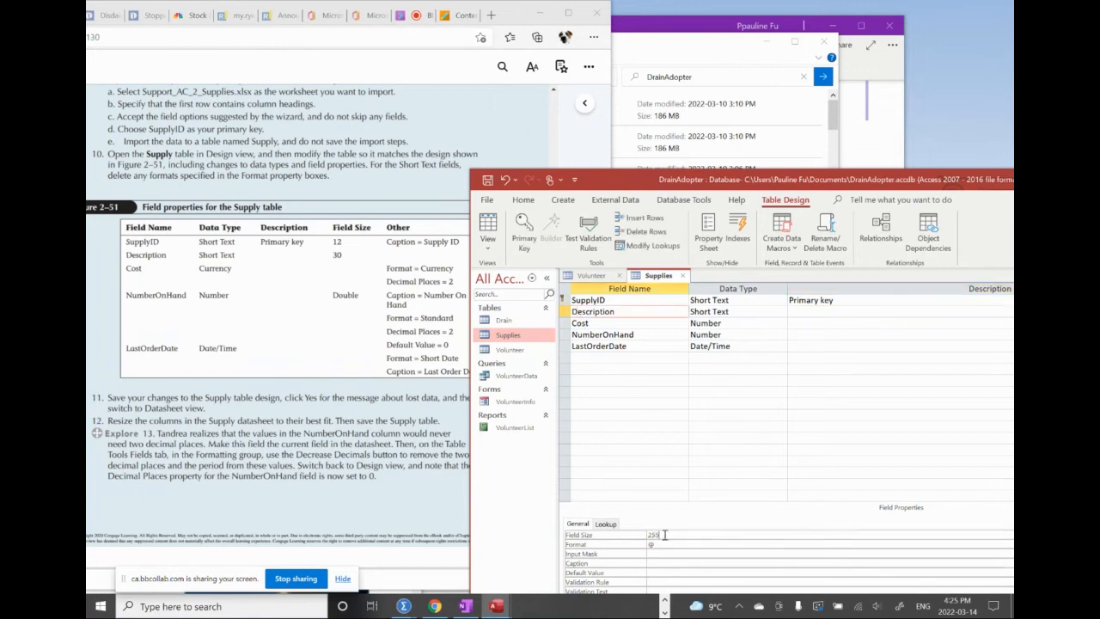
drag(664, 534, 593, 529)
text(30)
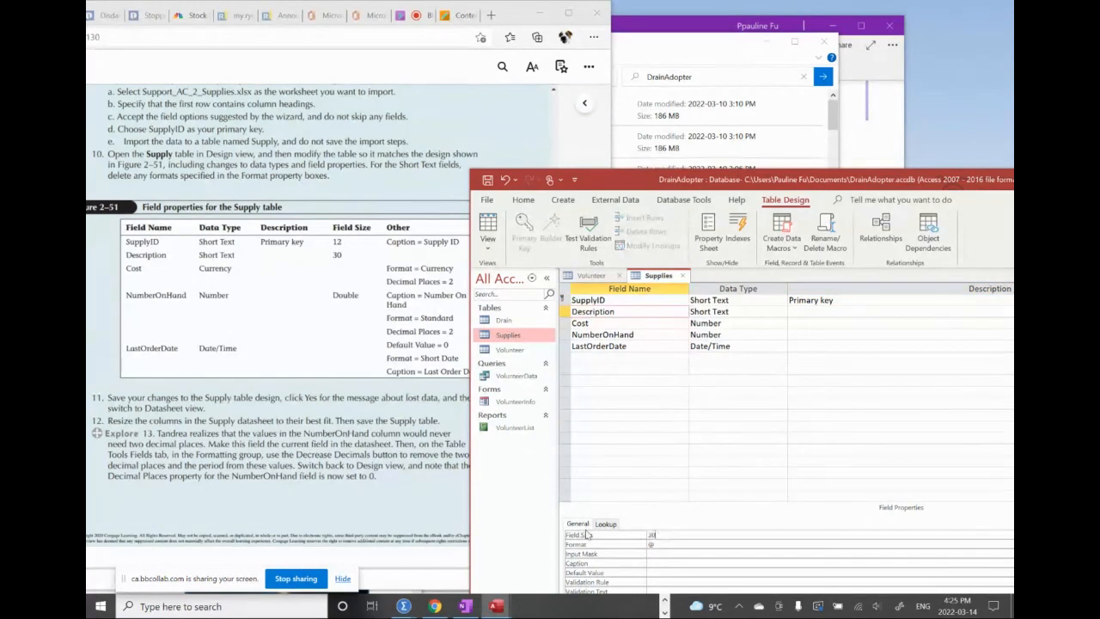
Change the Cost field's data type to Currency and set its format to Currency.
click(581, 323)
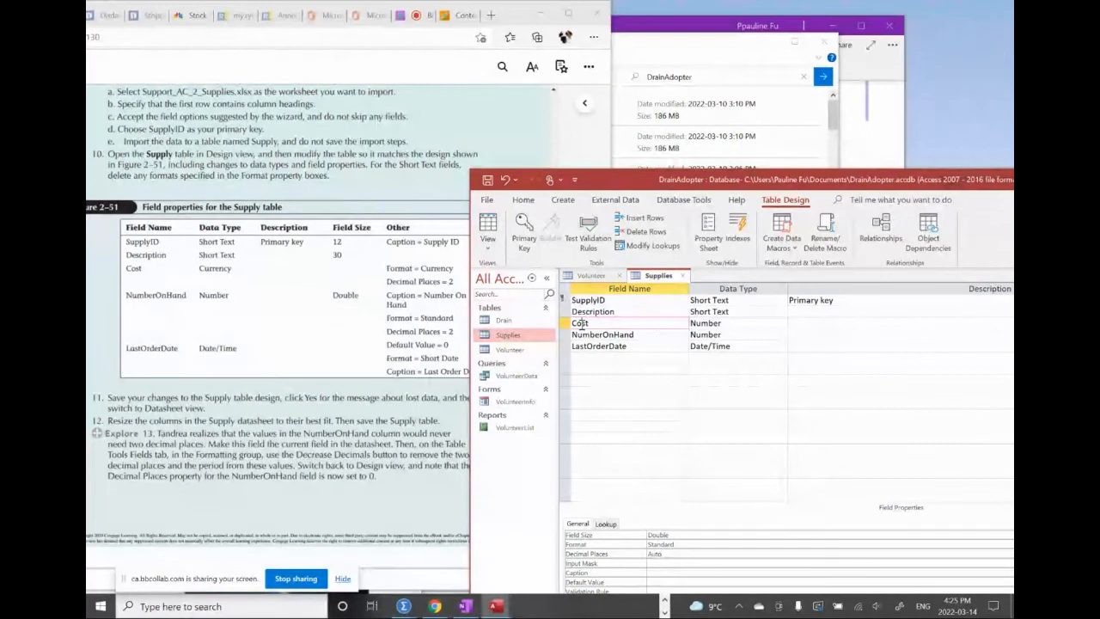
click(735, 326)
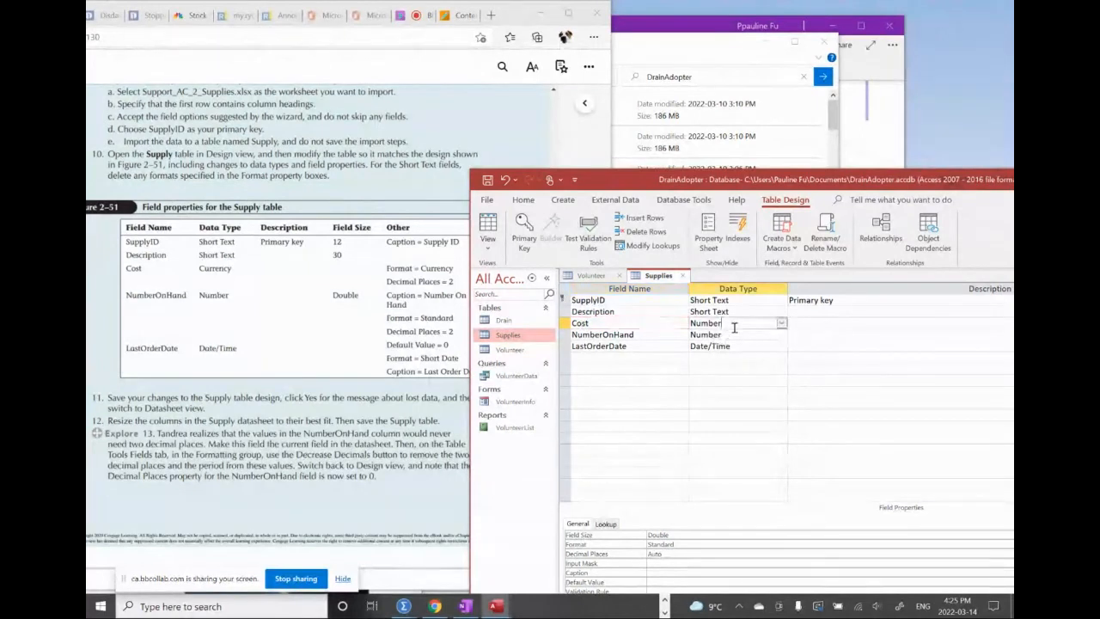
click(781, 323)
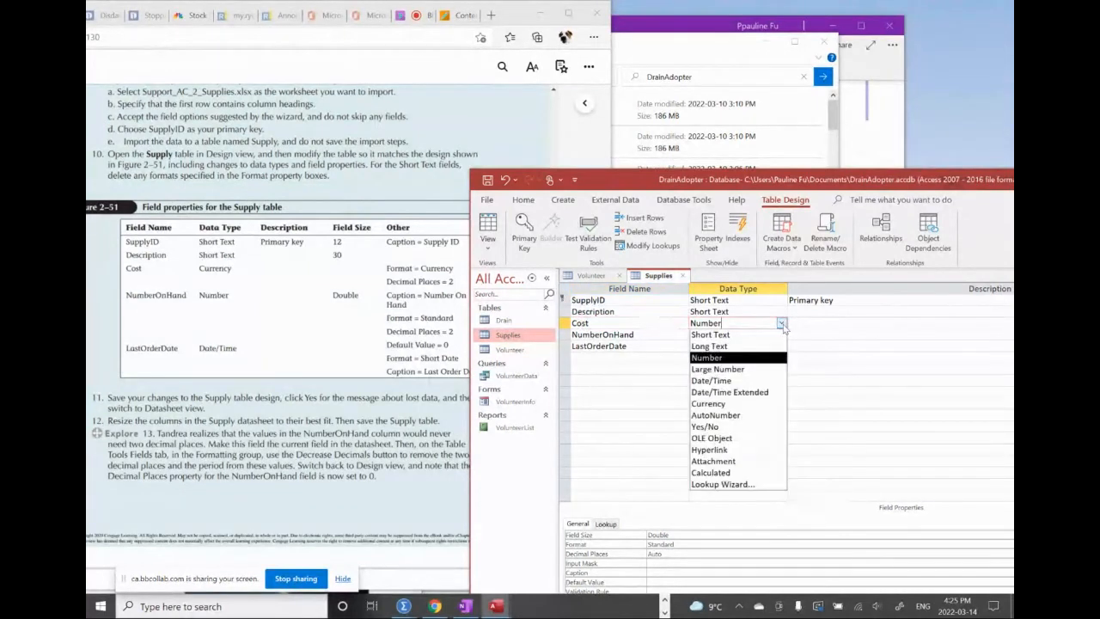
click(722, 404)
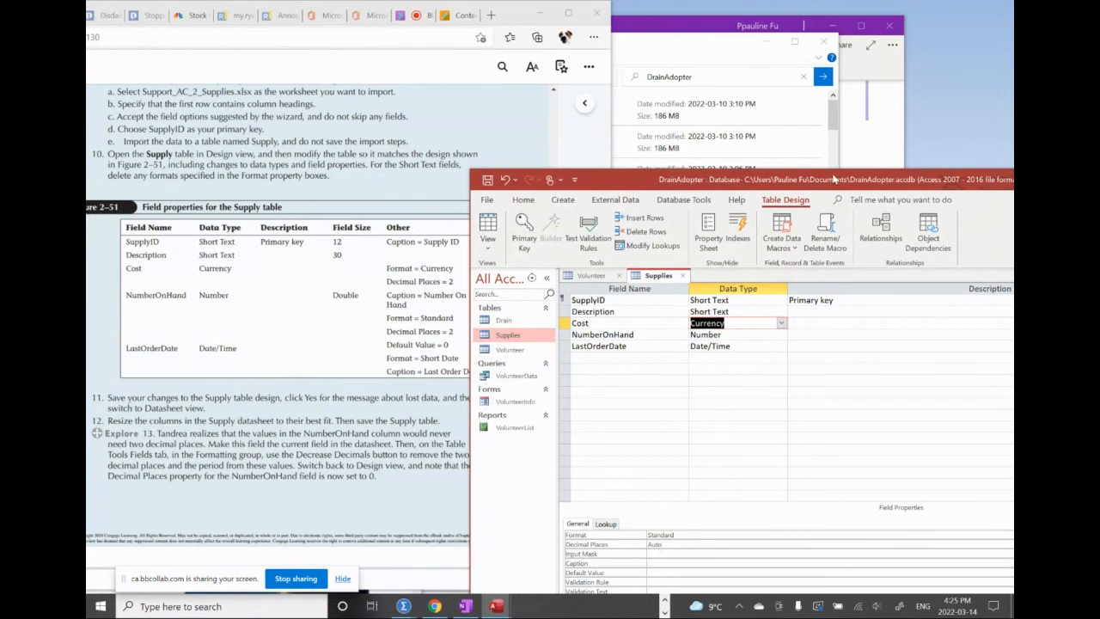
drag(834, 179, 674, 116)
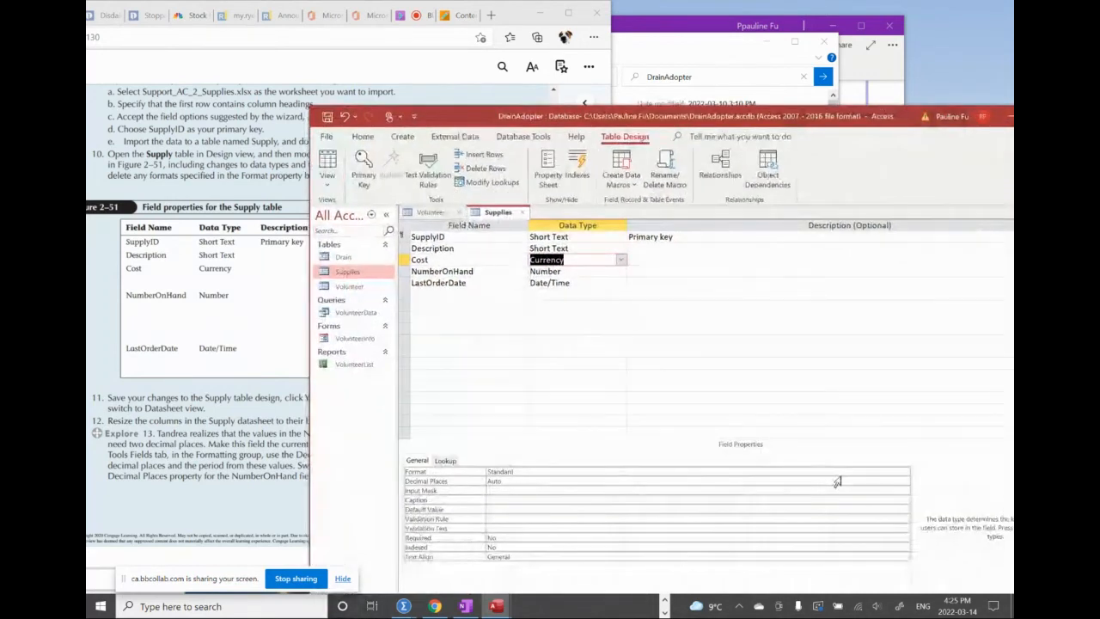
click(806, 471)
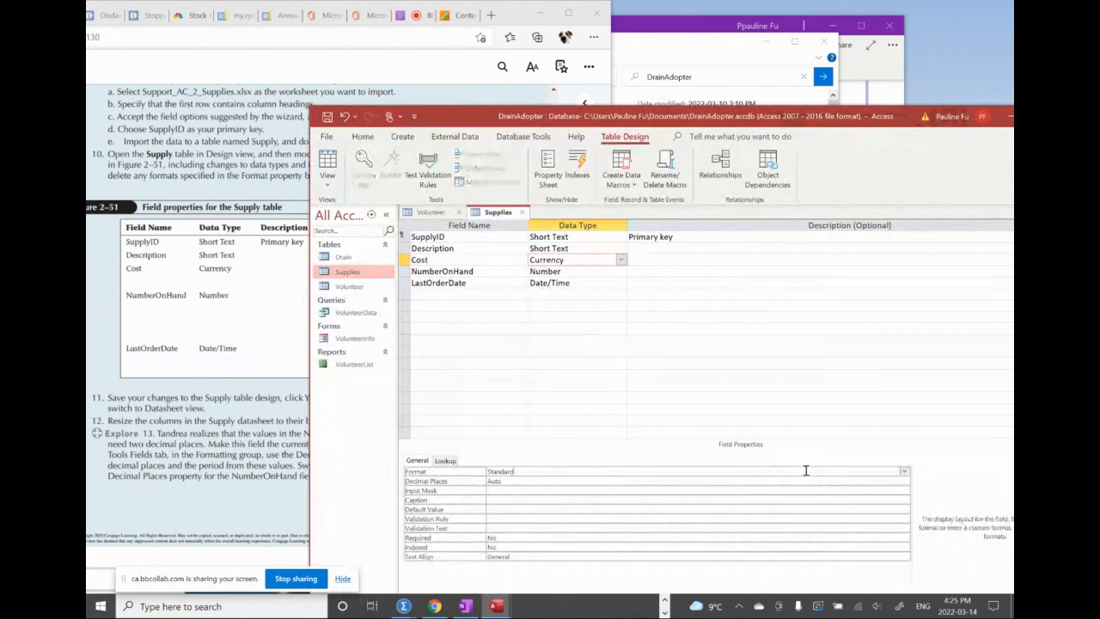
click(903, 473)
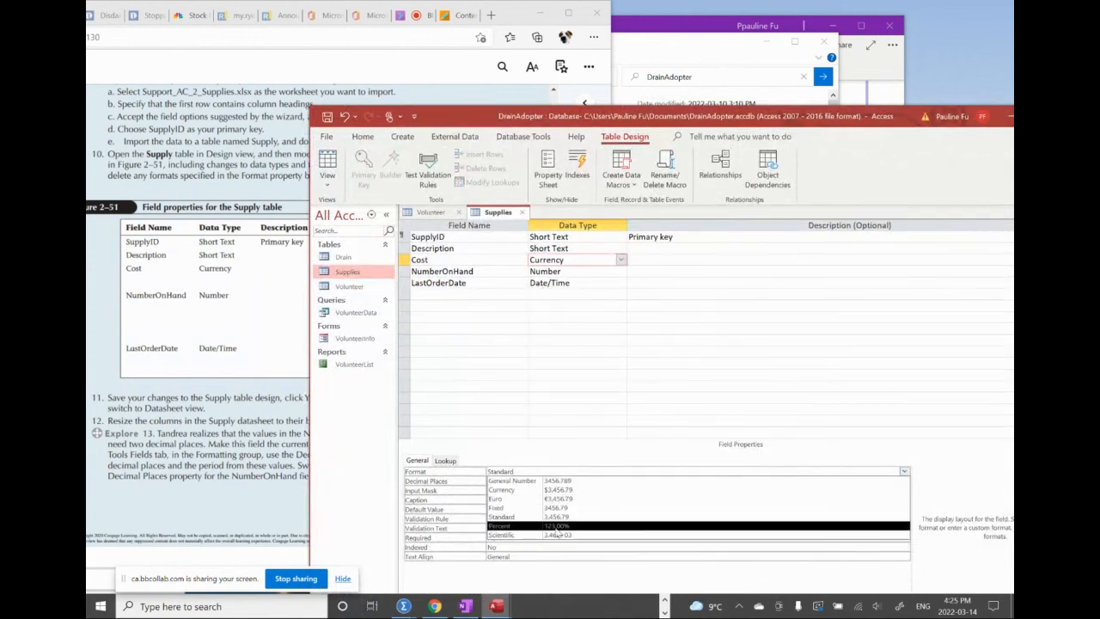
click(516, 491)
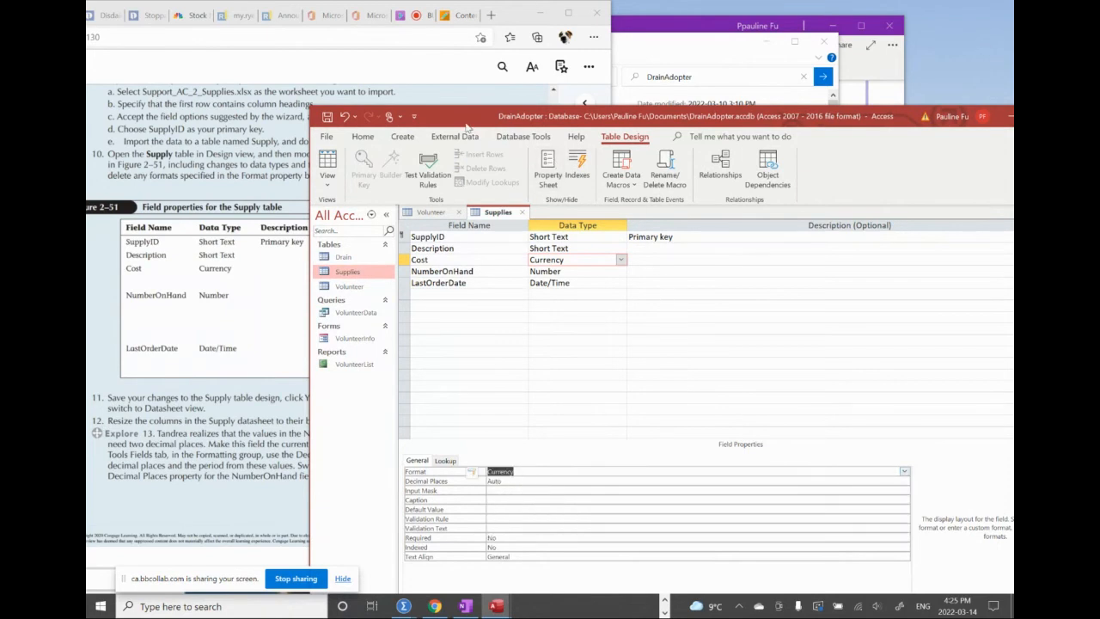
Check the textbook's Cost field properties and set the Cost field's decimal places to 2.
drag(465, 125, 633, 104)
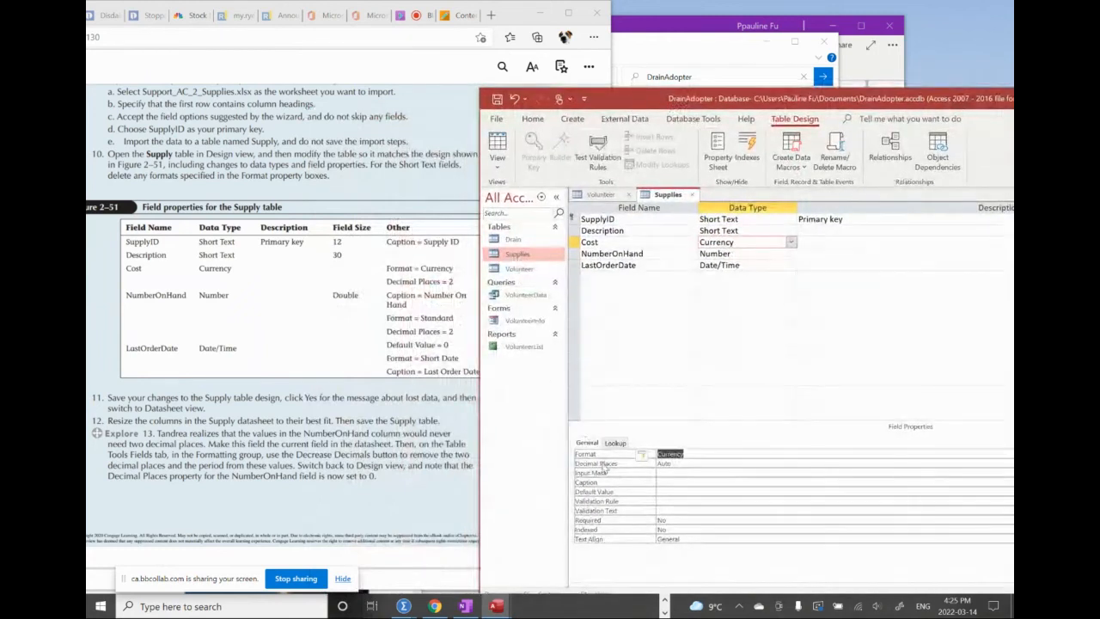
click(680, 465)
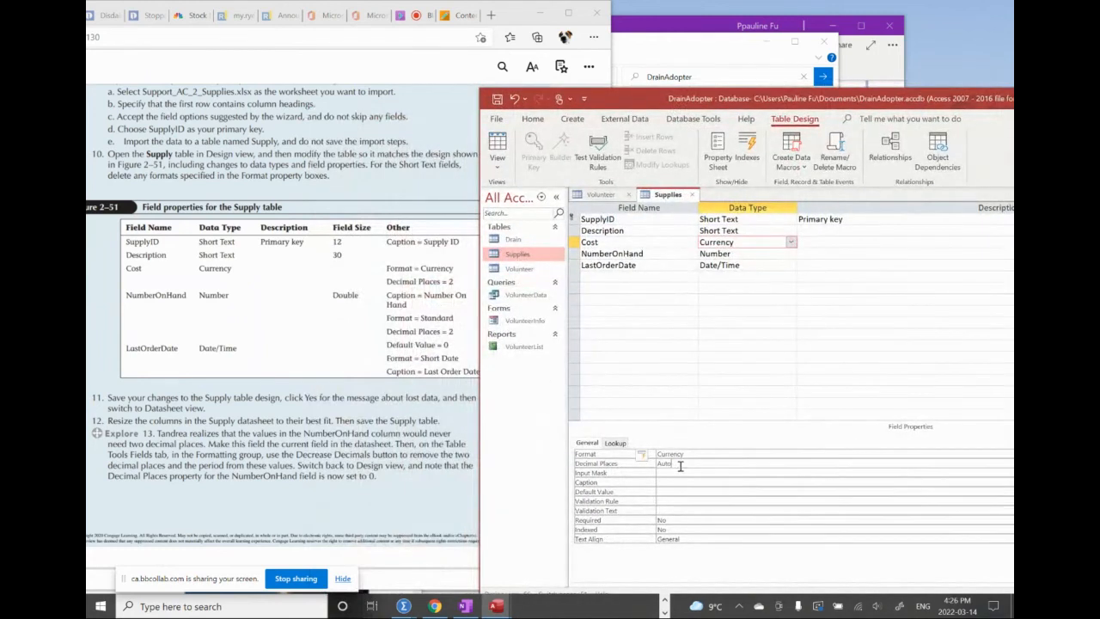
drag(660, 103, 426, 66)
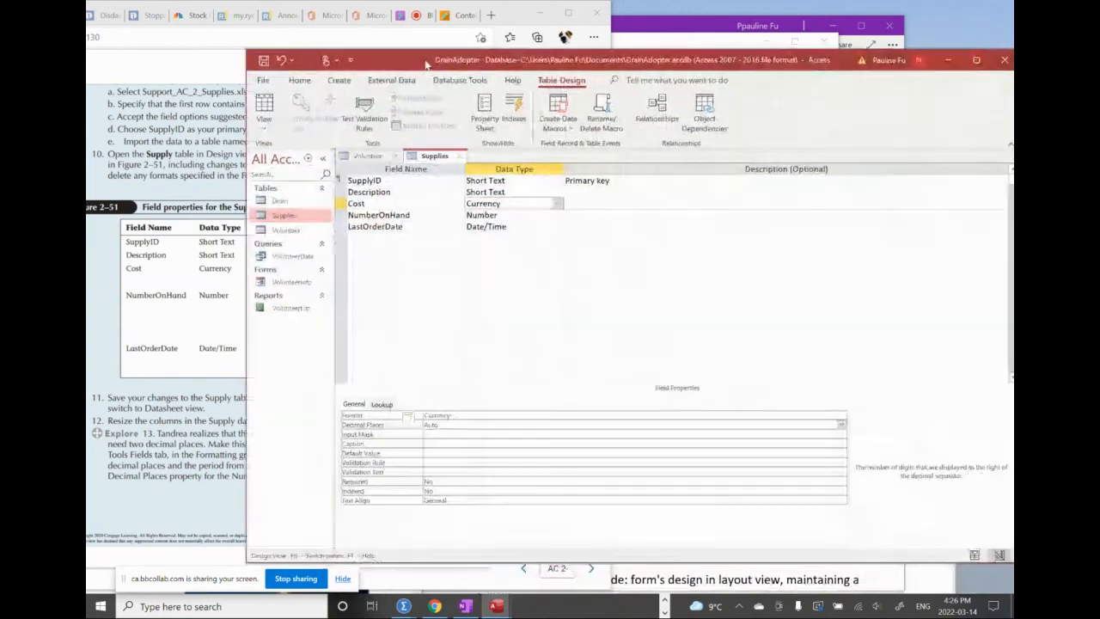
click(840, 426)
click(513, 465)
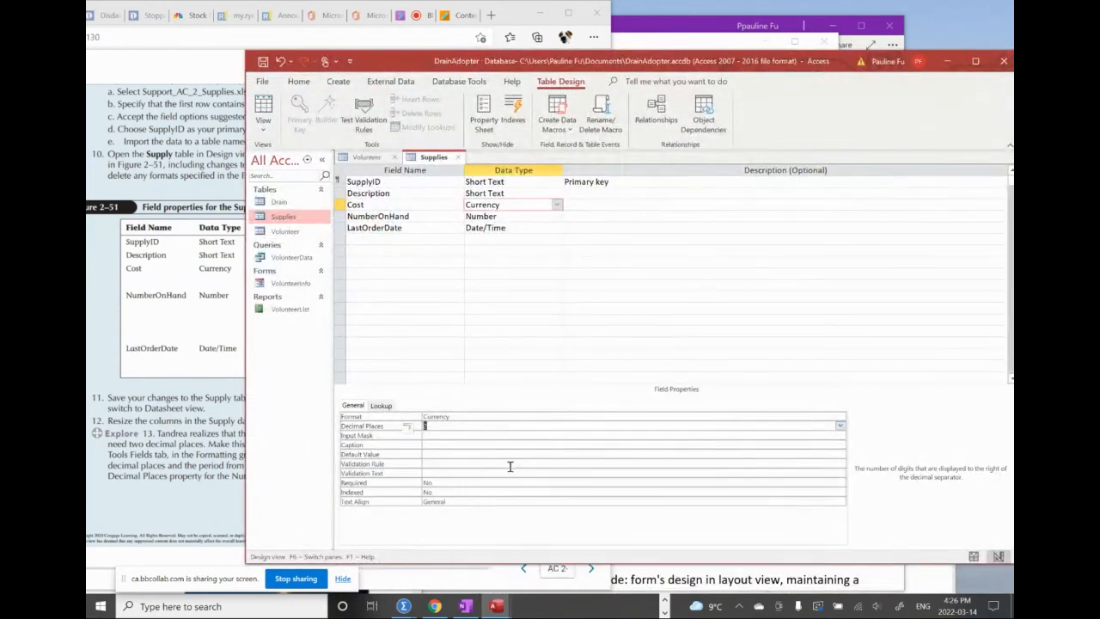
Give the NumberOnHand field the caption "Number On Hand", following the textbook's Figure 2-51.
drag(373, 66, 646, 81)
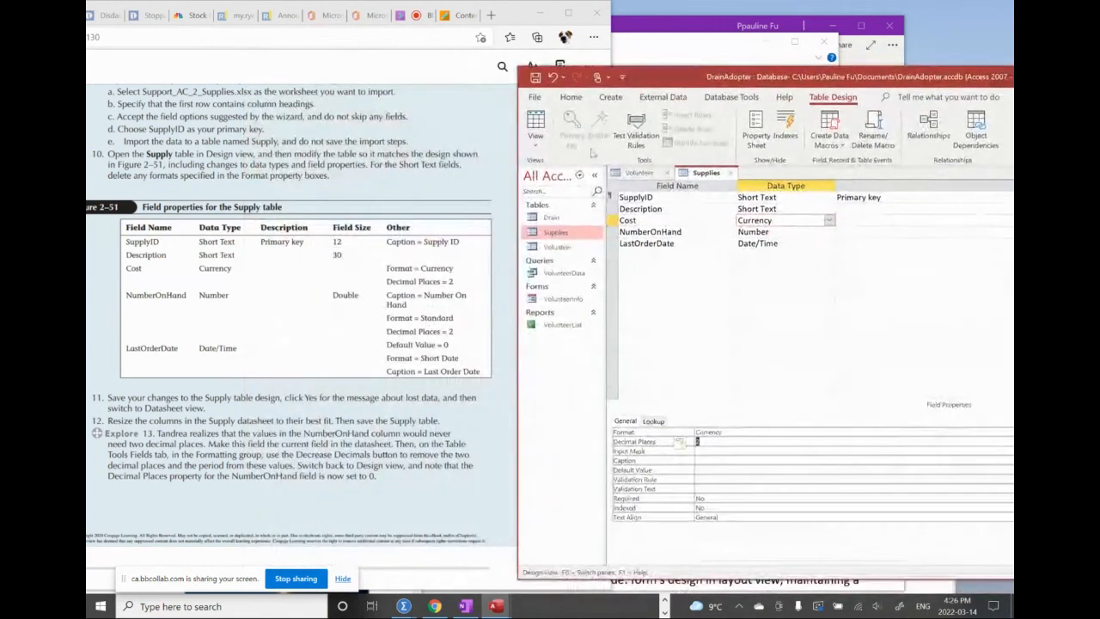
click(639, 234)
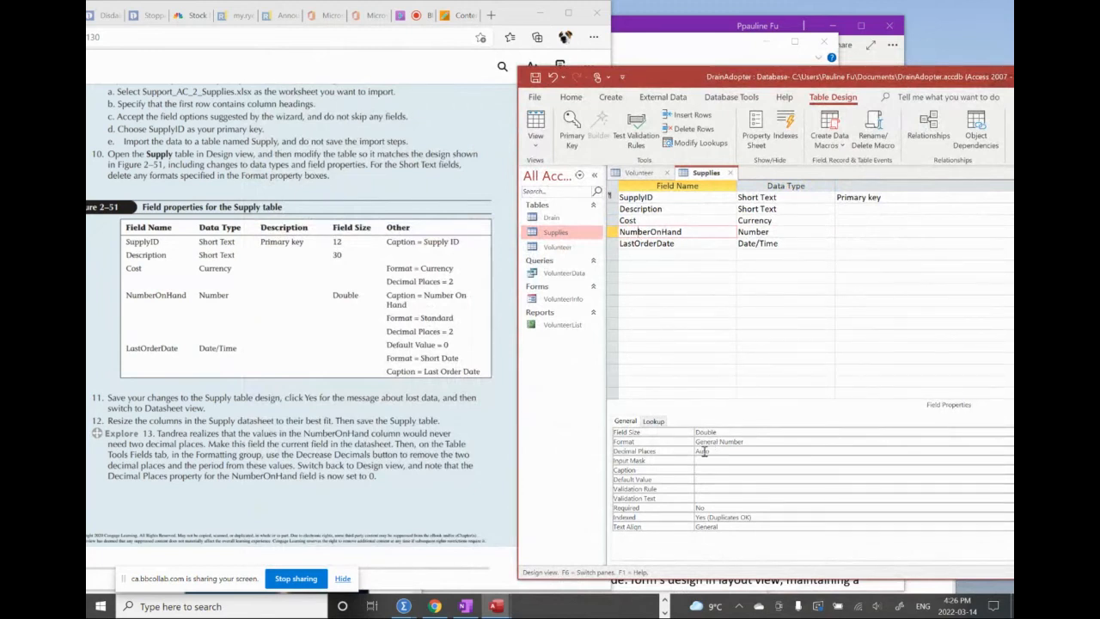
click(750, 432)
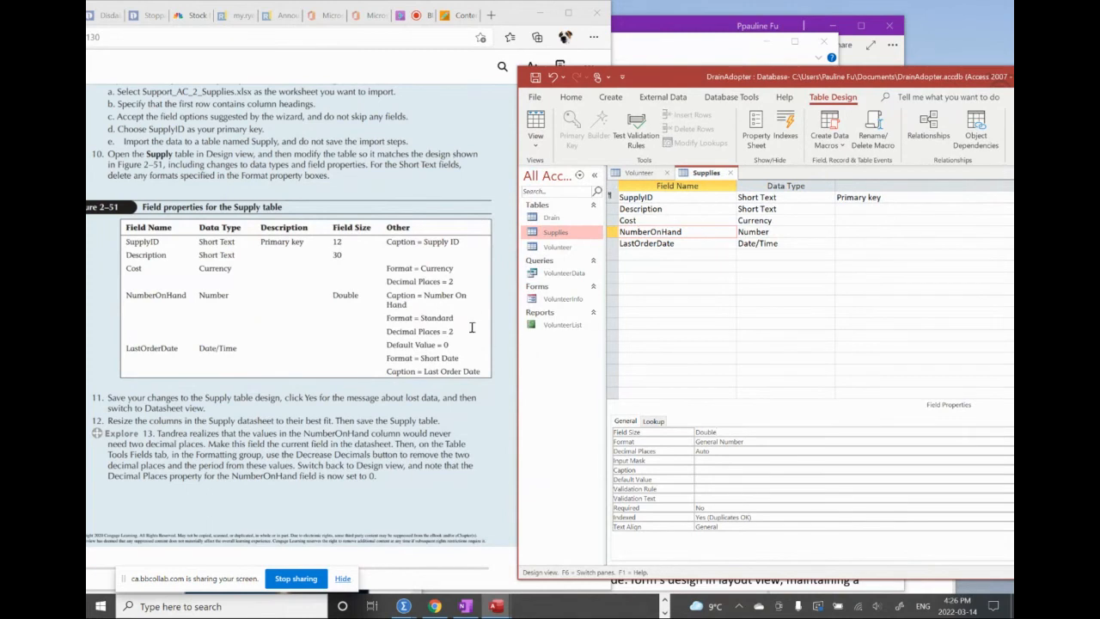
click(708, 467)
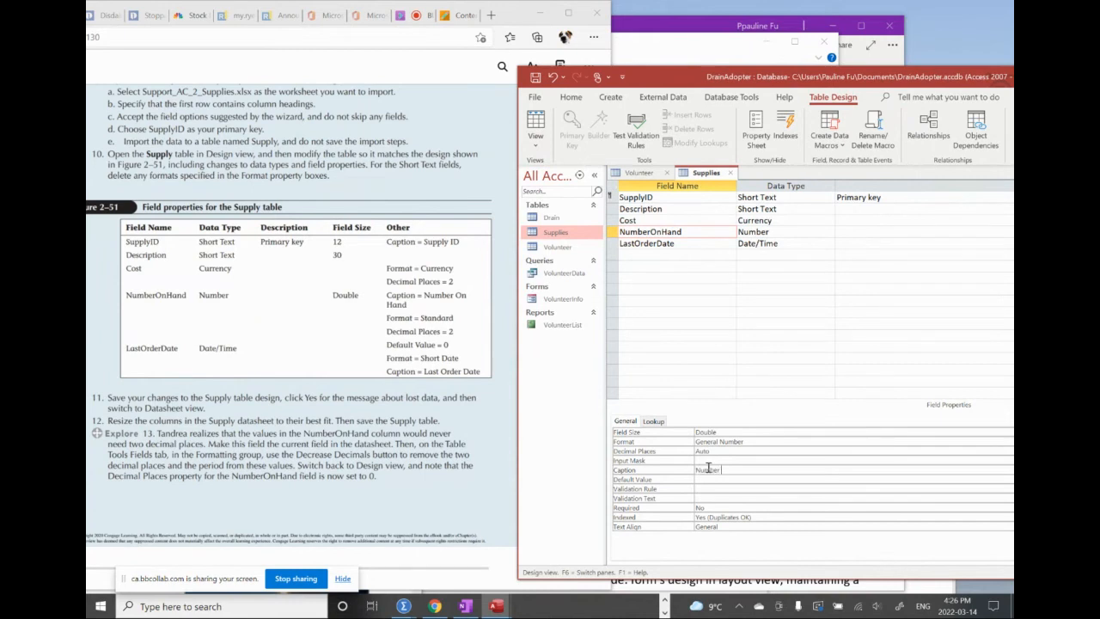
text(Number On Hand)
Set the NumberOnHand field's format to Standard.
click(759, 443)
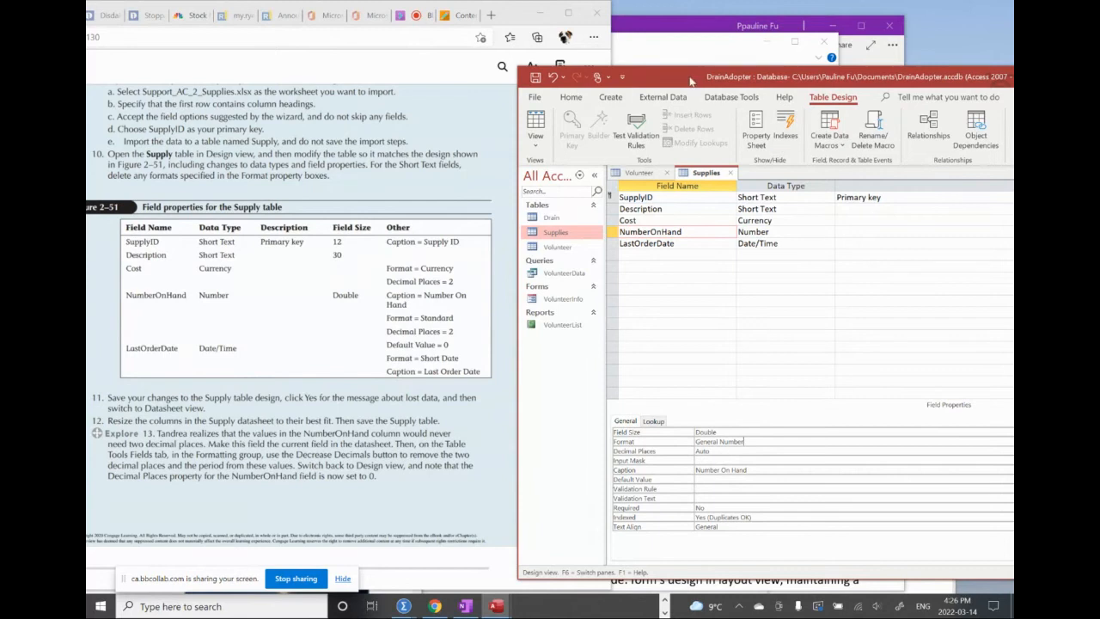
drag(693, 79, 490, 57)
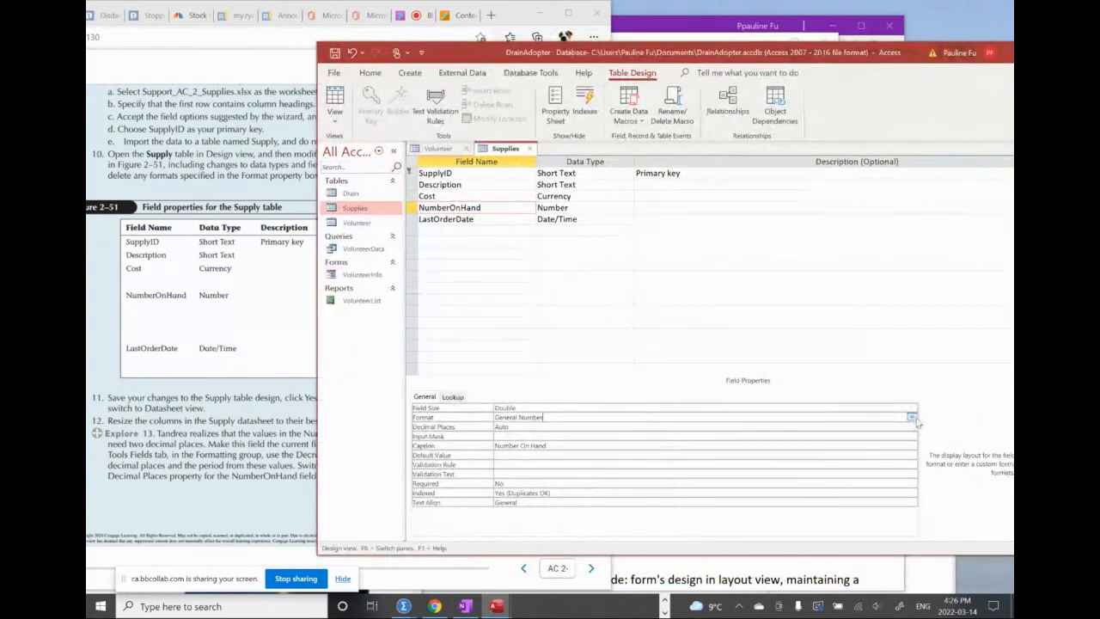
click(912, 416)
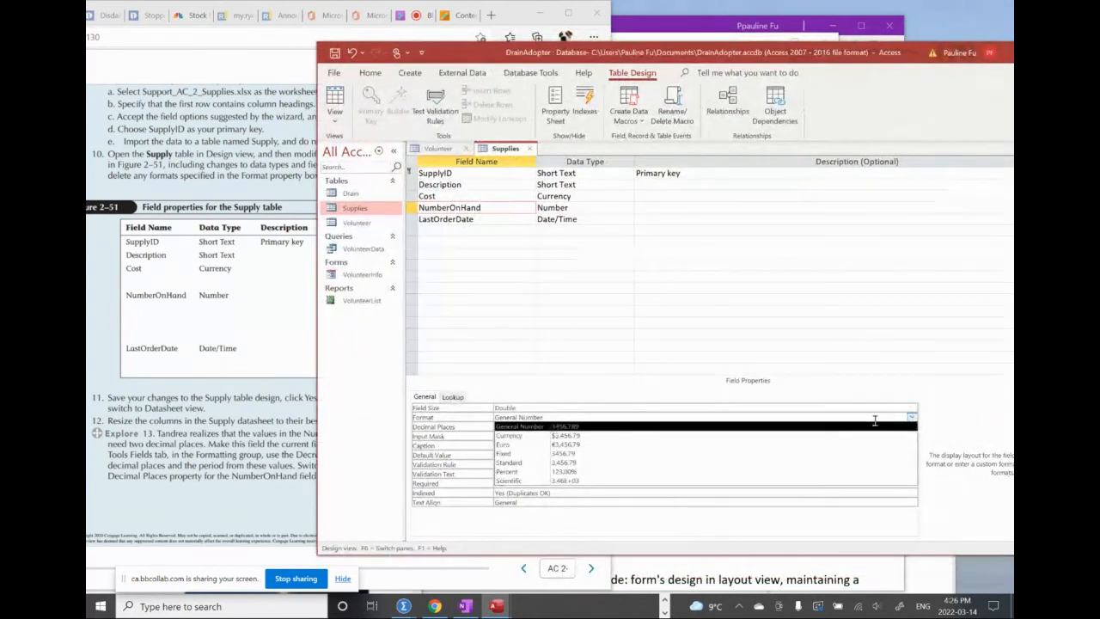
click(694, 463)
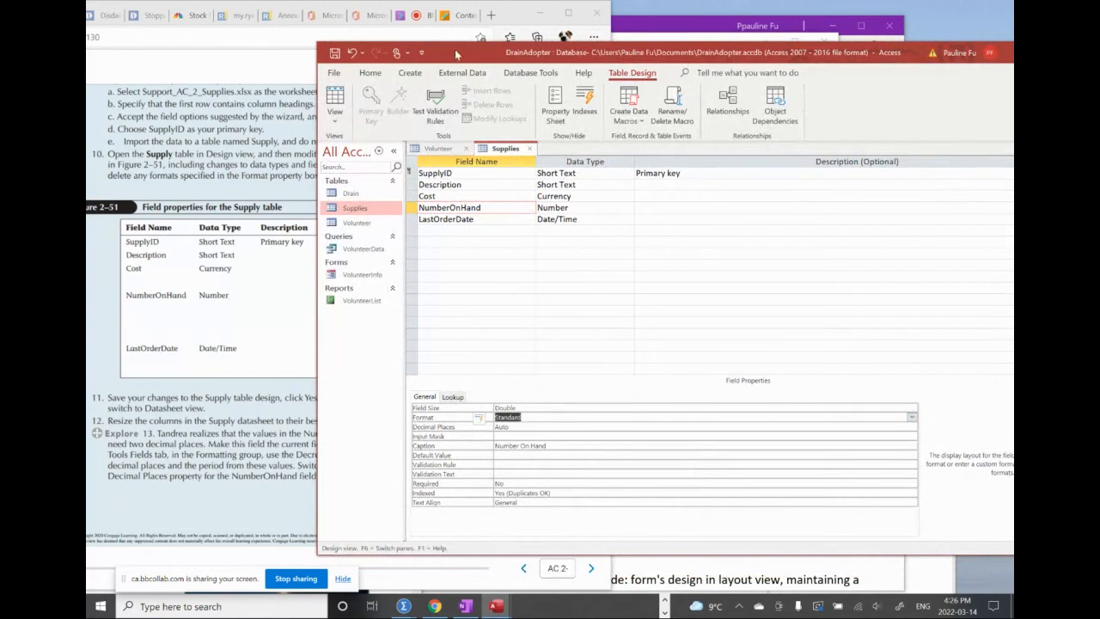
Set the NumberOnHand field's decimal places to 2 and its default value to 0.
drag(456, 63, 619, 95)
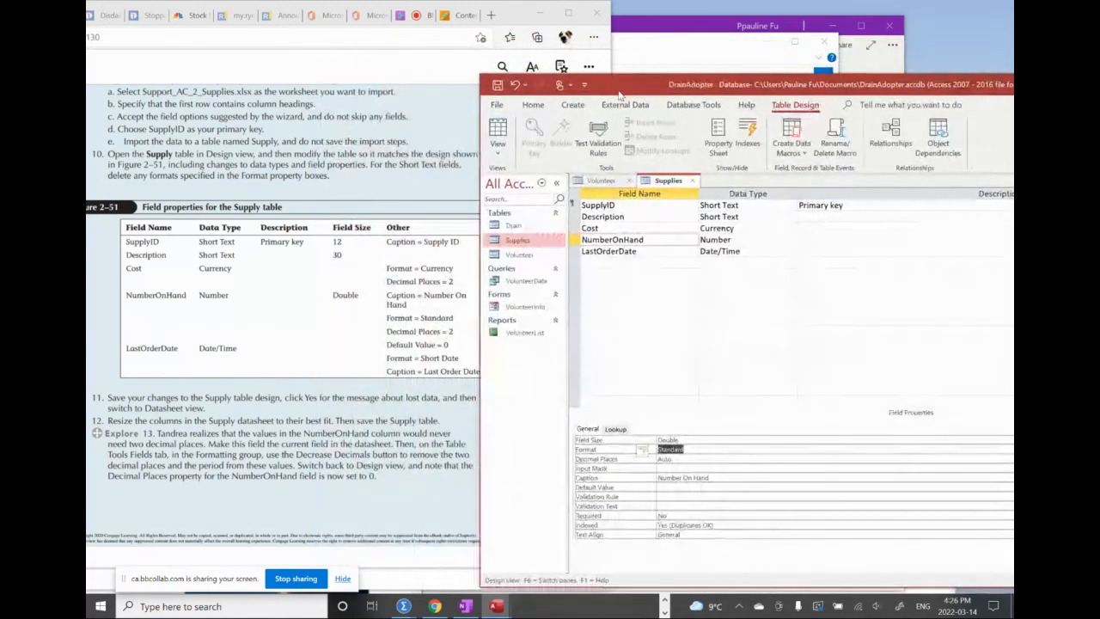
click(688, 459)
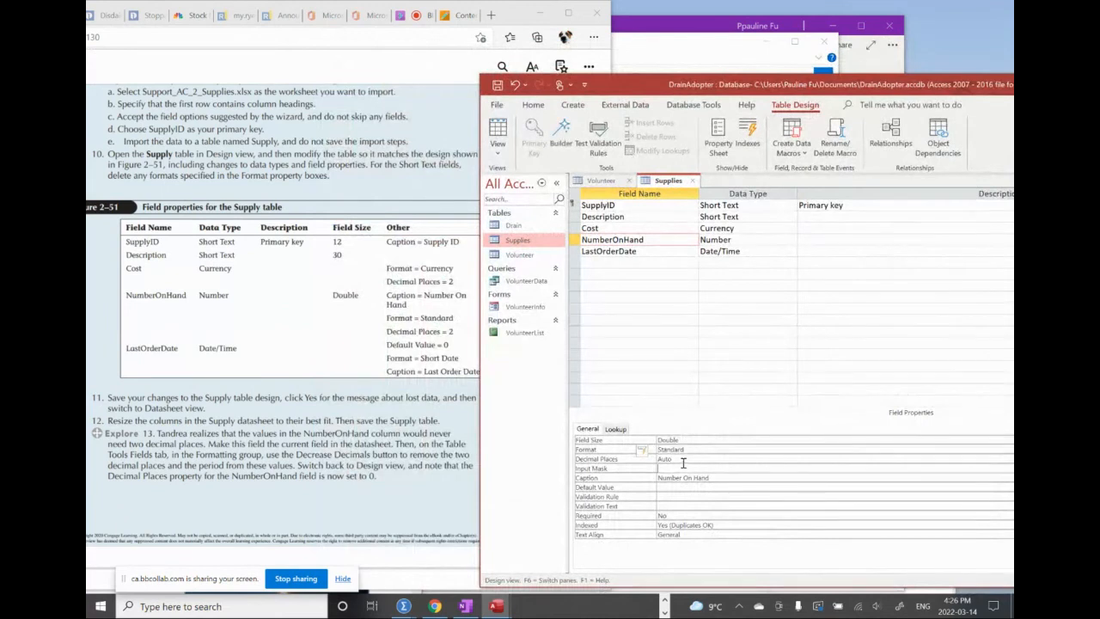
drag(739, 91, 580, 65)
click(915, 431)
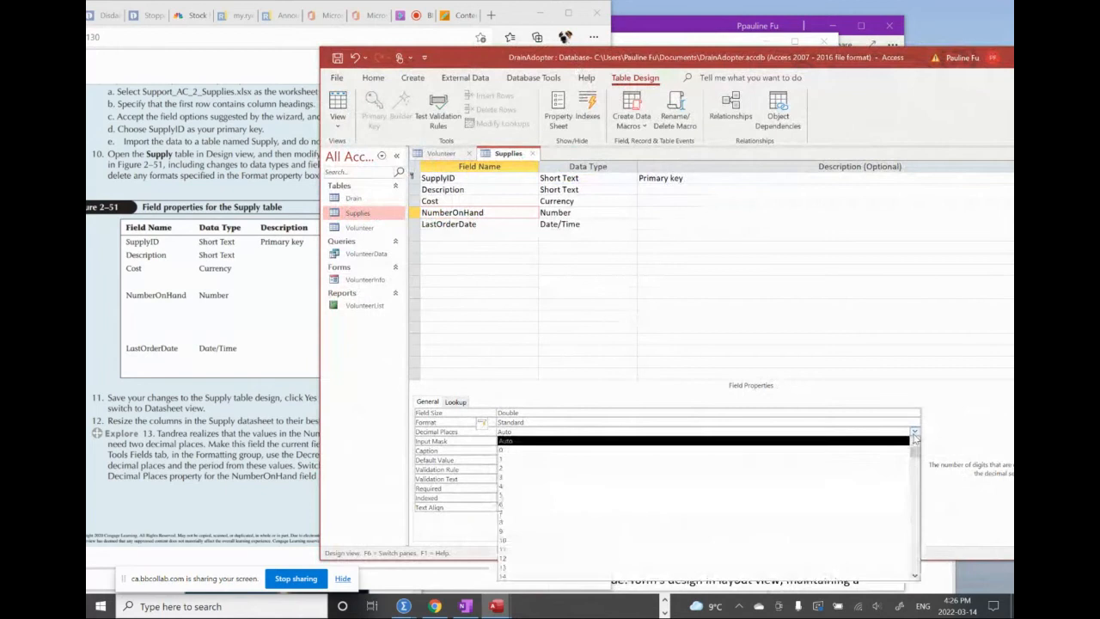
click(681, 472)
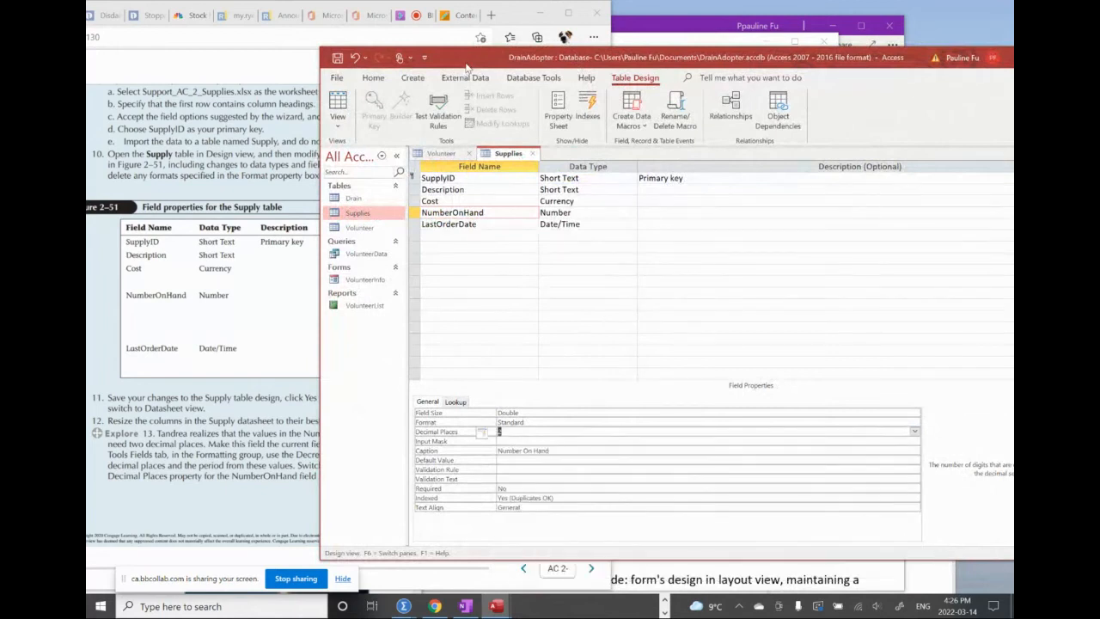
drag(472, 66, 633, 81)
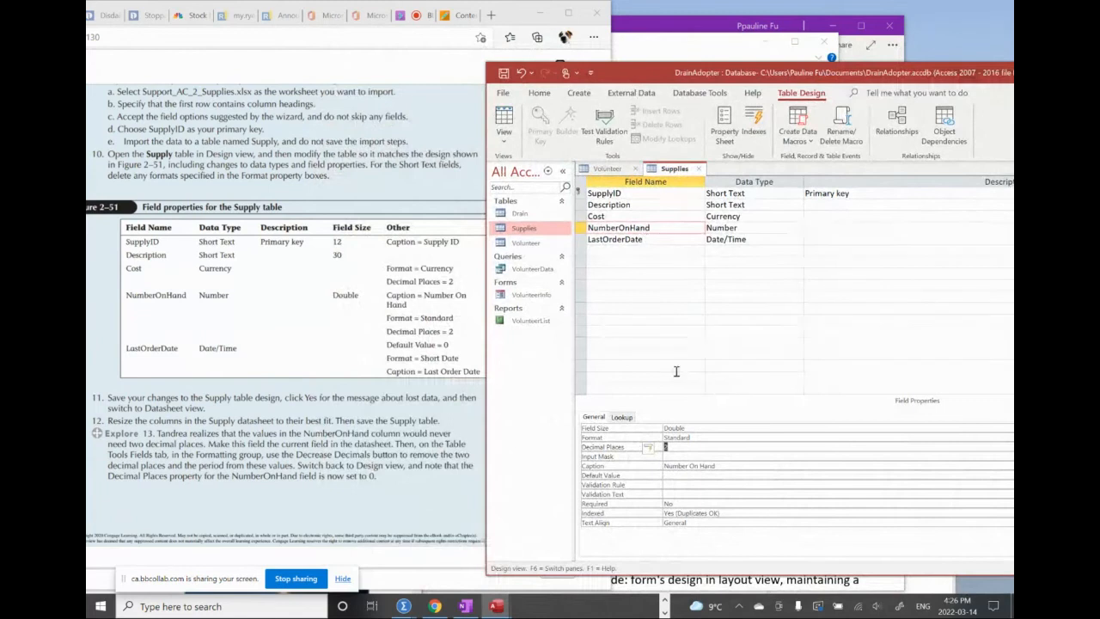
click(672, 475)
text(0)
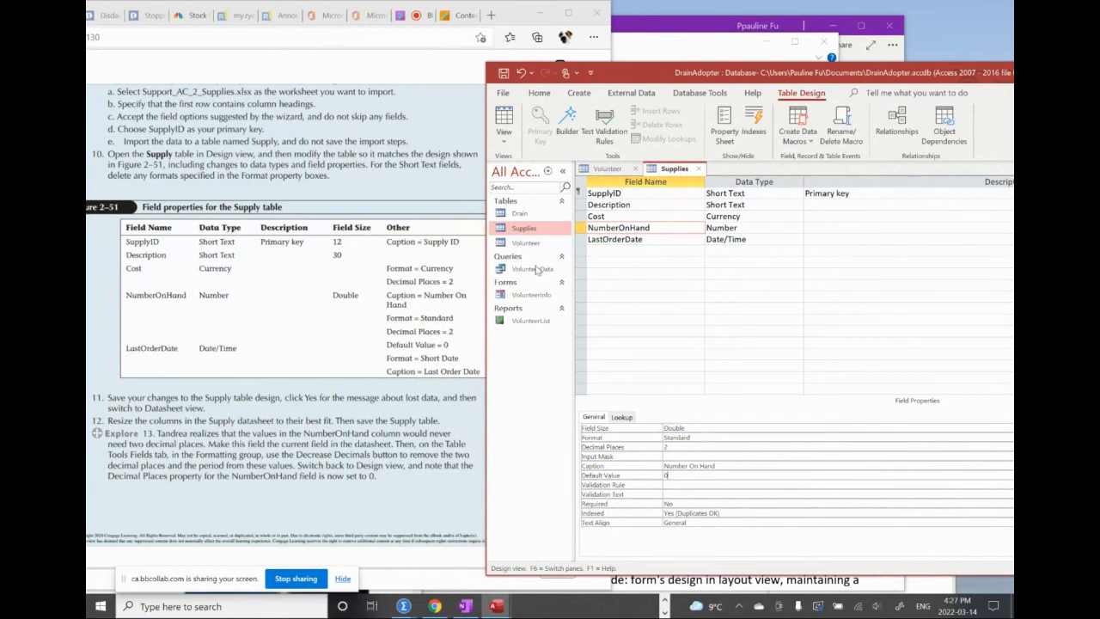
Set the LastOrderDate field's format to Short Date and its caption to "Last Order Date".
click(600, 239)
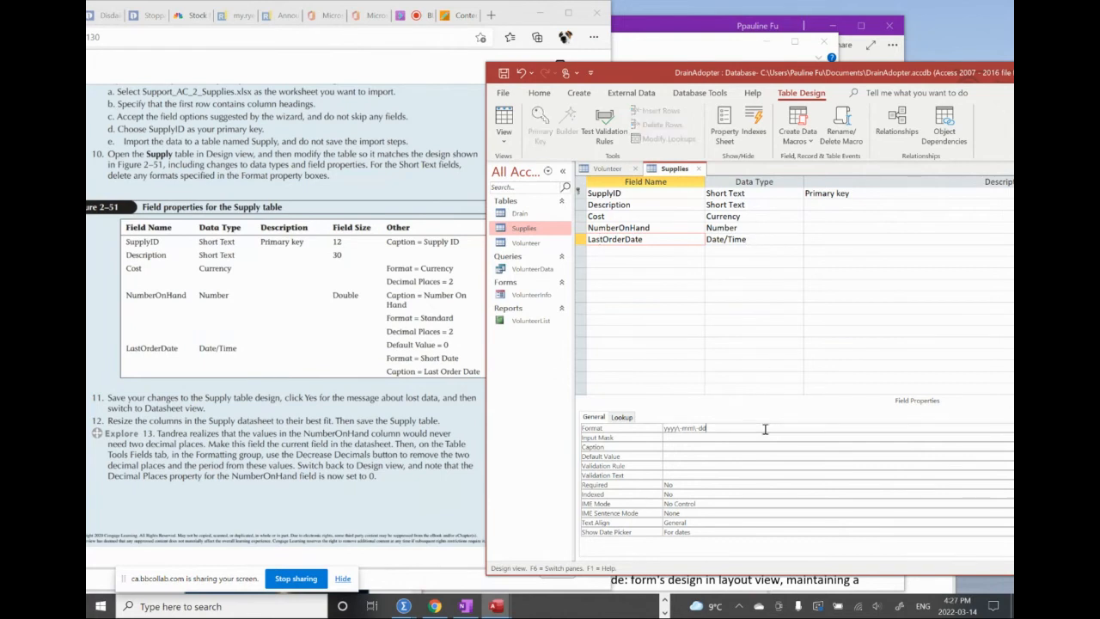
drag(905, 74, 757, 35)
click(935, 390)
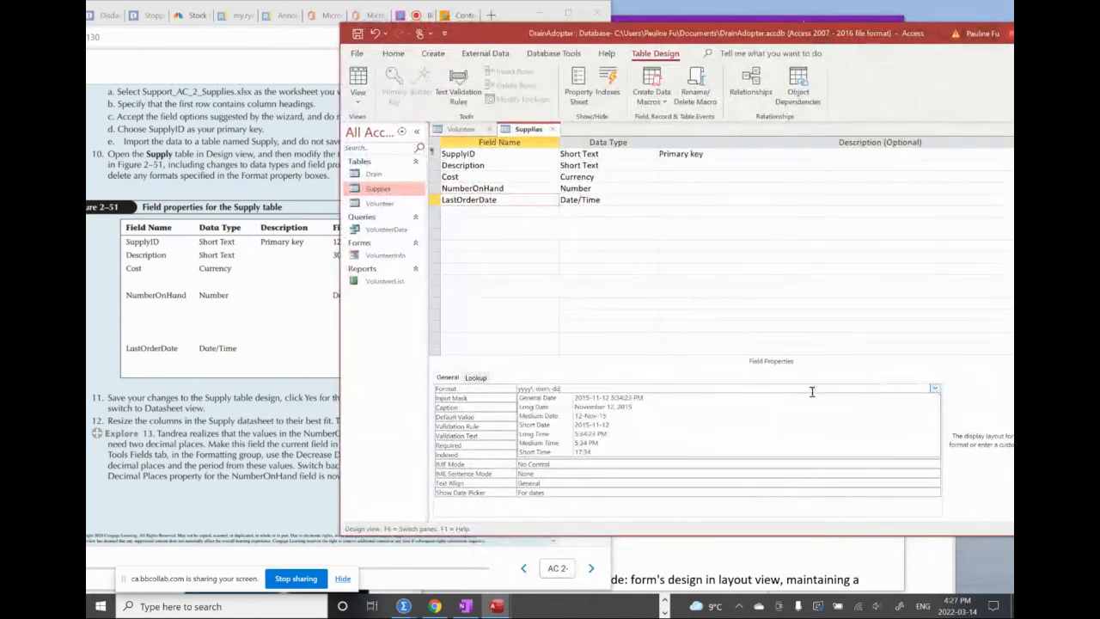
click(696, 425)
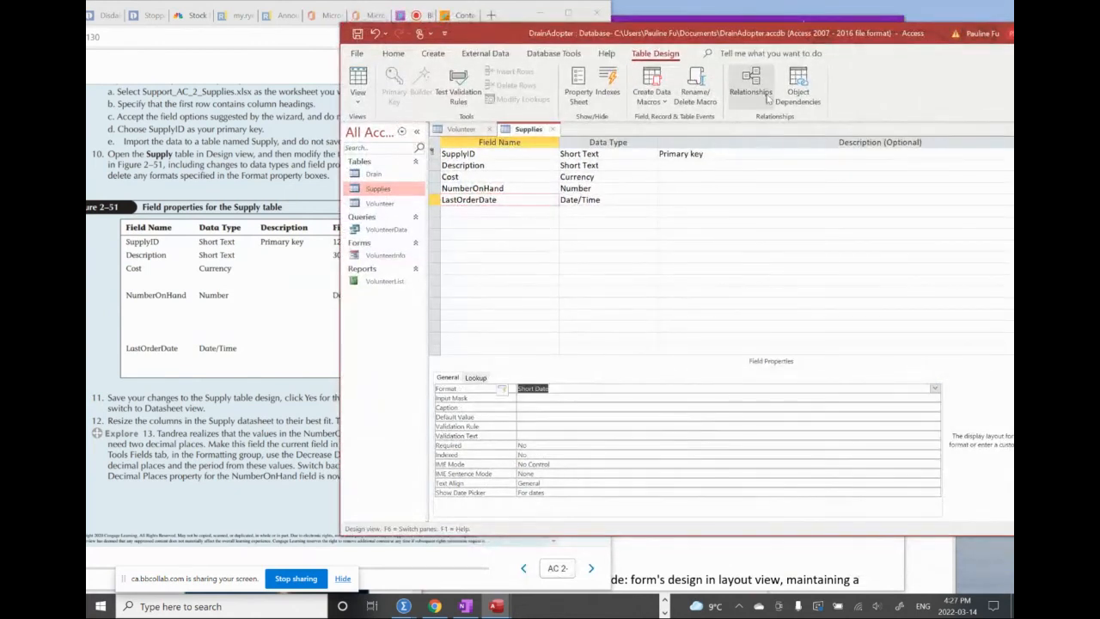
drag(505, 39, 641, 55)
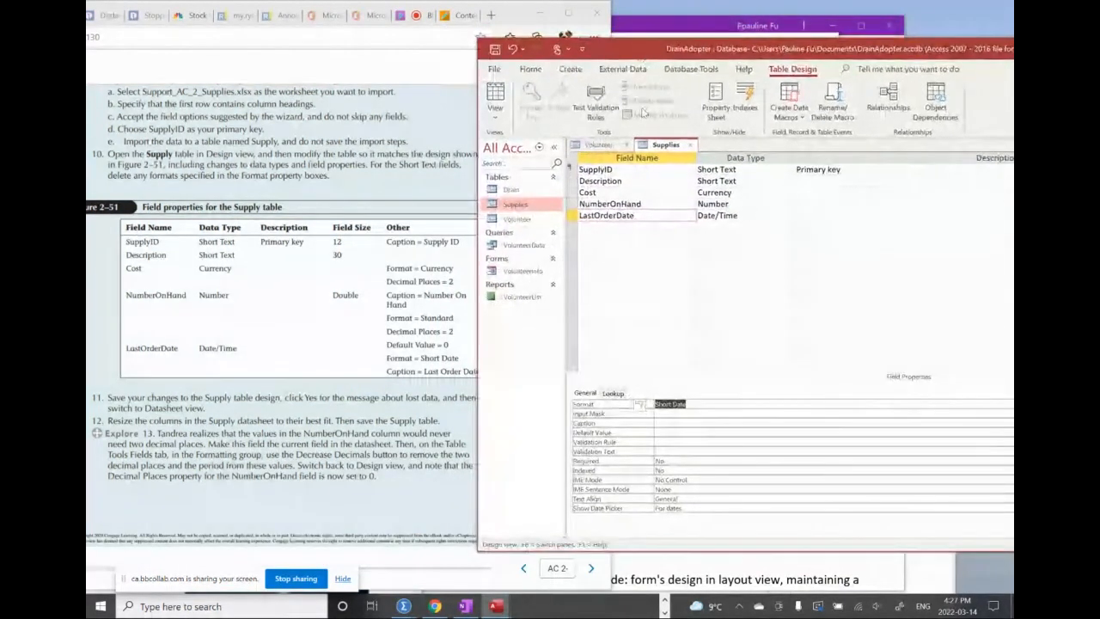
click(675, 423)
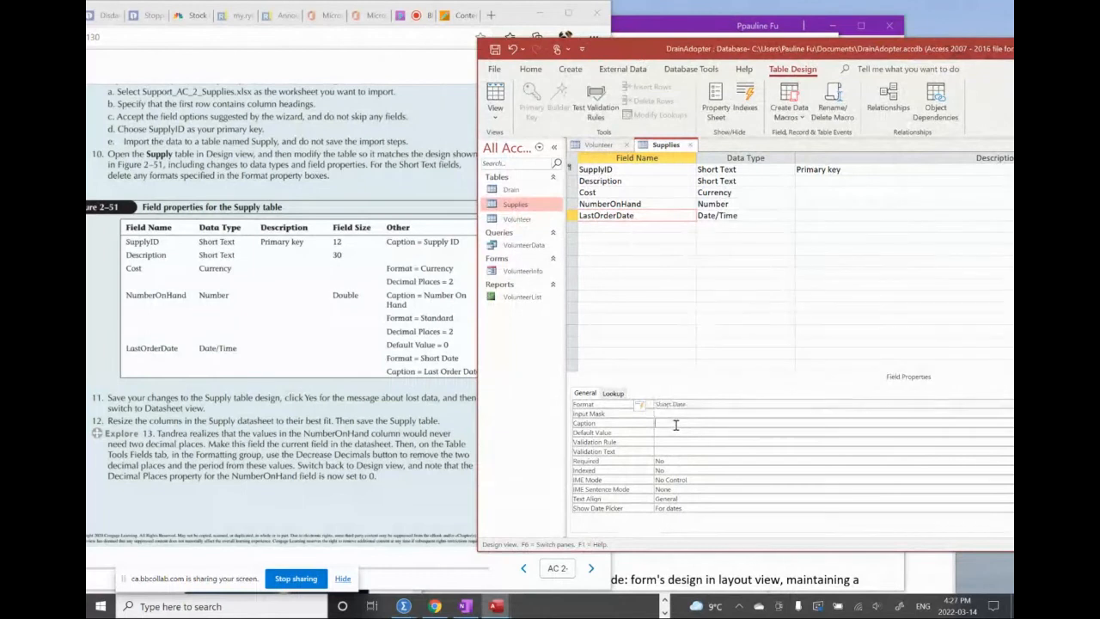
text(Last Order Date)
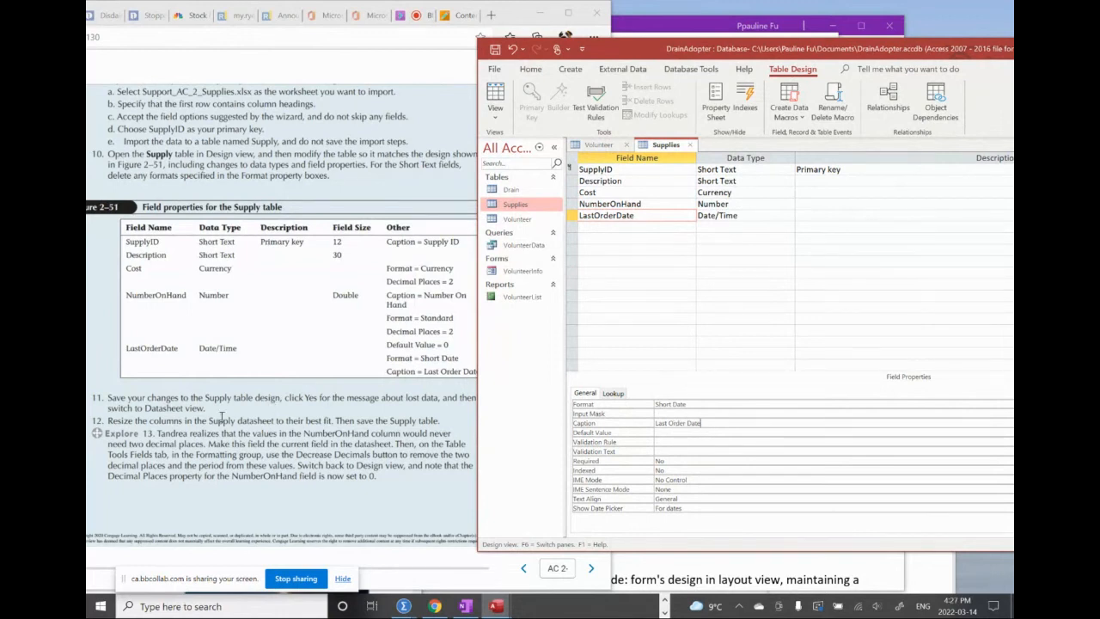
Save the Supplies table design, accepting the possible data loss, and switch the table to Datasheet view.
click(496, 50)
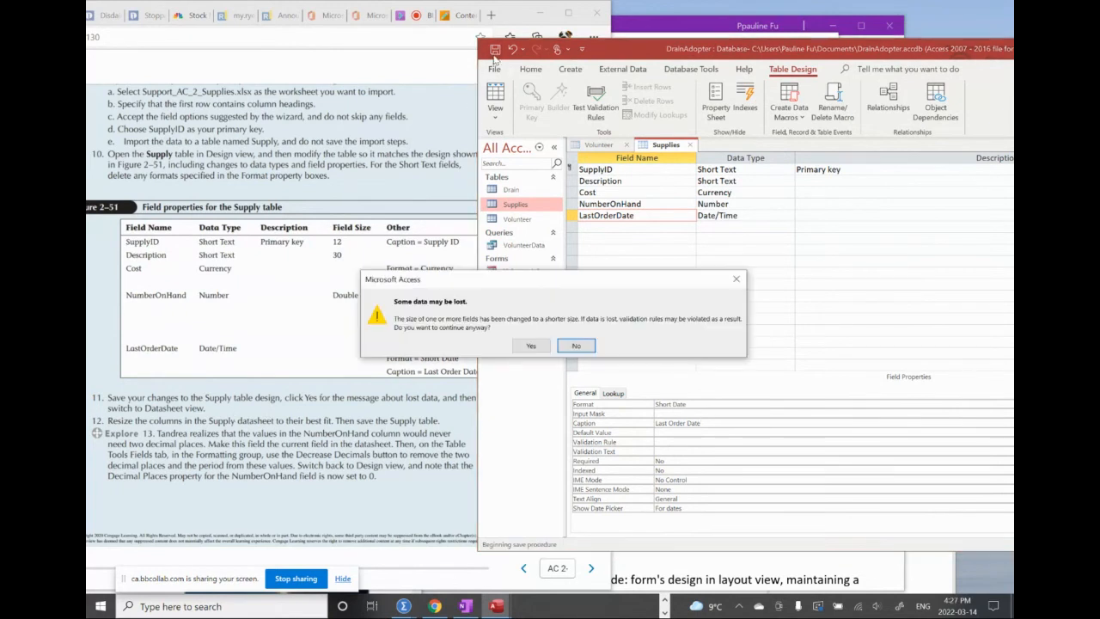
click(531, 346)
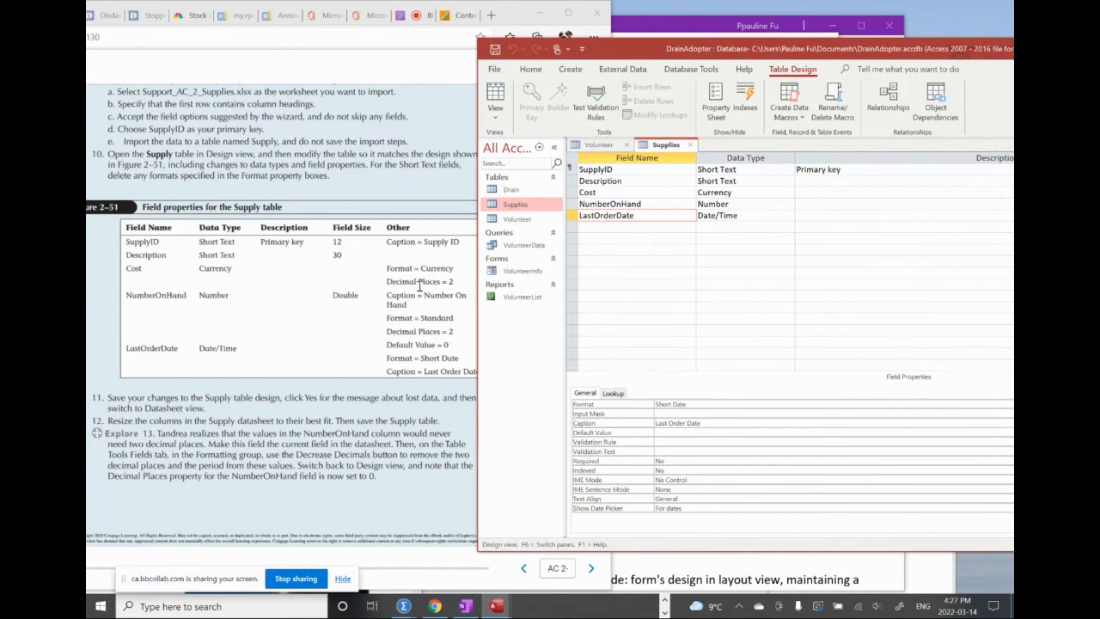
click(496, 112)
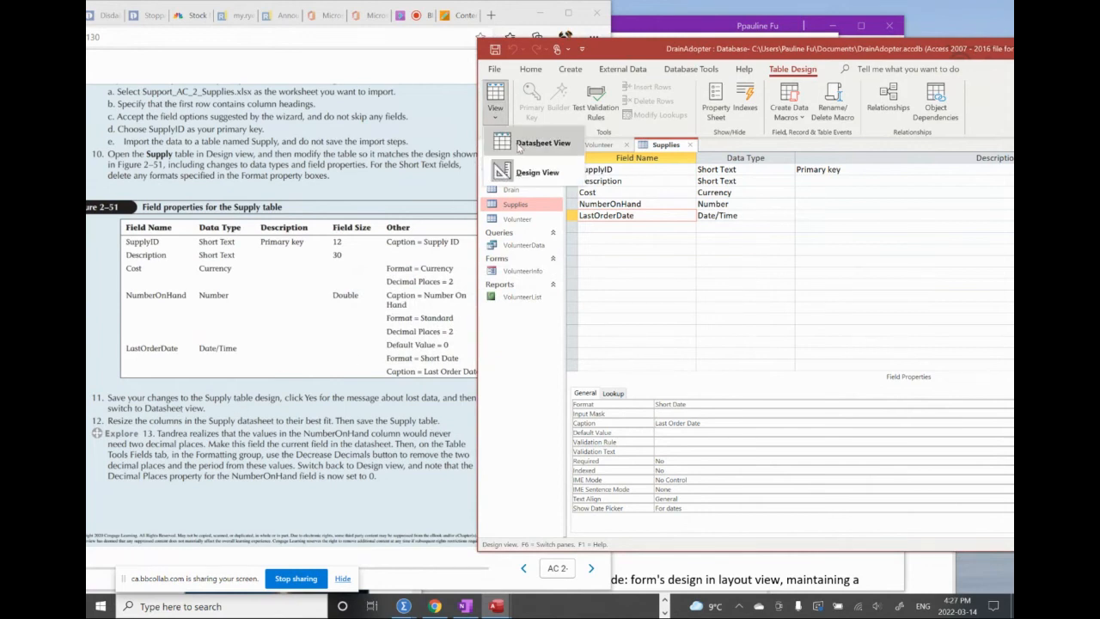
click(537, 144)
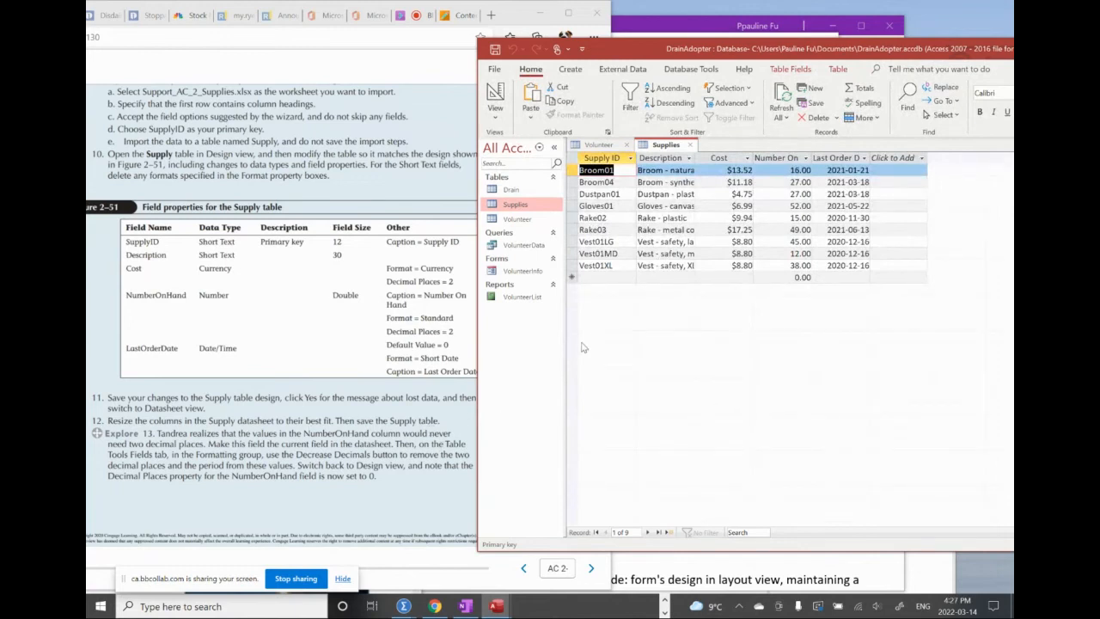
Widen the Description column to fit its entries and save the Supplies table.
drag(695, 159, 733, 156)
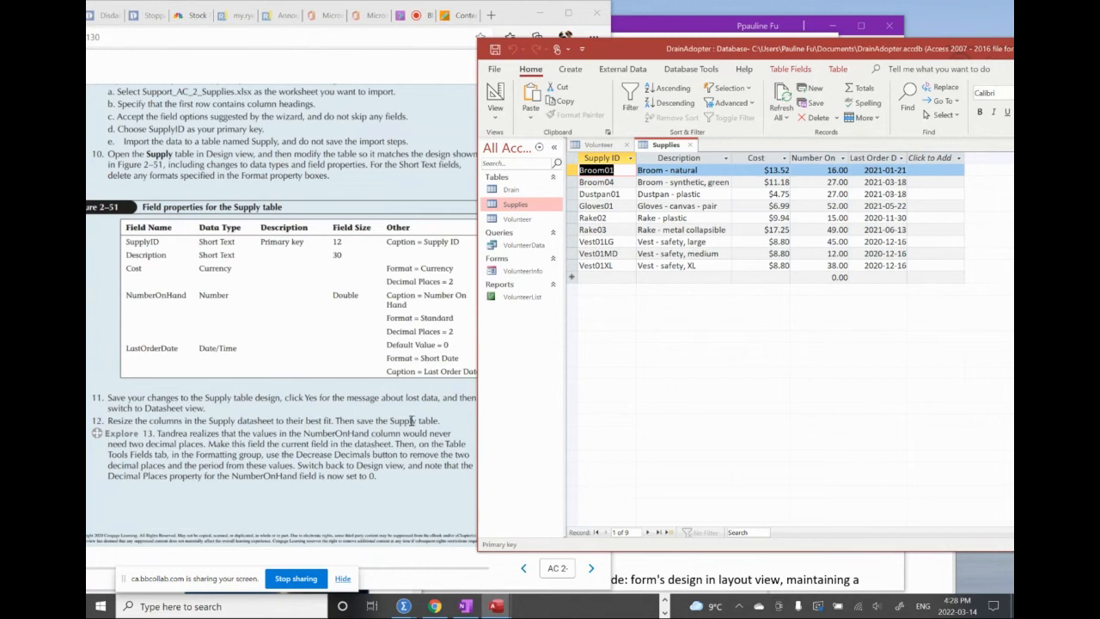
click(496, 51)
click(267, 482)
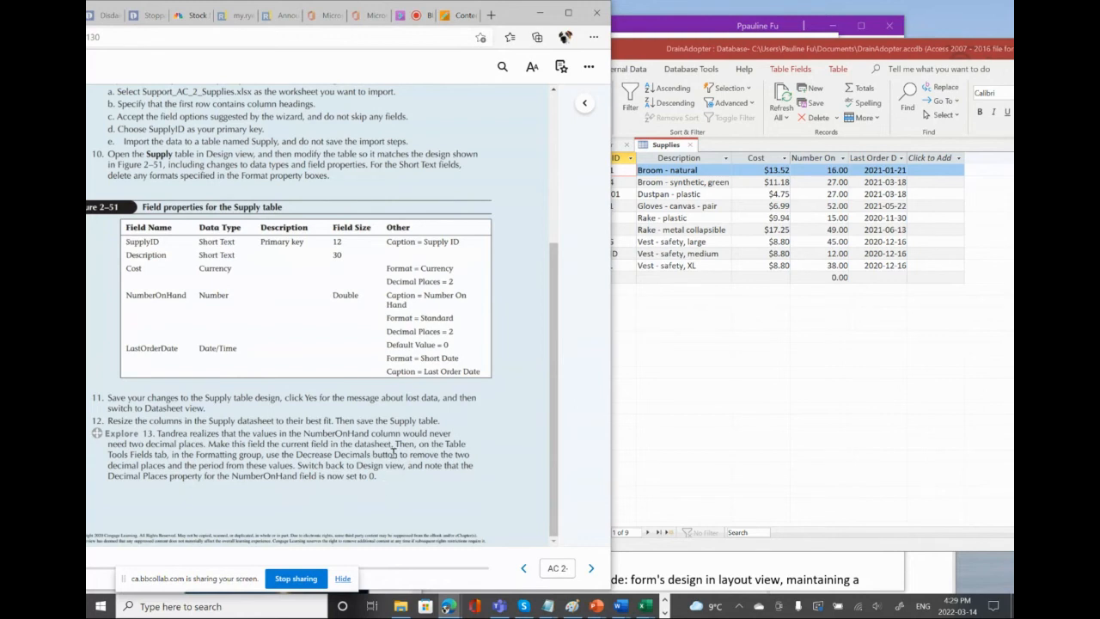
Widen the Number On Hand column to fit its heading and remove the two decimal places from its values.
click(820, 160)
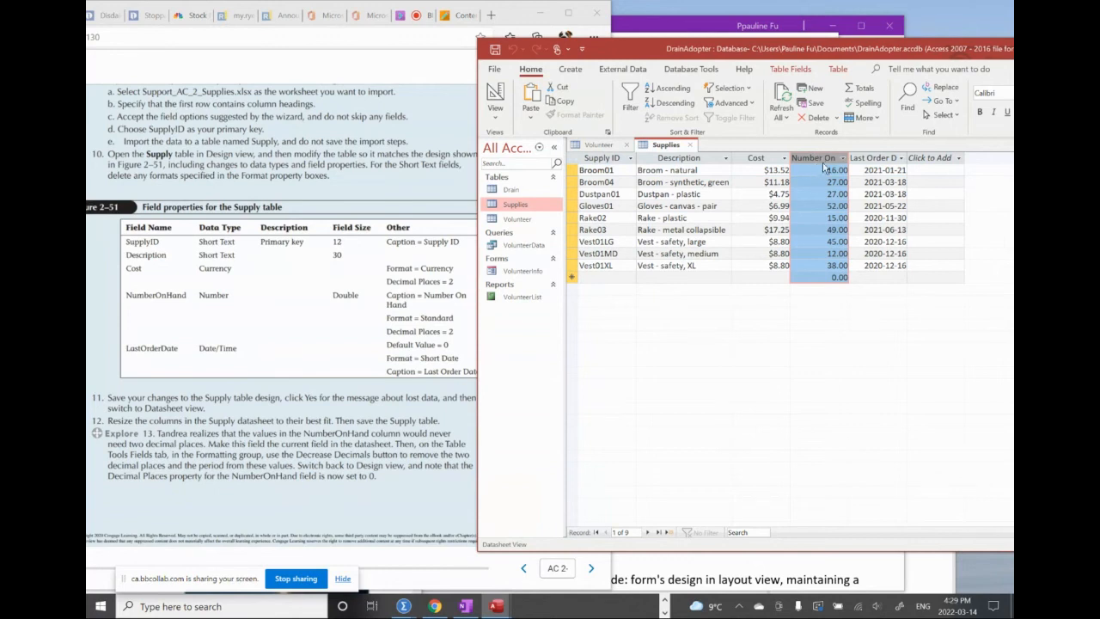
drag(849, 161, 881, 155)
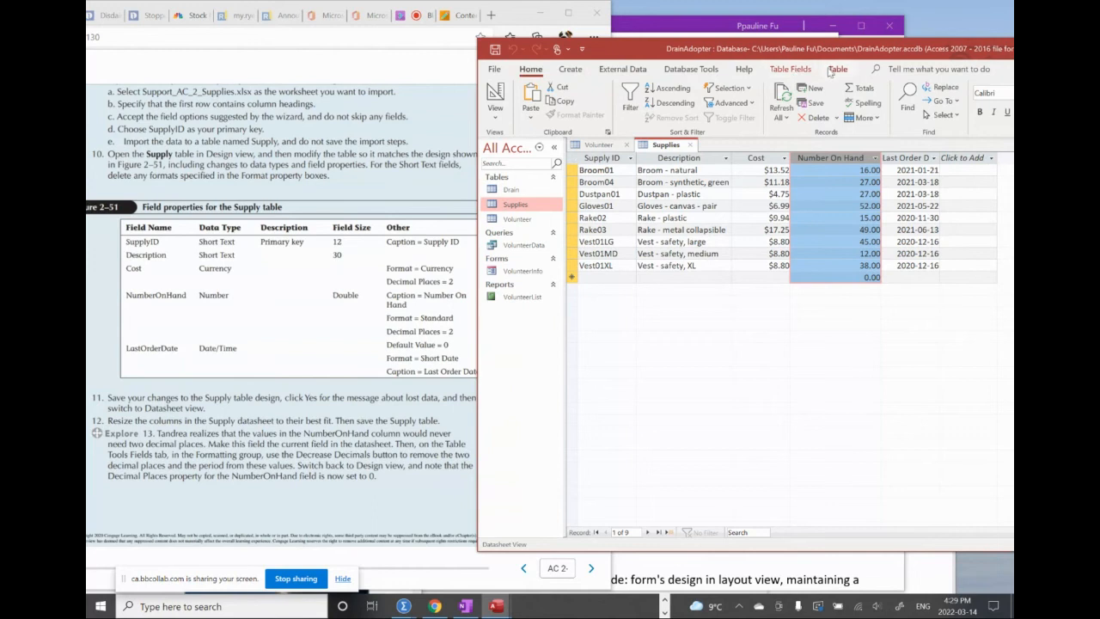
click(796, 76)
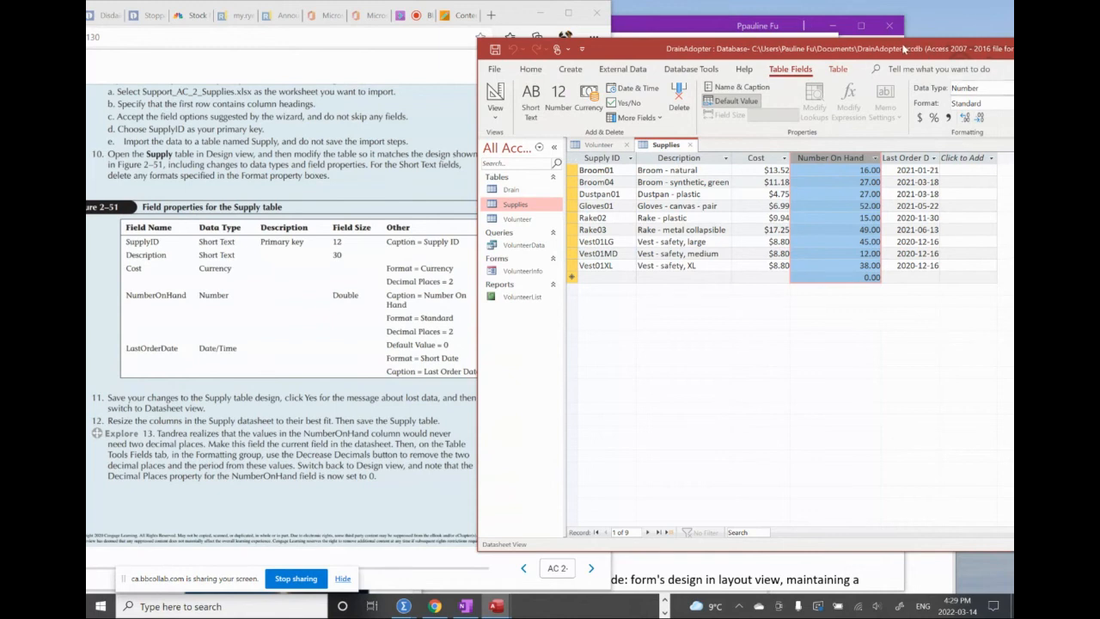
drag(907, 50, 805, 65)
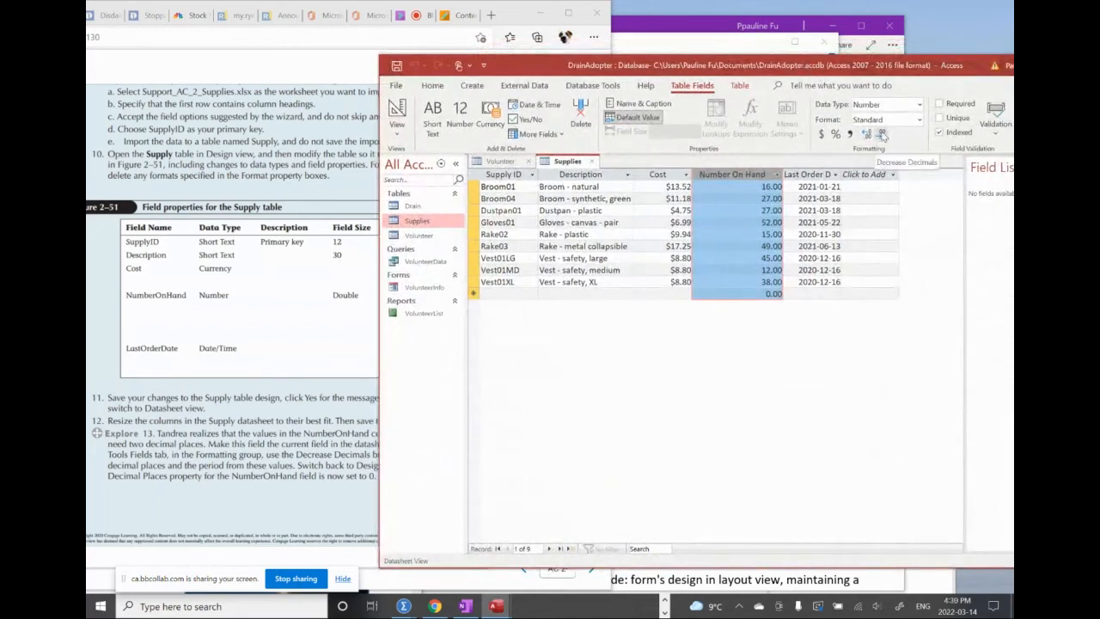
click(883, 135)
click(883, 135)
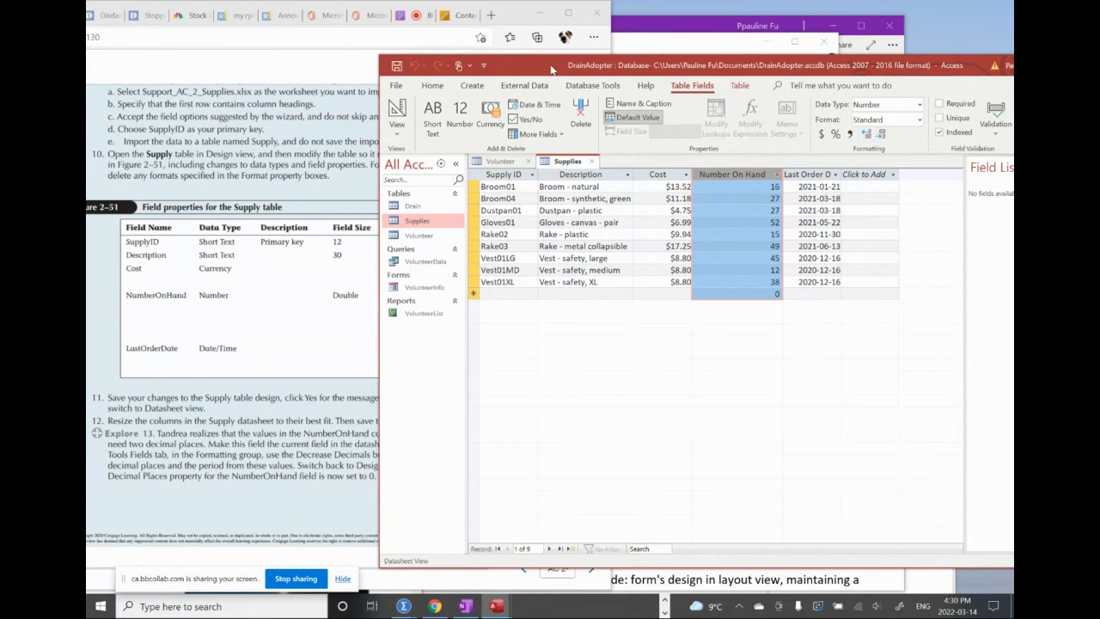
Check the textbook's instruction after removing the decimals and switch the Supplies table back to Design view.
drag(554, 69, 658, 84)
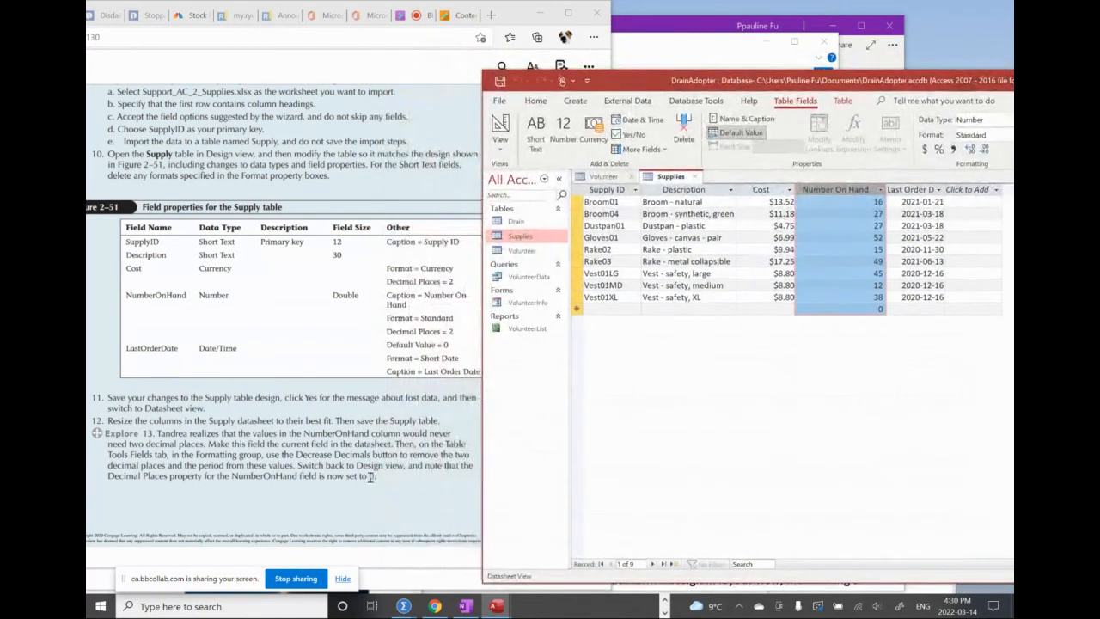
drag(357, 467, 408, 467)
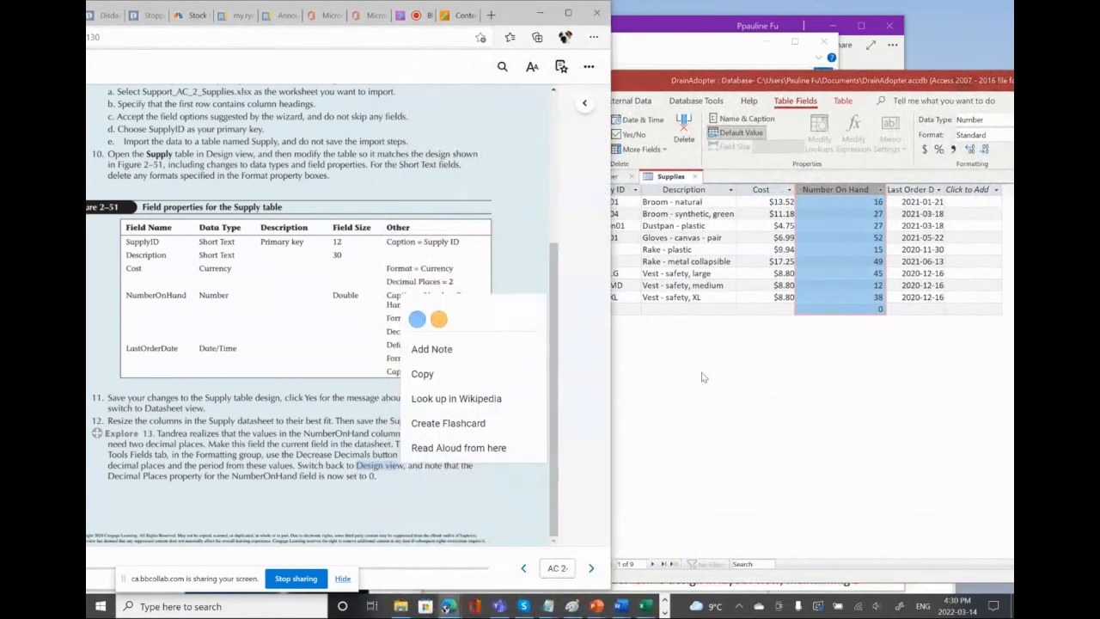
click(563, 225)
click(499, 144)
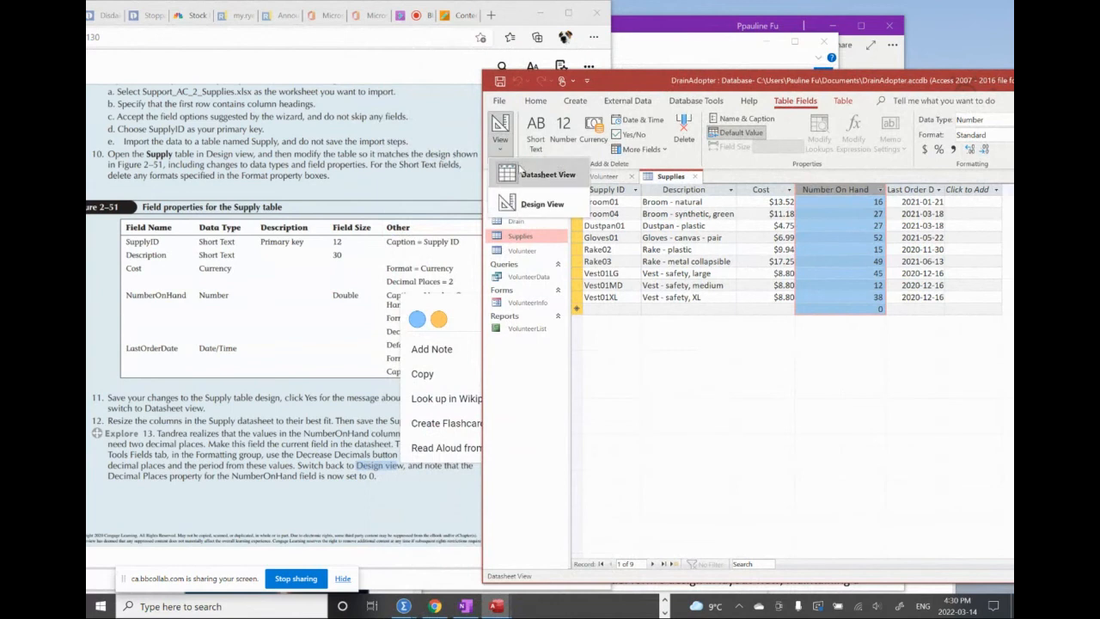
click(530, 207)
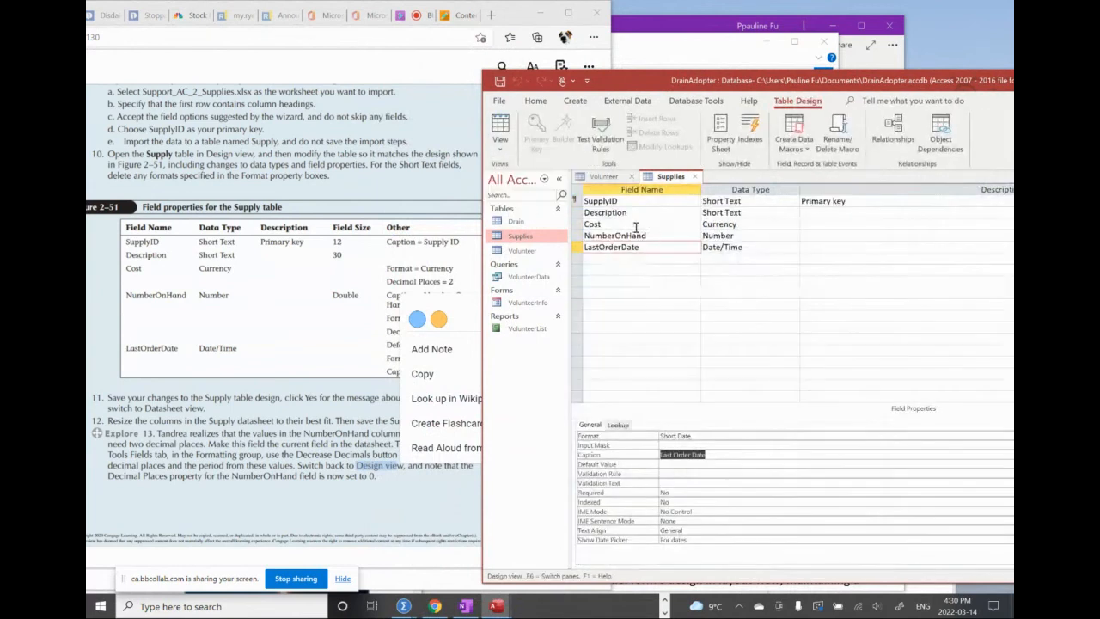
Check the NumberOnHand field's Decimal Places property in the Supplies design and turn to the textbook's next page of instructions.
click(719, 236)
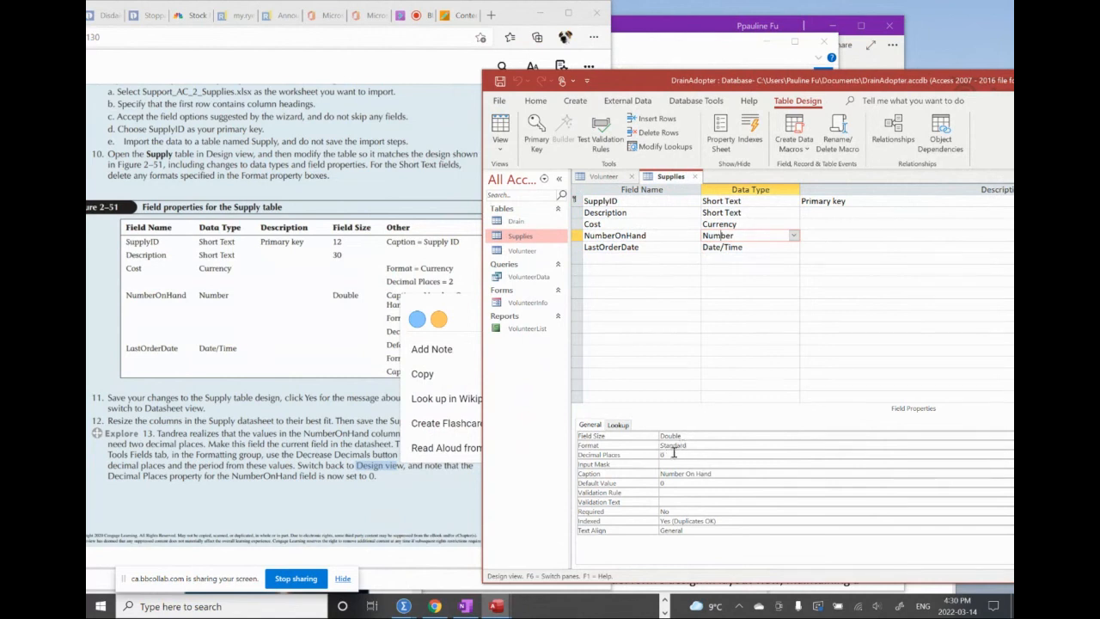
click(372, 500)
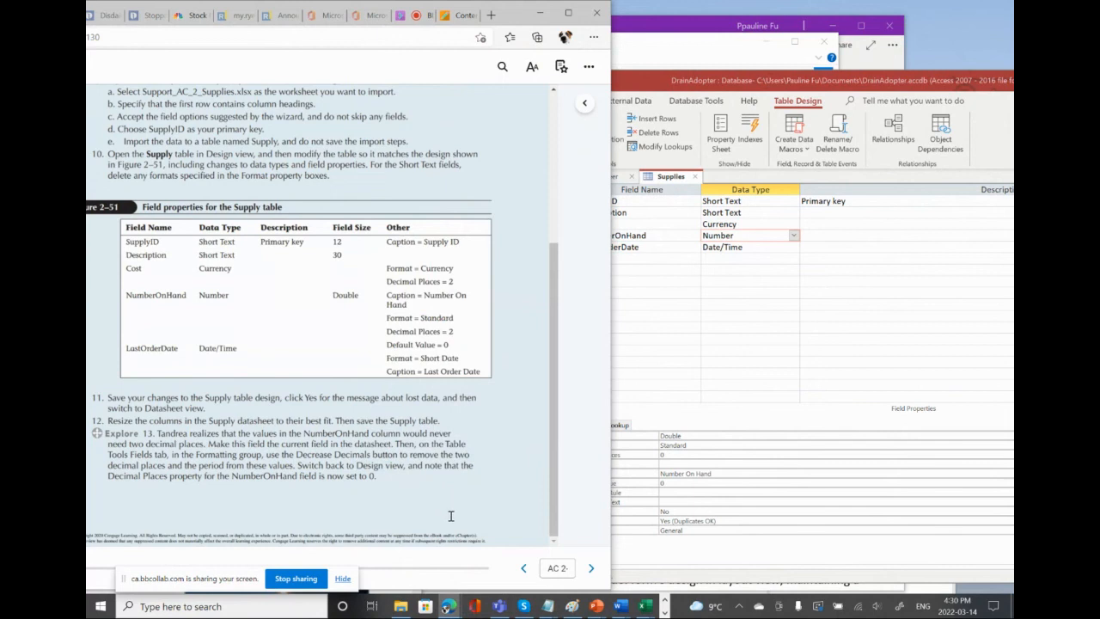
click(591, 569)
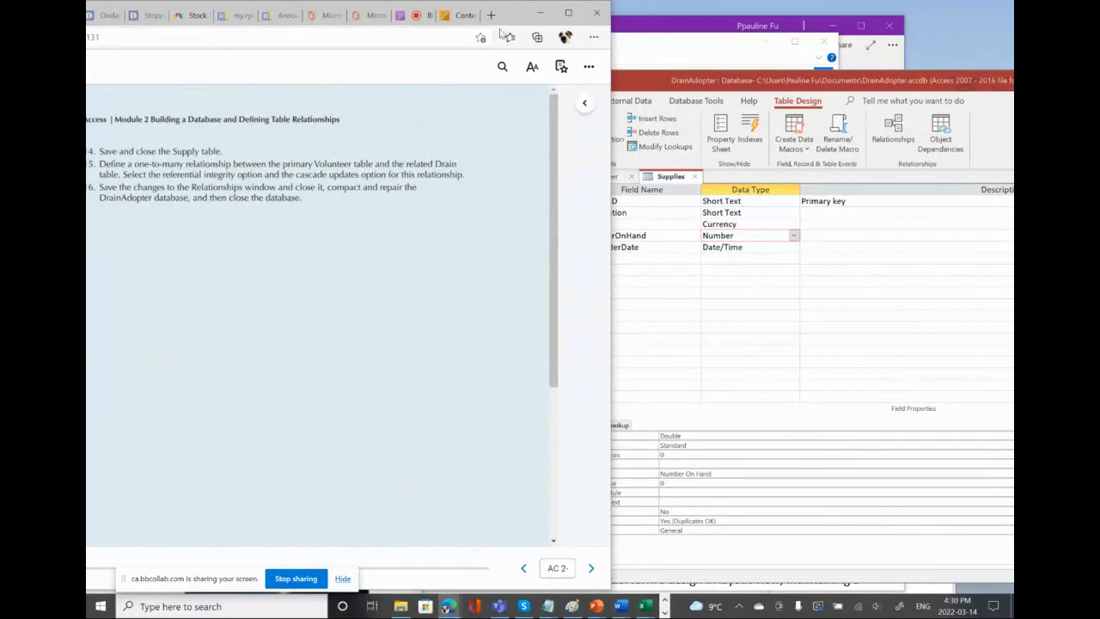
drag(511, 21, 519, 28)
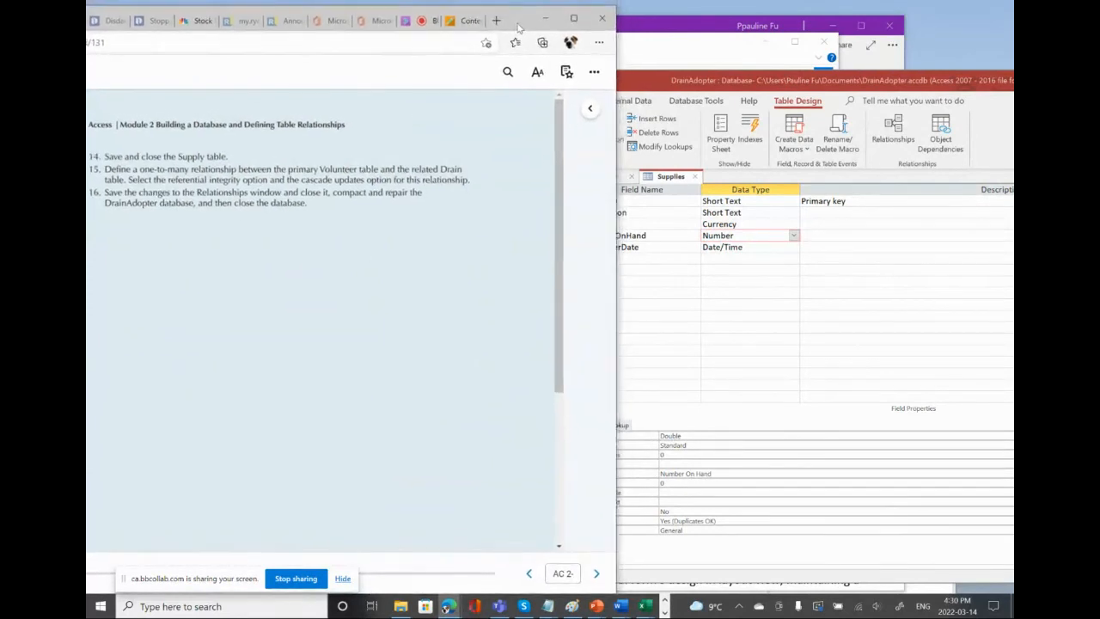
Save and close the Supplies table.
click(722, 321)
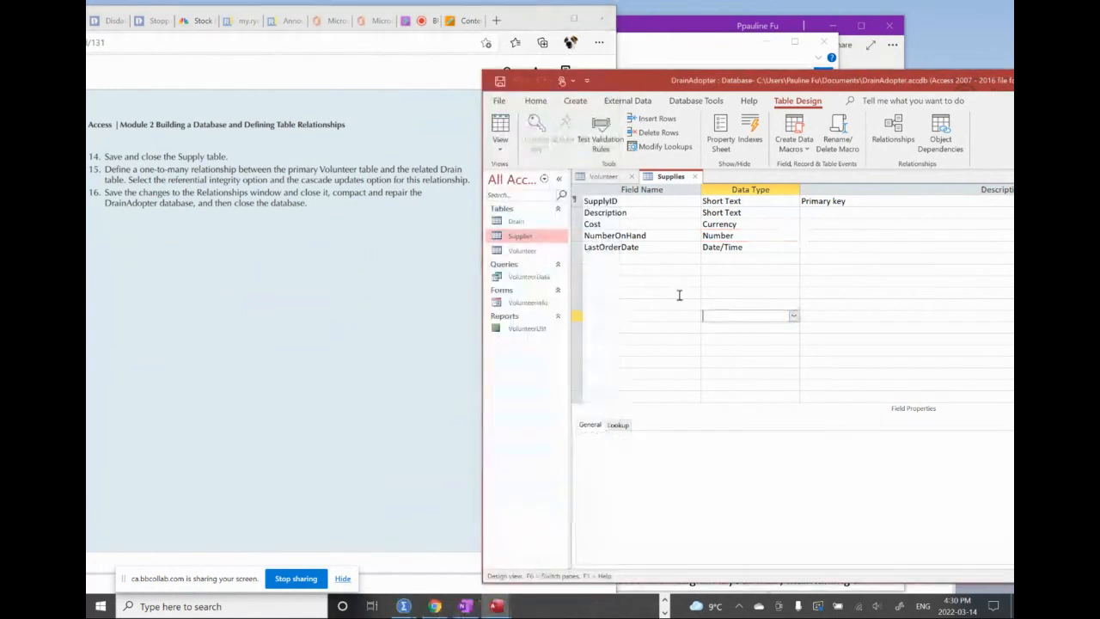
click(500, 81)
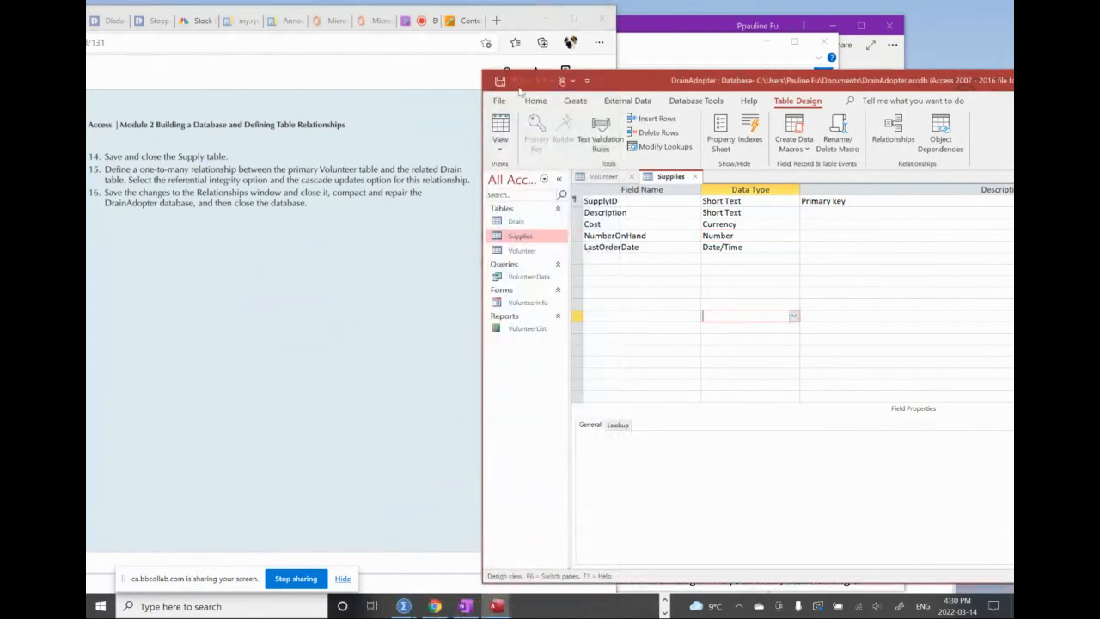
click(696, 177)
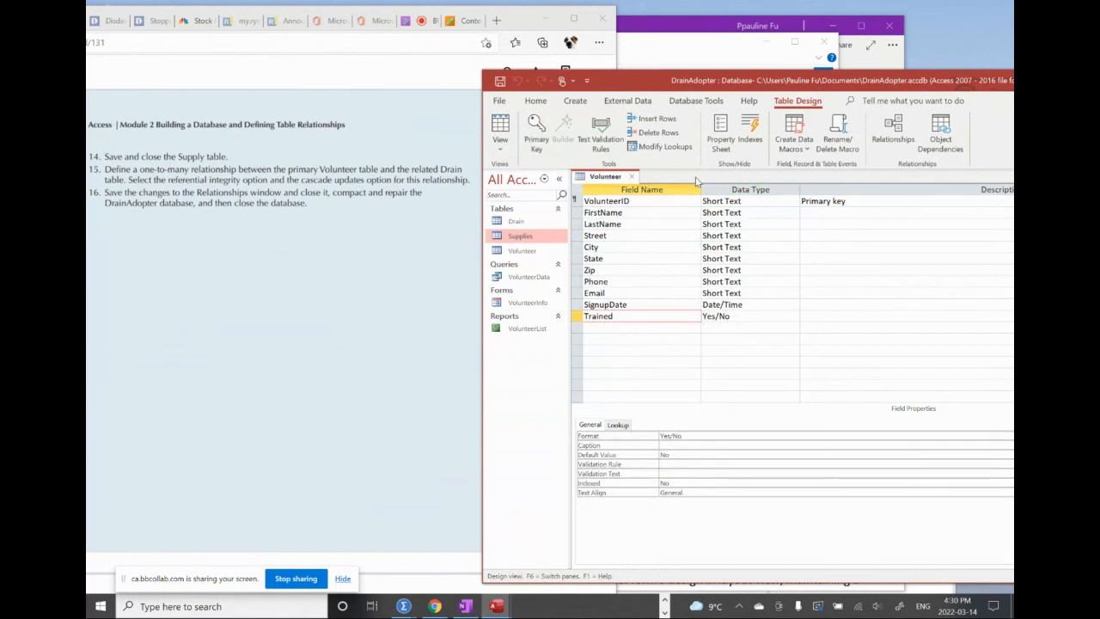
Review the textbook's relationship instruction and view the Drain and Volunteer tables in Datasheet view.
scroll(361, 273, down, 1)
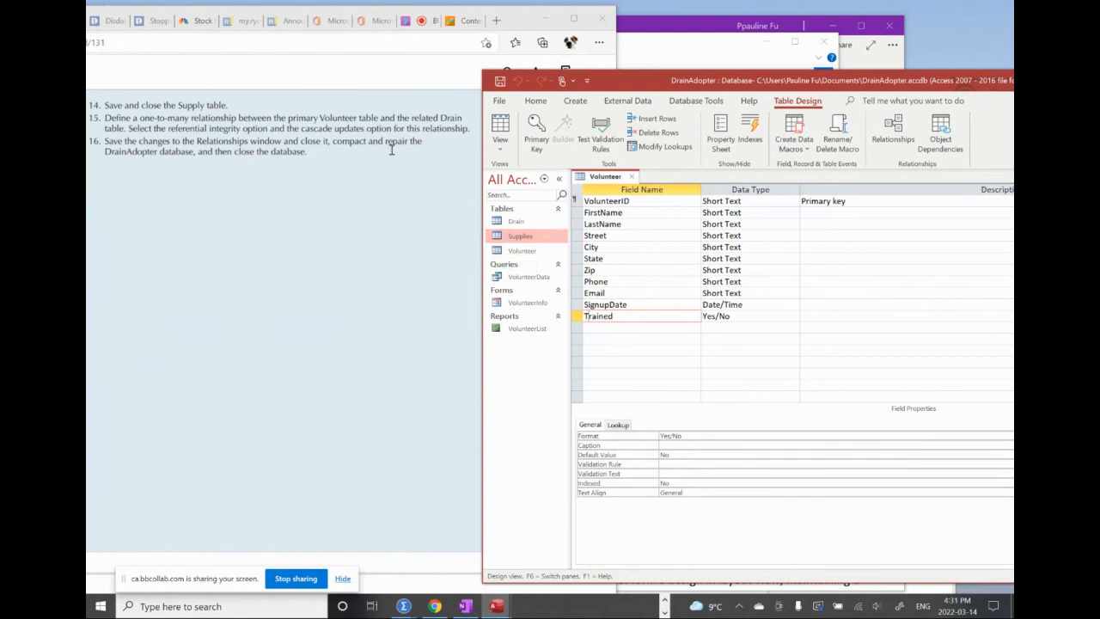
click(505, 253)
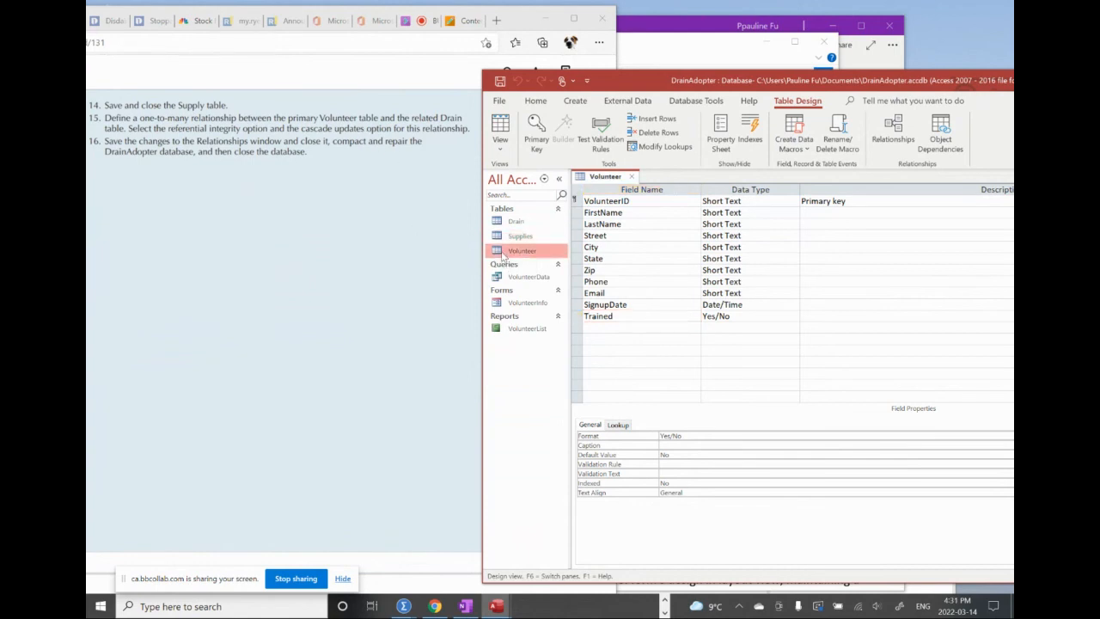
click(504, 223)
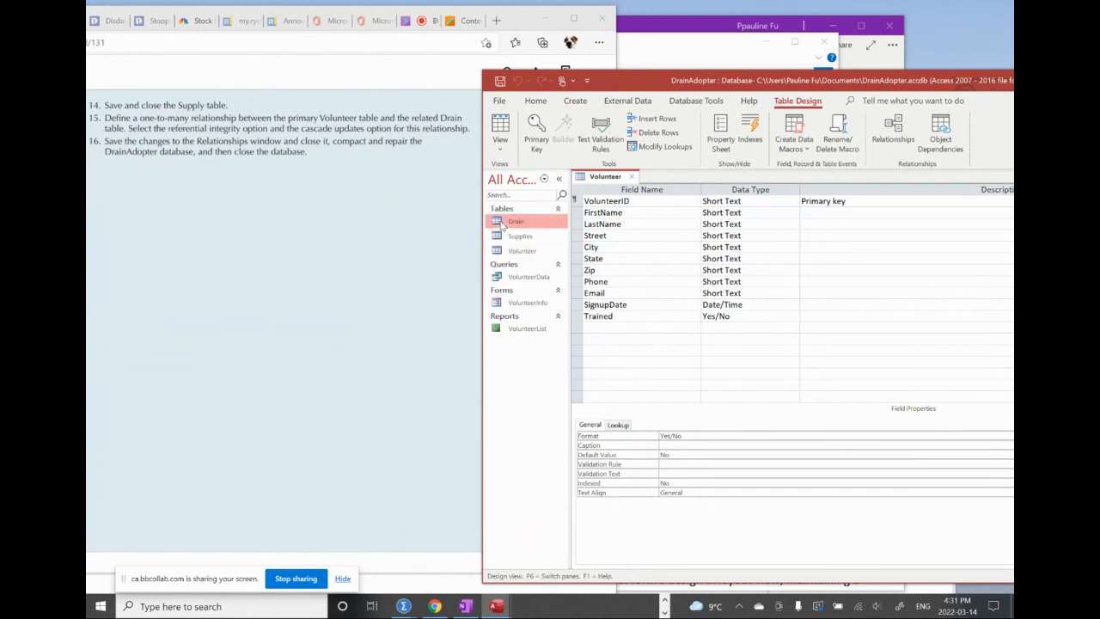
double_click(504, 224)
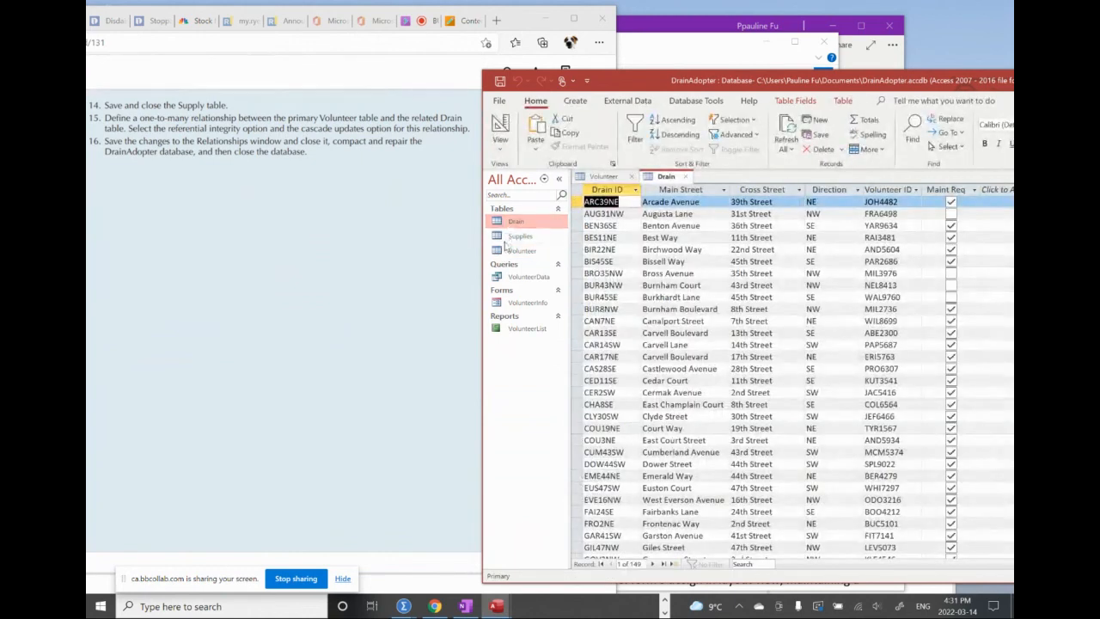
double_click(506, 250)
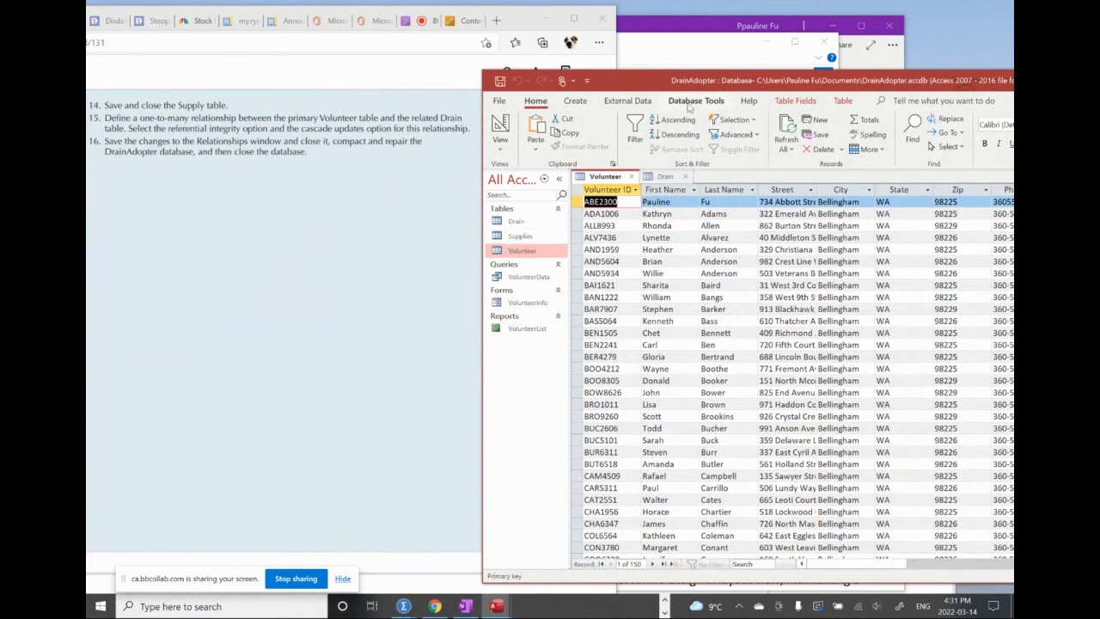
Open the Relationships window and add the Drain and Volunteer tables to it.
click(687, 105)
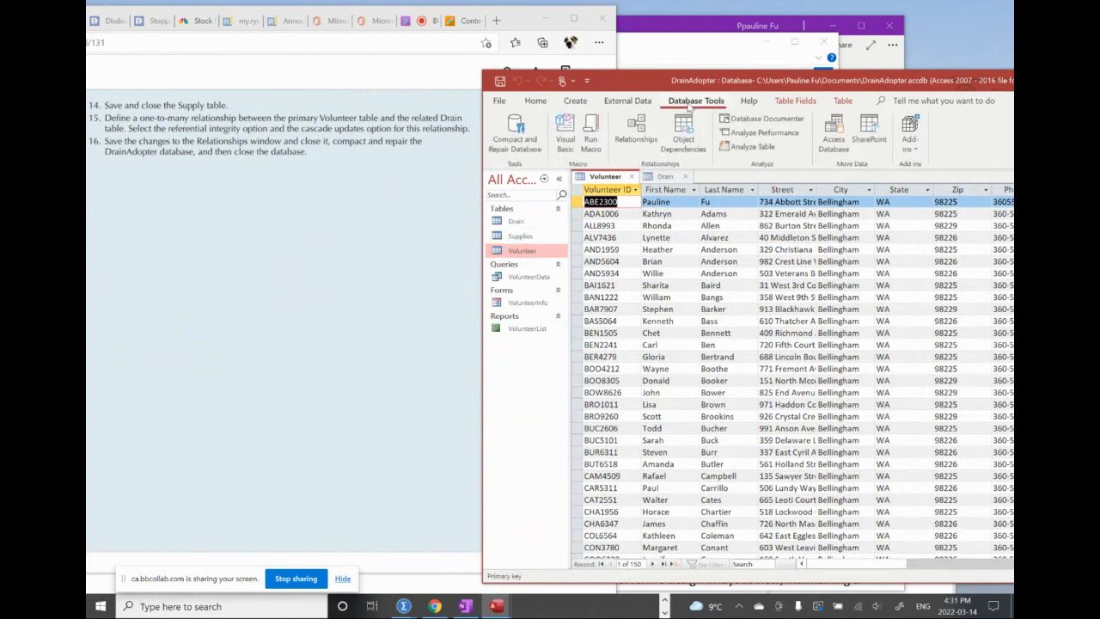
click(641, 146)
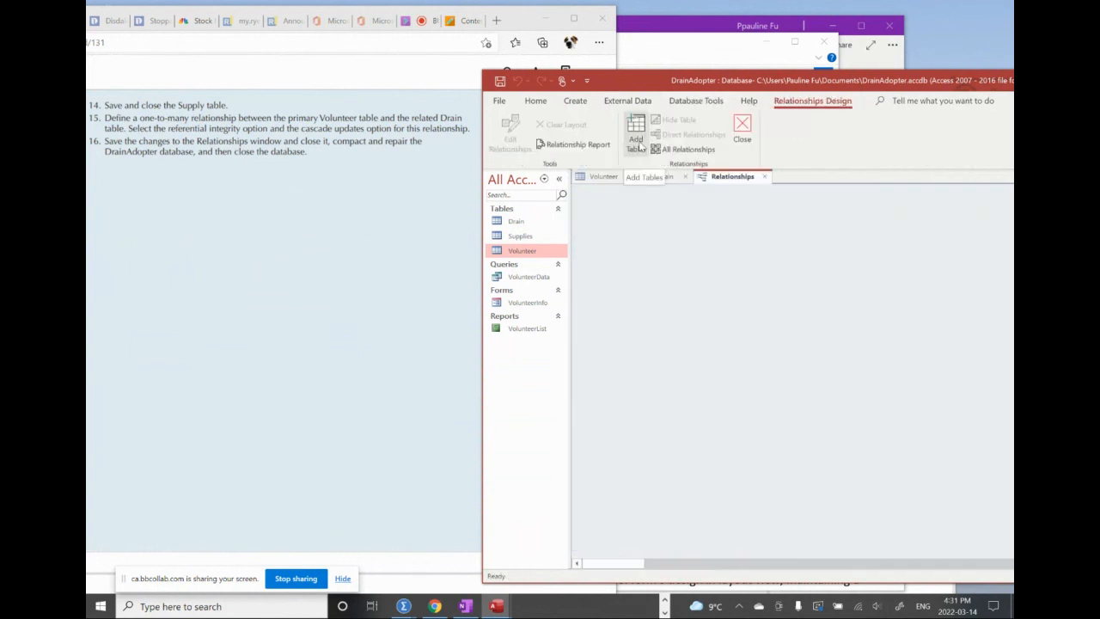
click(640, 146)
drag(650, 89, 391, 82)
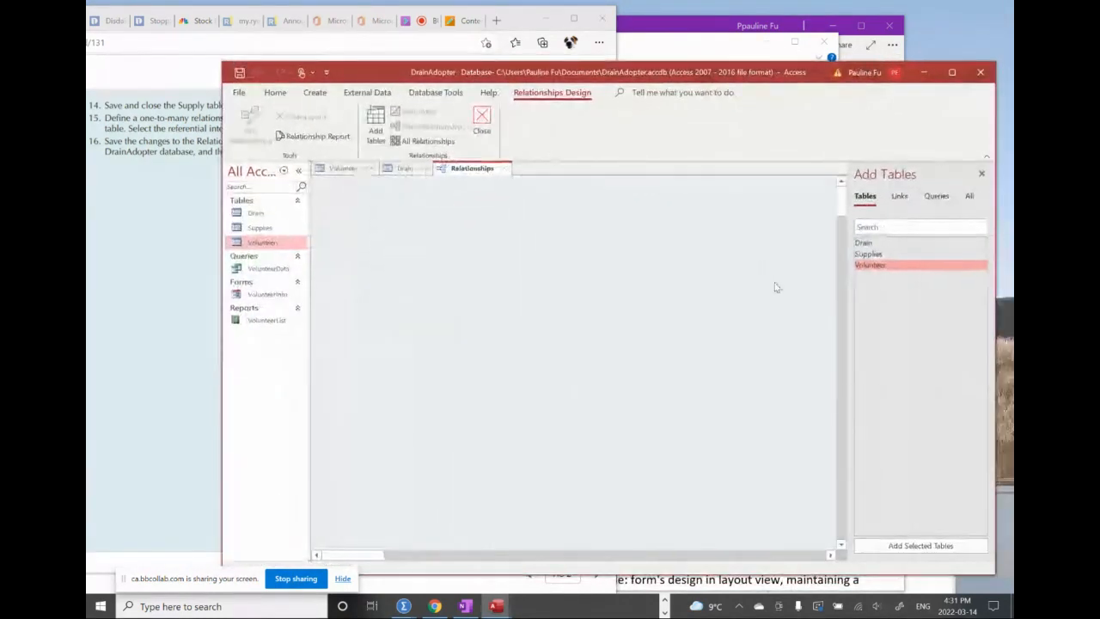
click(890, 266)
click(875, 244)
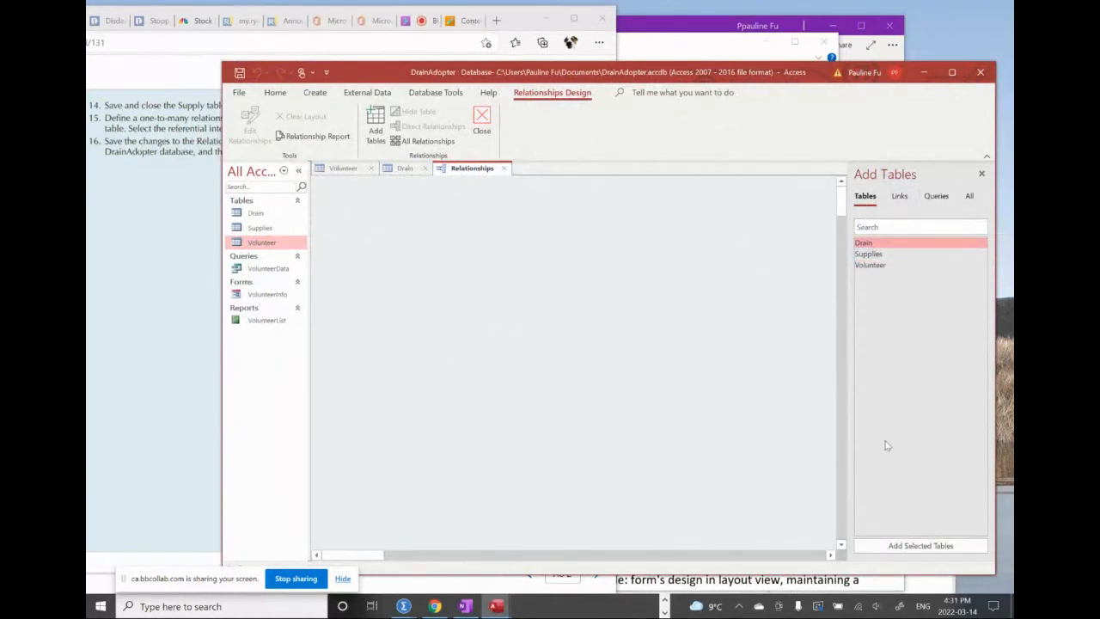
click(881, 548)
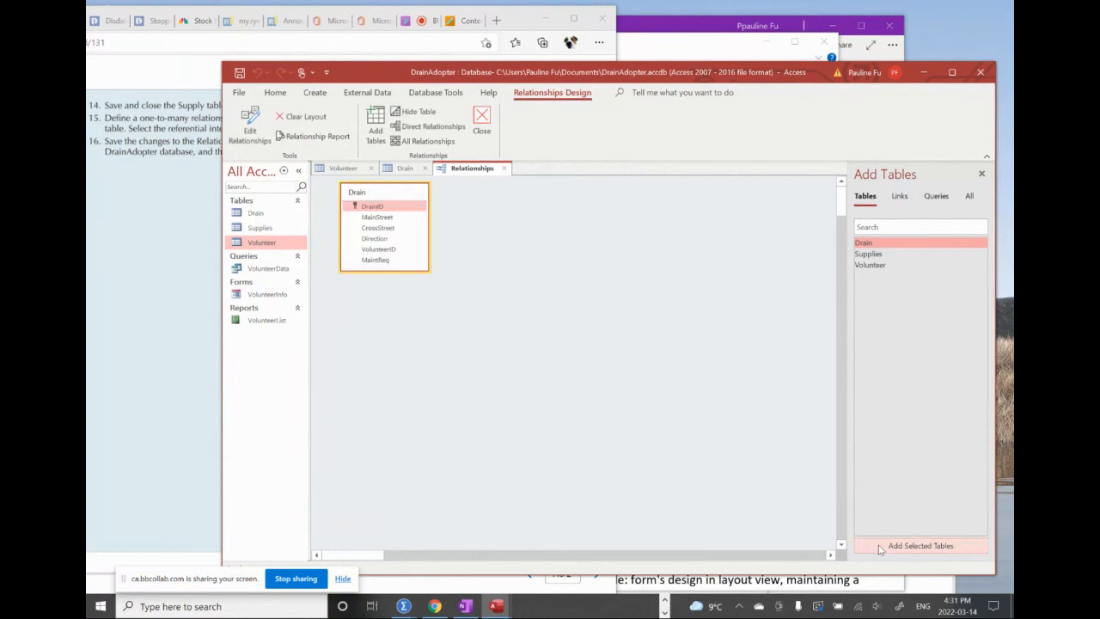
click(876, 266)
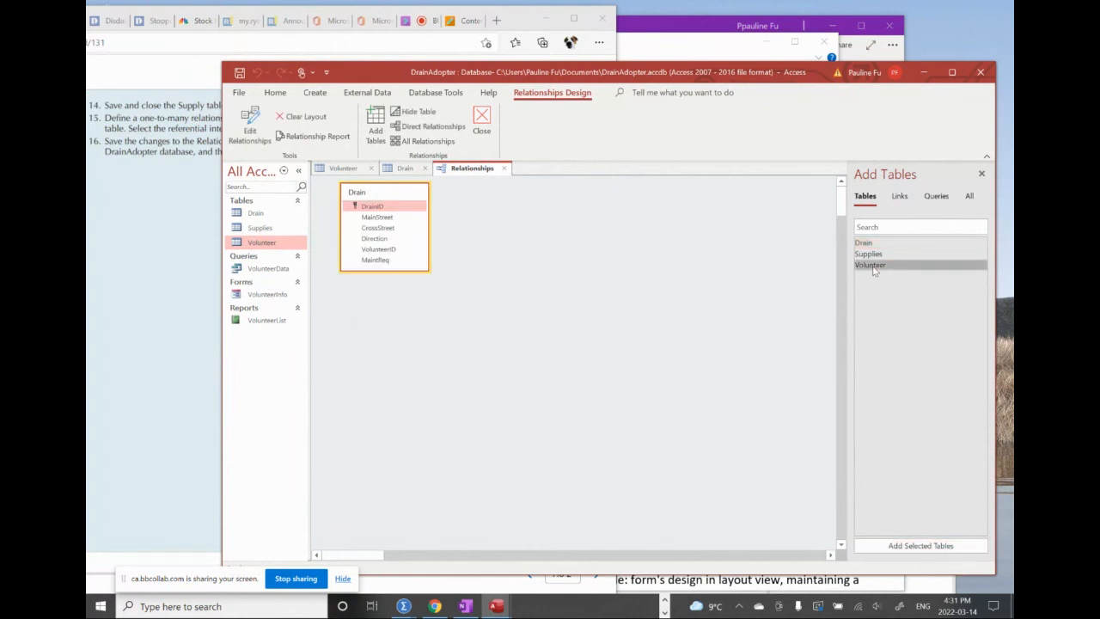
click(900, 550)
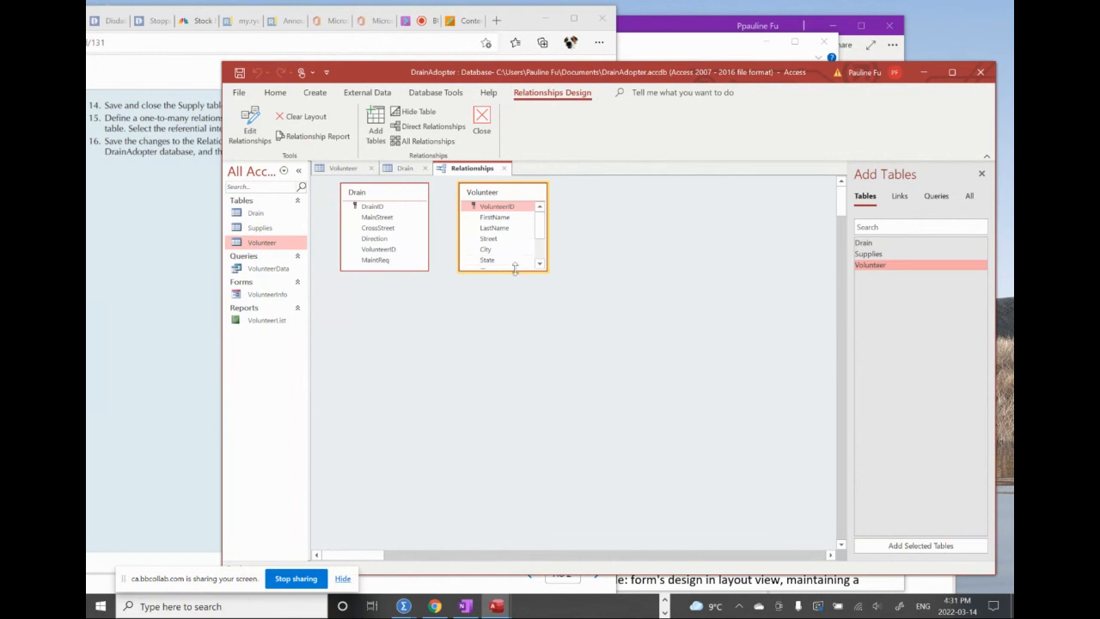
Lengthen the Volunteer and Drain field lists to show all fields and rearrange them with Volunteer to the left of Drain.
drag(515, 270, 527, 375)
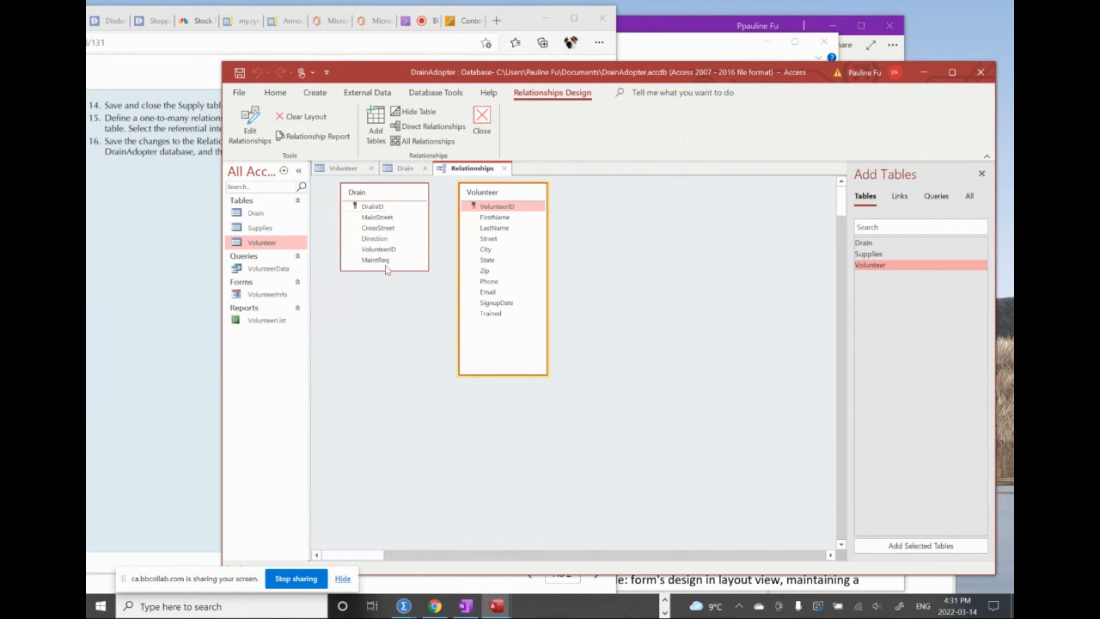
drag(388, 270, 397, 316)
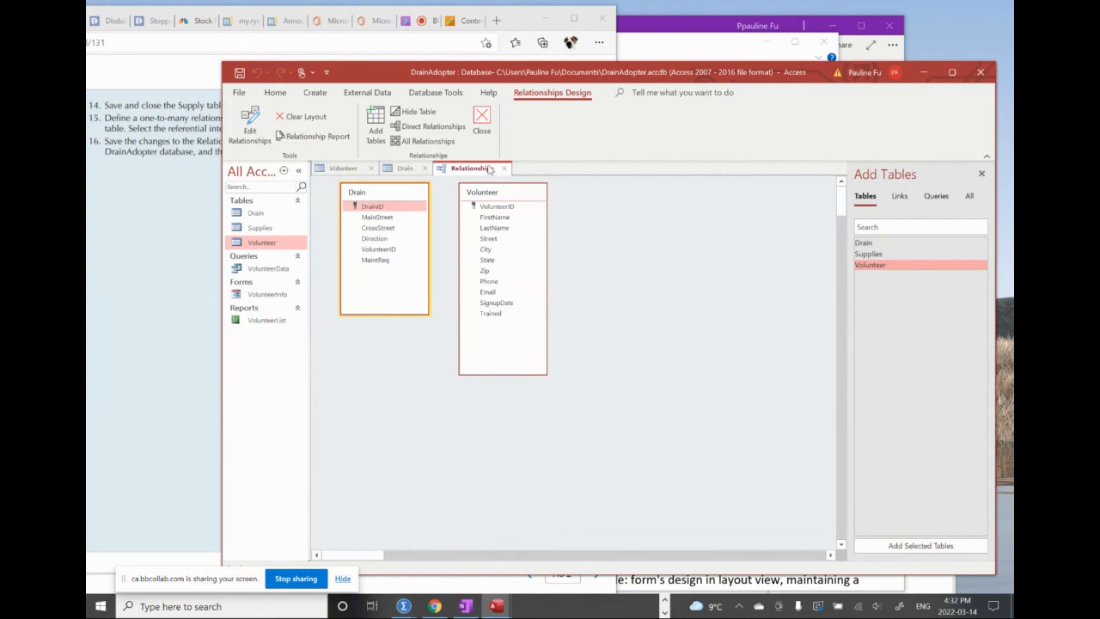
drag(387, 79, 392, 162)
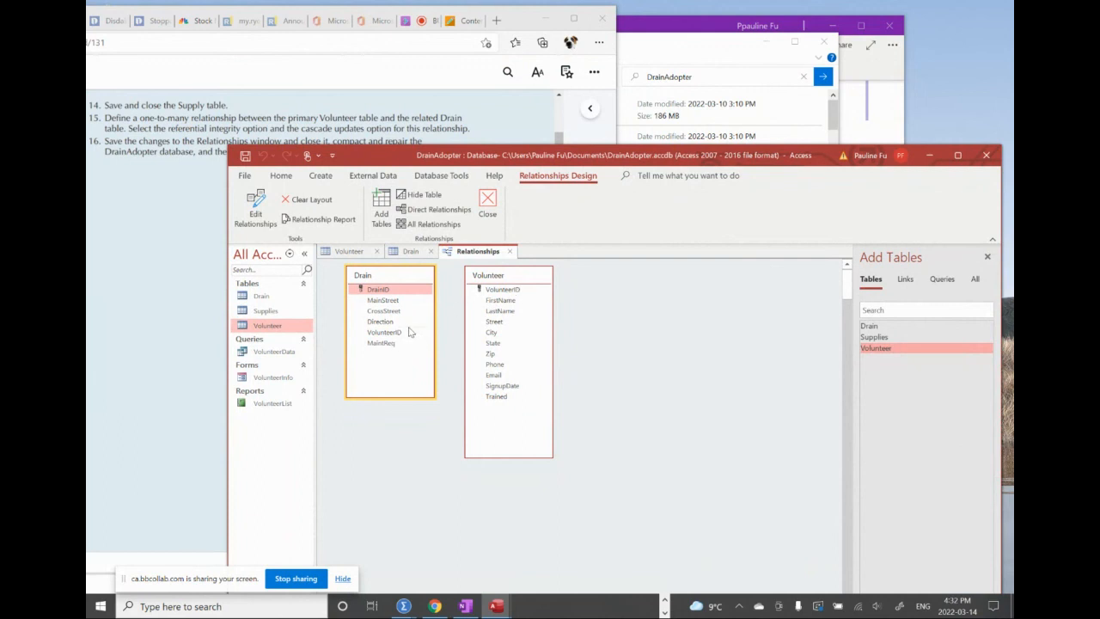
drag(519, 275, 372, 333)
drag(396, 280, 556, 300)
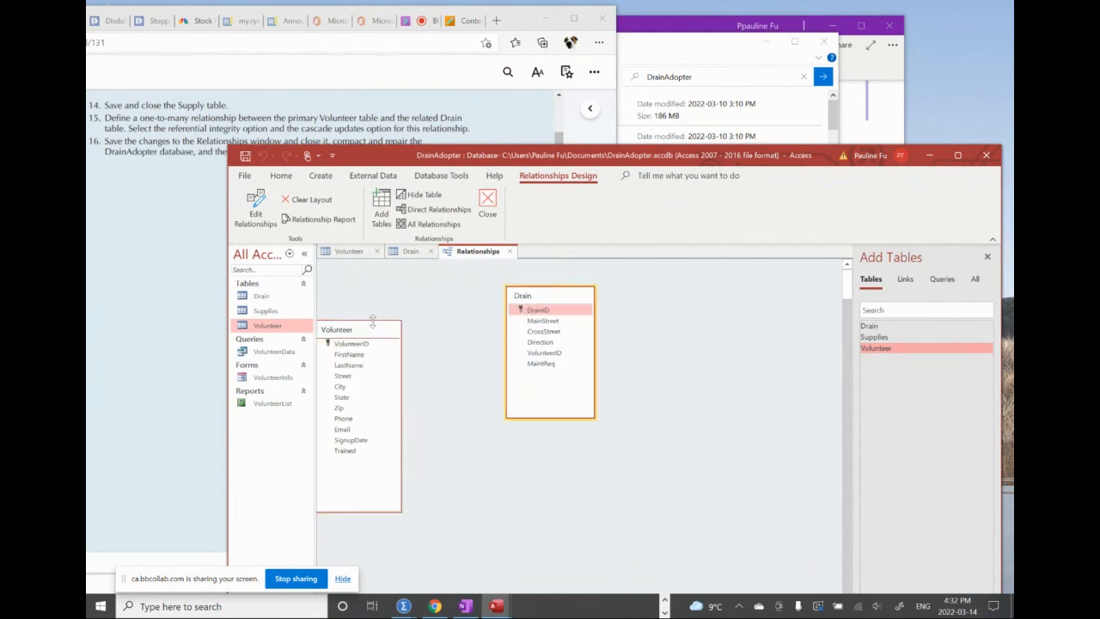
drag(374, 332, 409, 289)
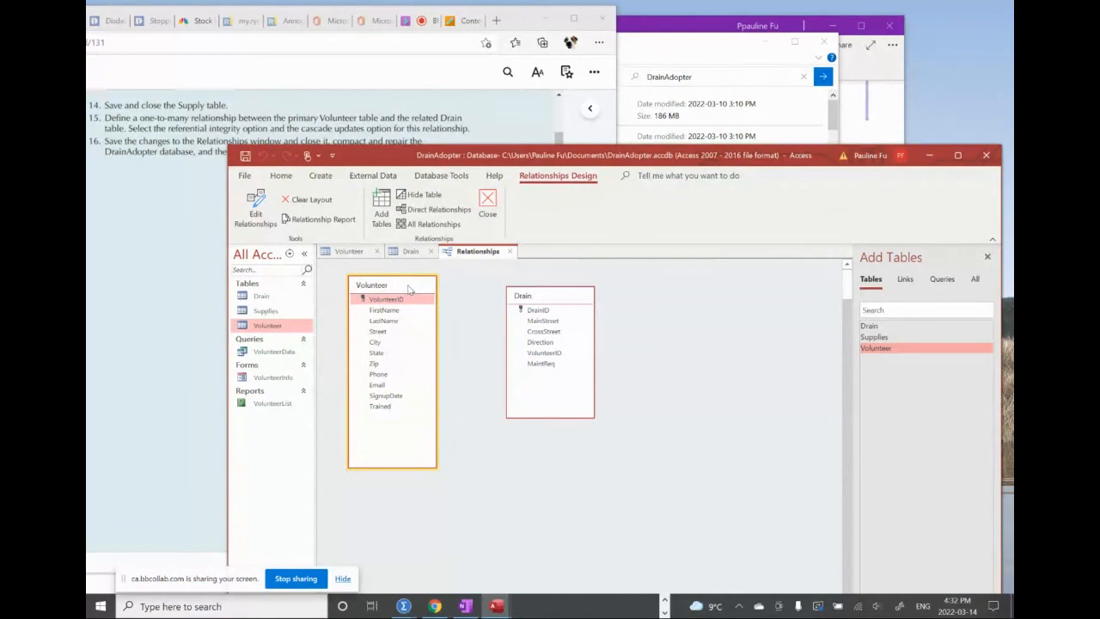
Try to relate Volunteer to Drain on VolunteerID, enforcing referential integrity with cascading updates and deletes.
click(386, 300)
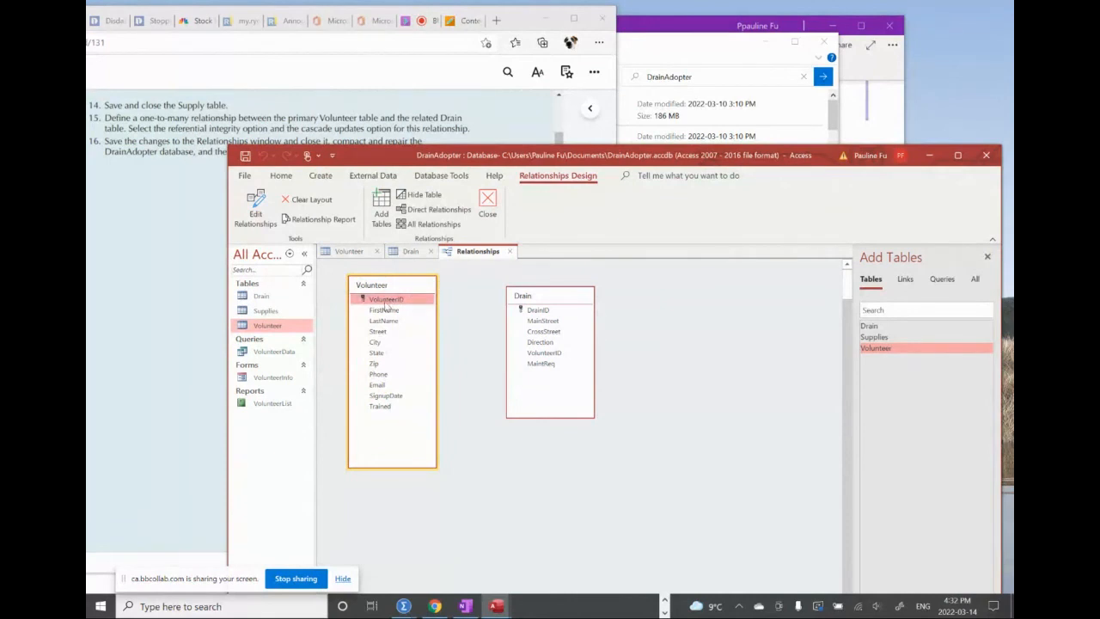
drag(384, 307, 547, 357)
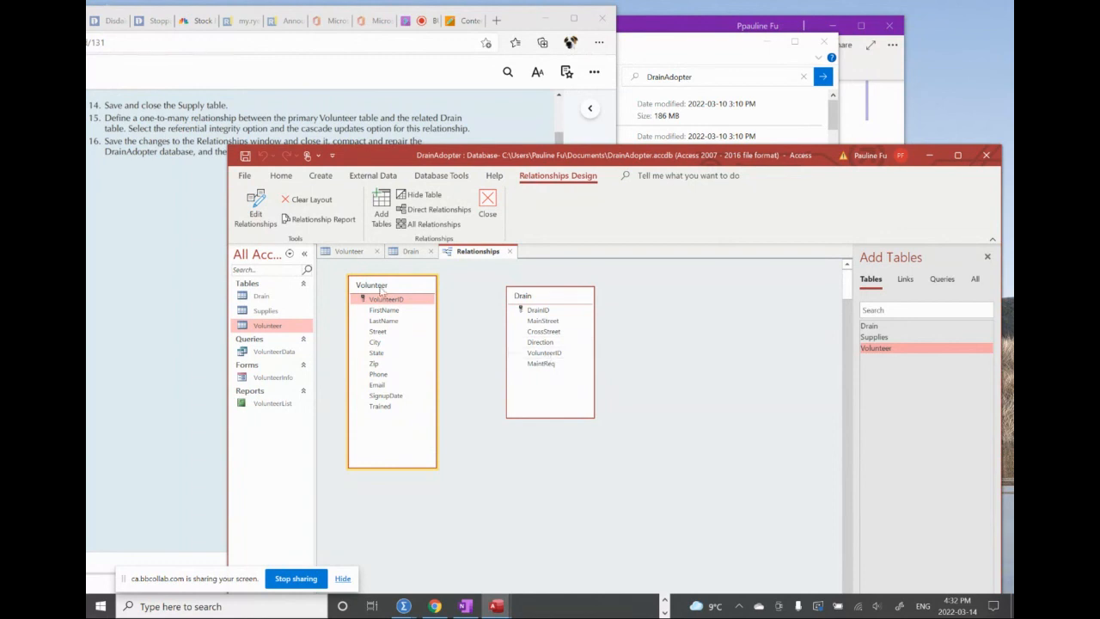
click(382, 299)
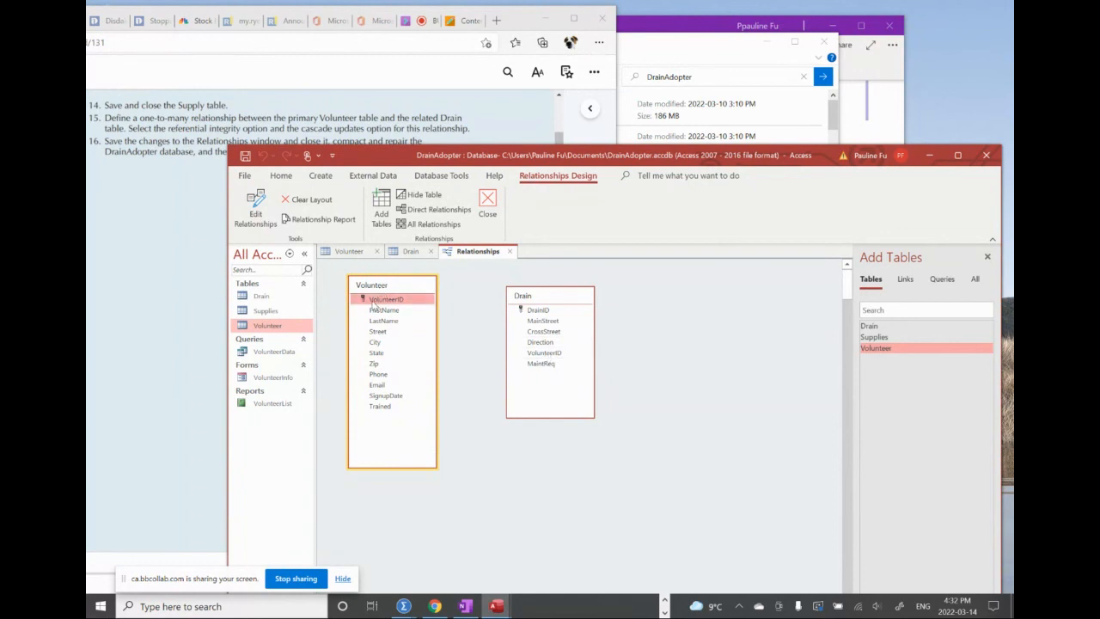
drag(374, 303, 541, 355)
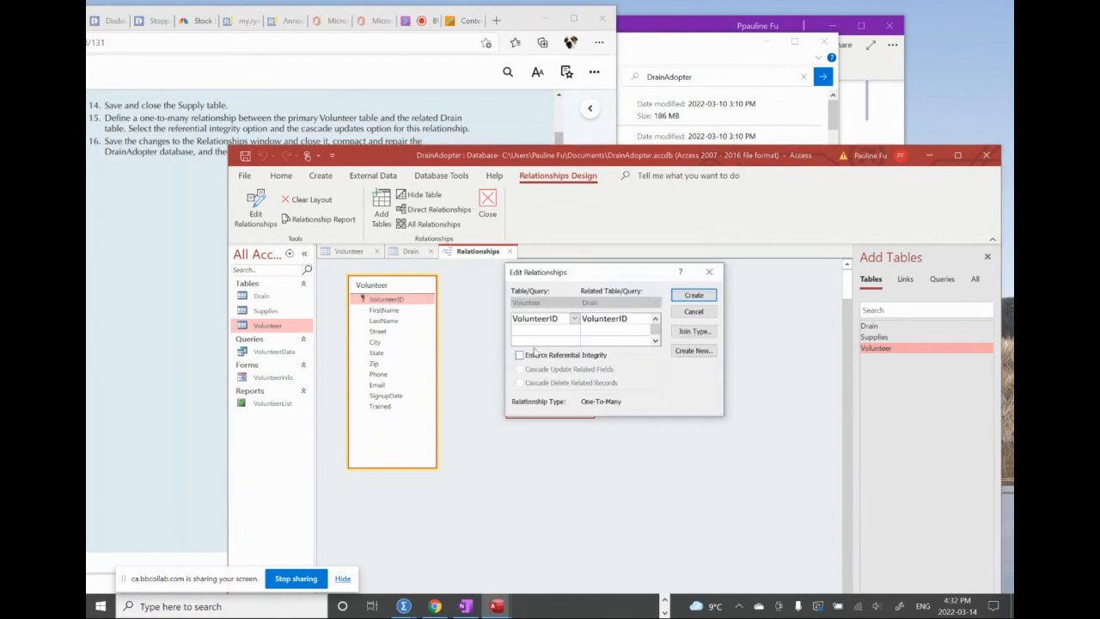
click(519, 355)
click(520, 368)
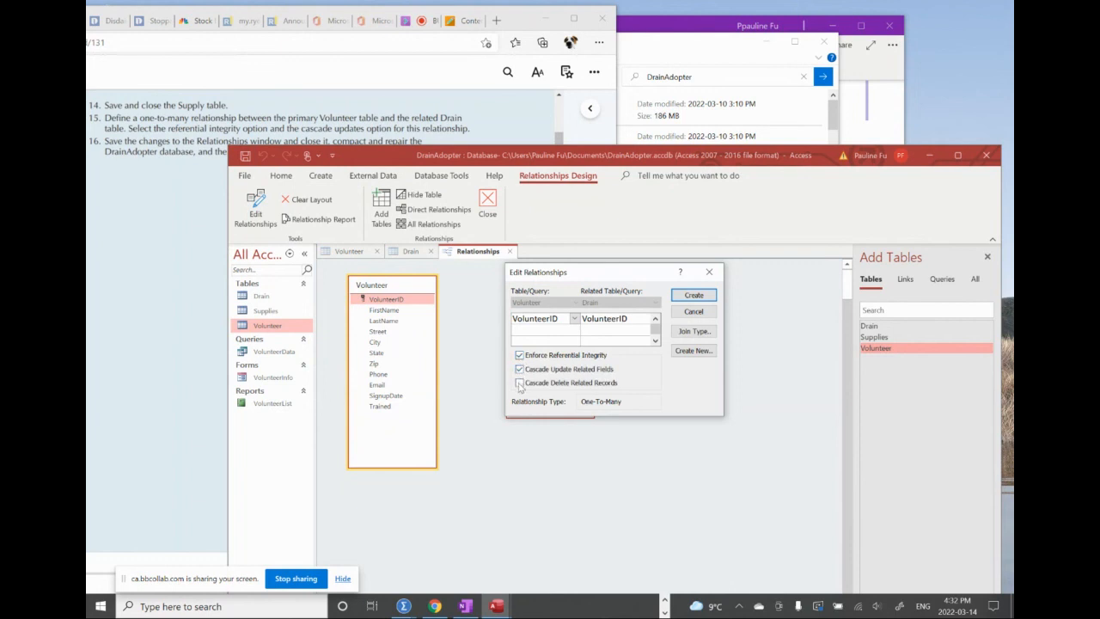
click(519, 383)
click(695, 296)
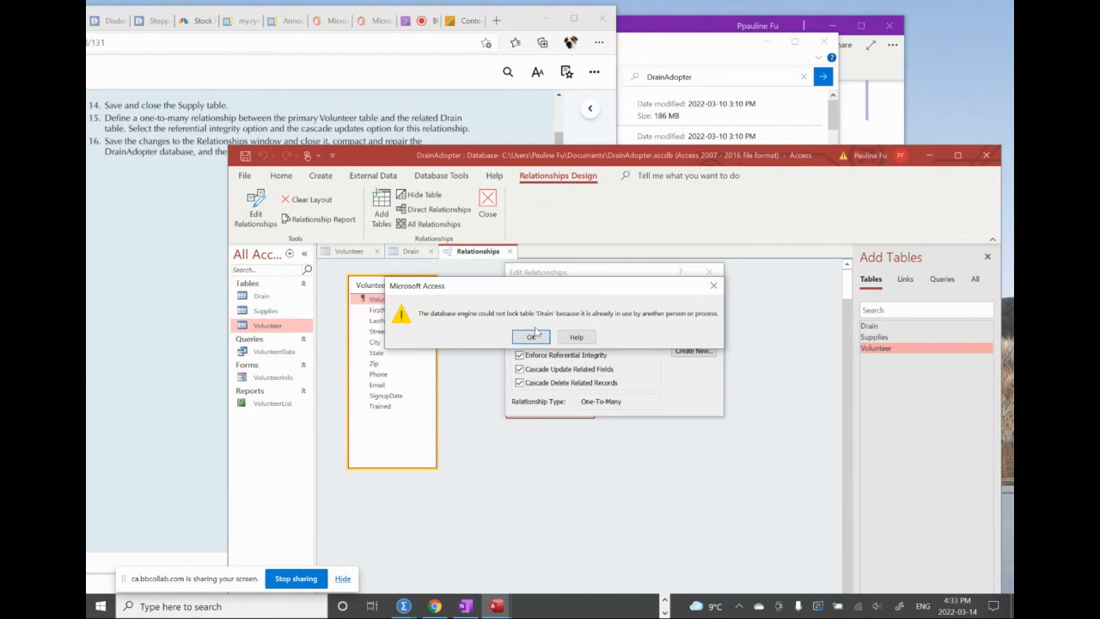
click(533, 338)
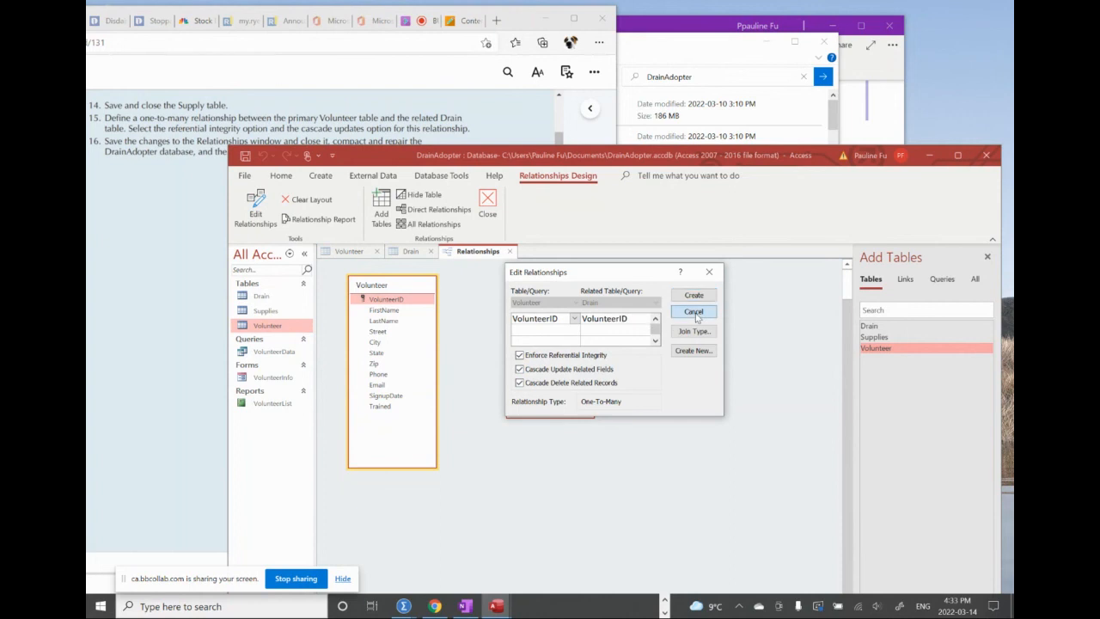
click(695, 312)
Close the open Drain and Volunteer tables, keeping the Relationships window open.
drag(712, 165, 710, 157)
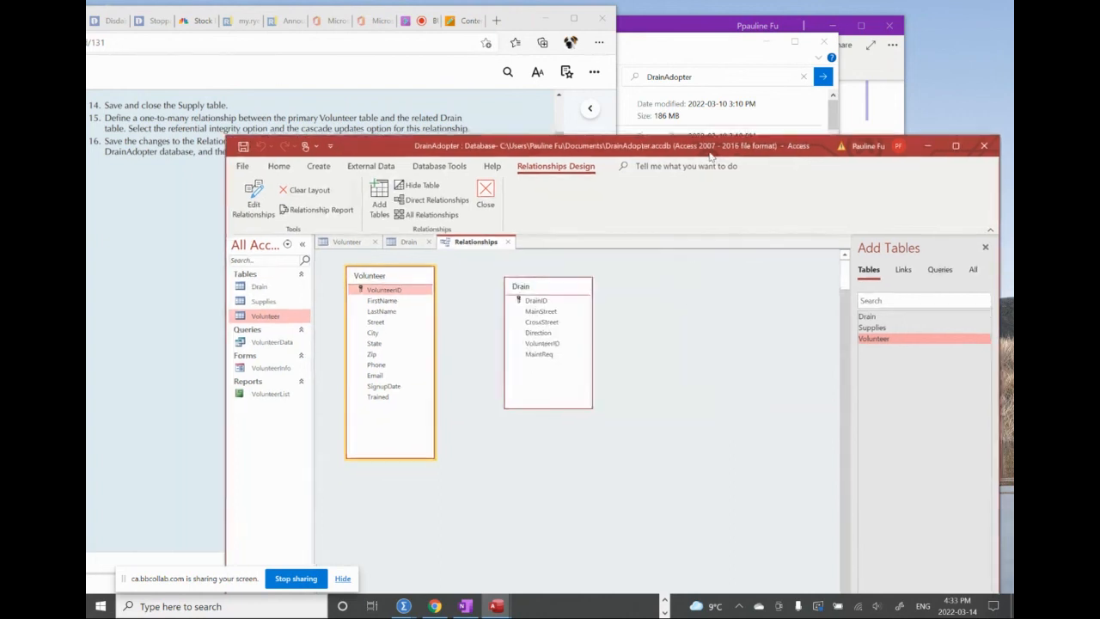
click(428, 242)
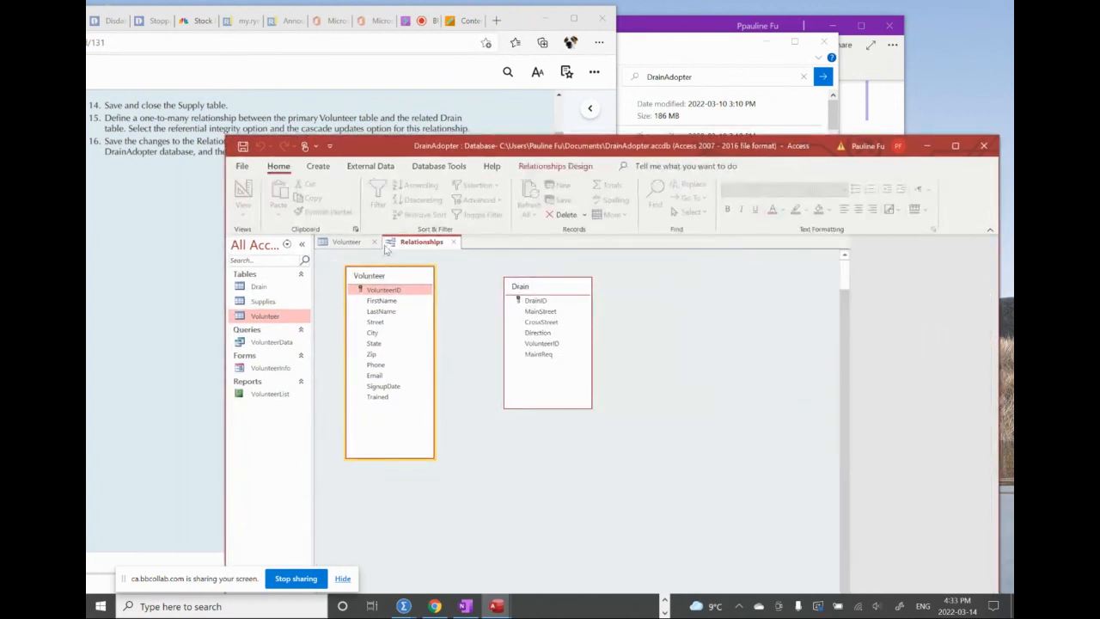
click(374, 242)
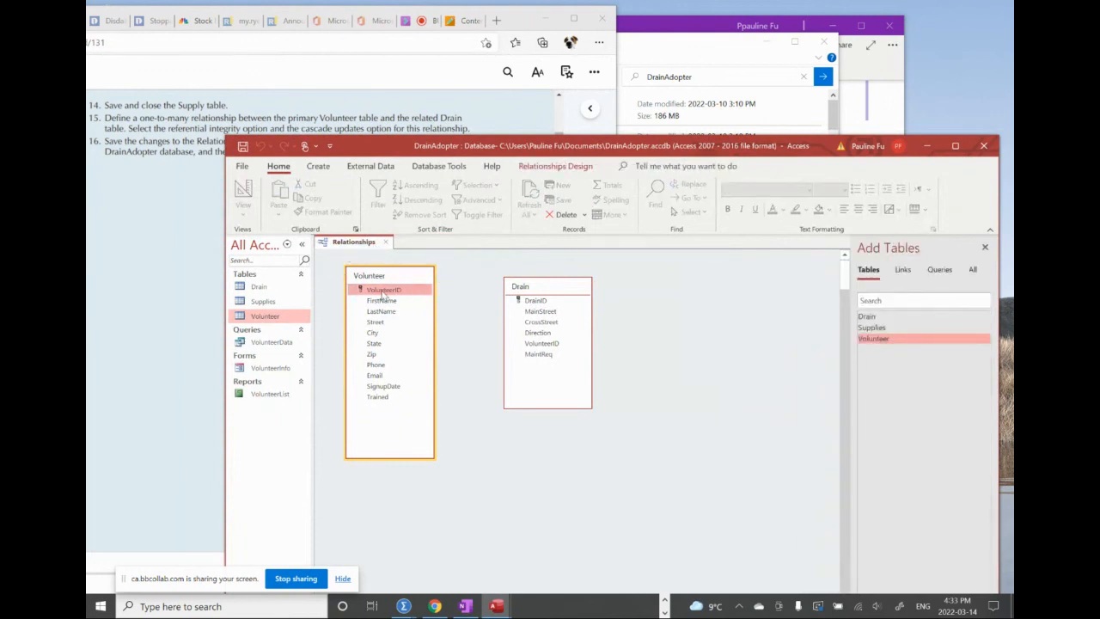
Create the one-to-many relationship from Volunteer to Drain on VolunteerID, enforcing referential integrity with cascading updates and deletes.
drag(383, 294, 542, 344)
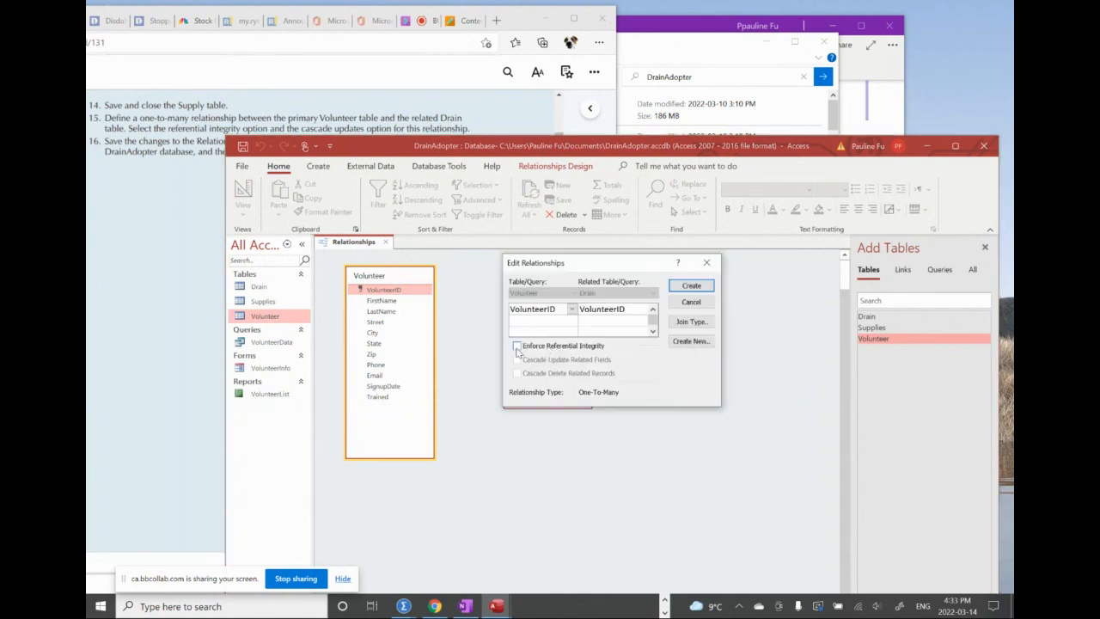
click(516, 345)
click(517, 360)
click(517, 373)
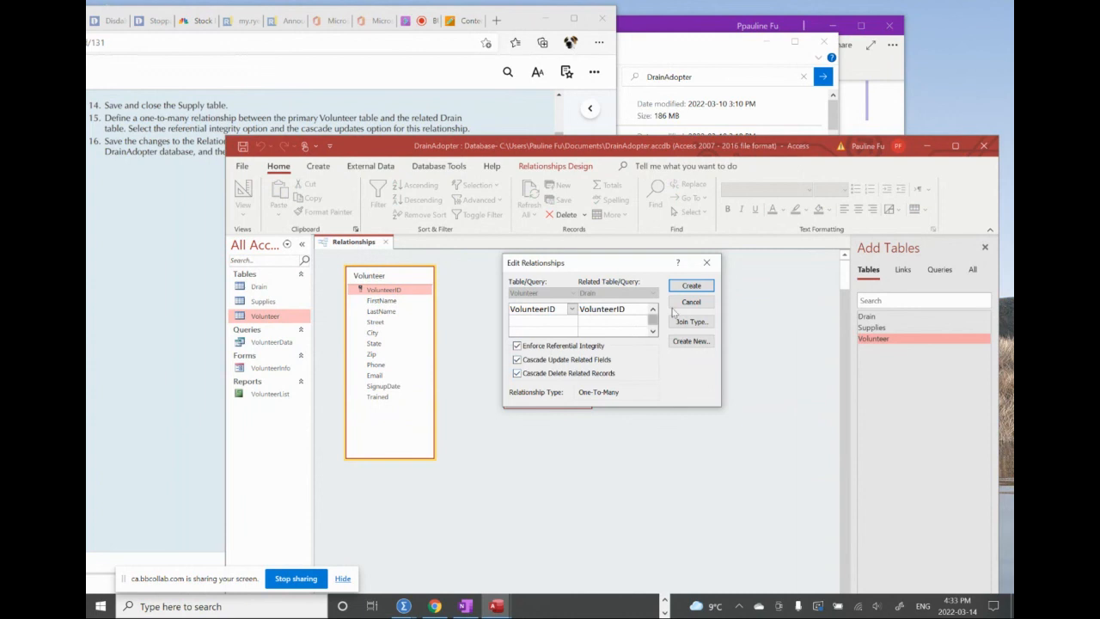
click(698, 286)
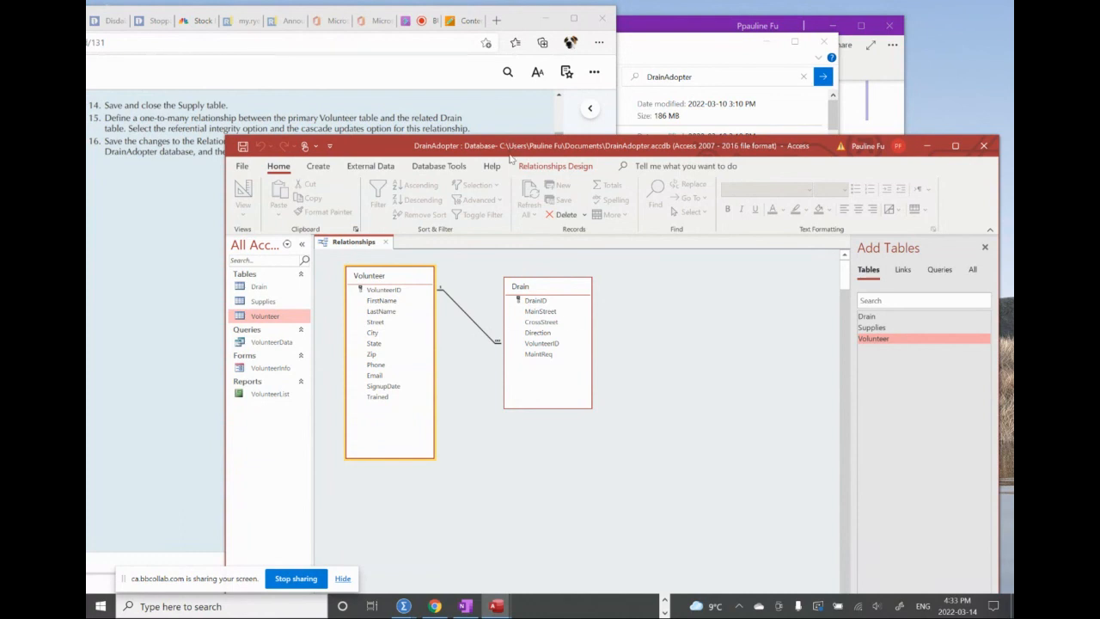
drag(511, 159, 474, 137)
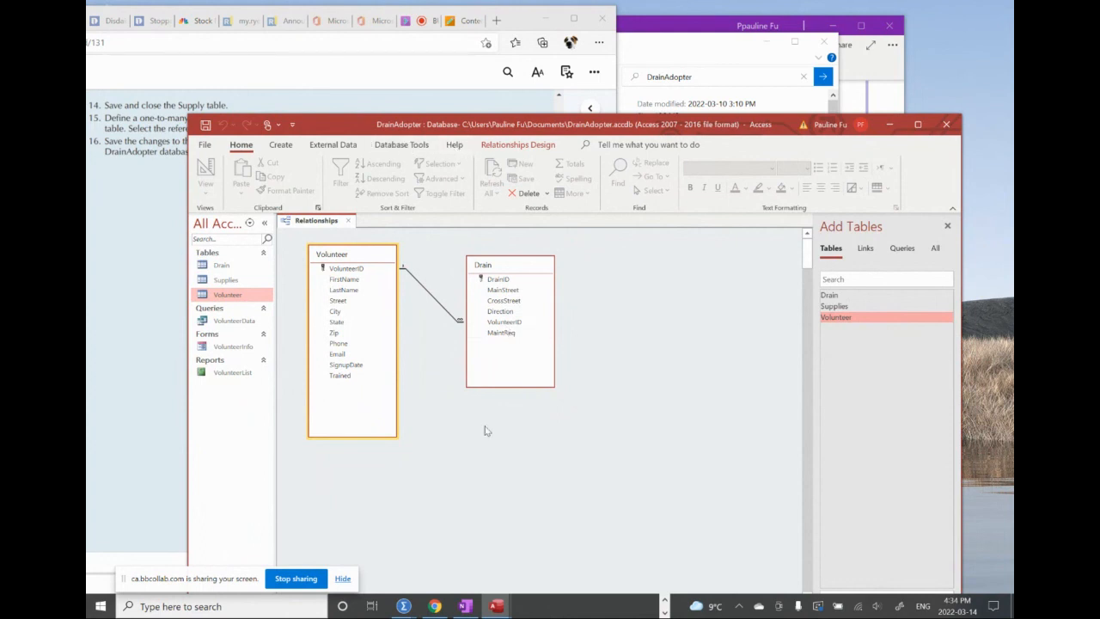
Move the file search results window out of the way and switch to the Edge window showing VitalSource Bookshelf.
drag(677, 51, 654, 193)
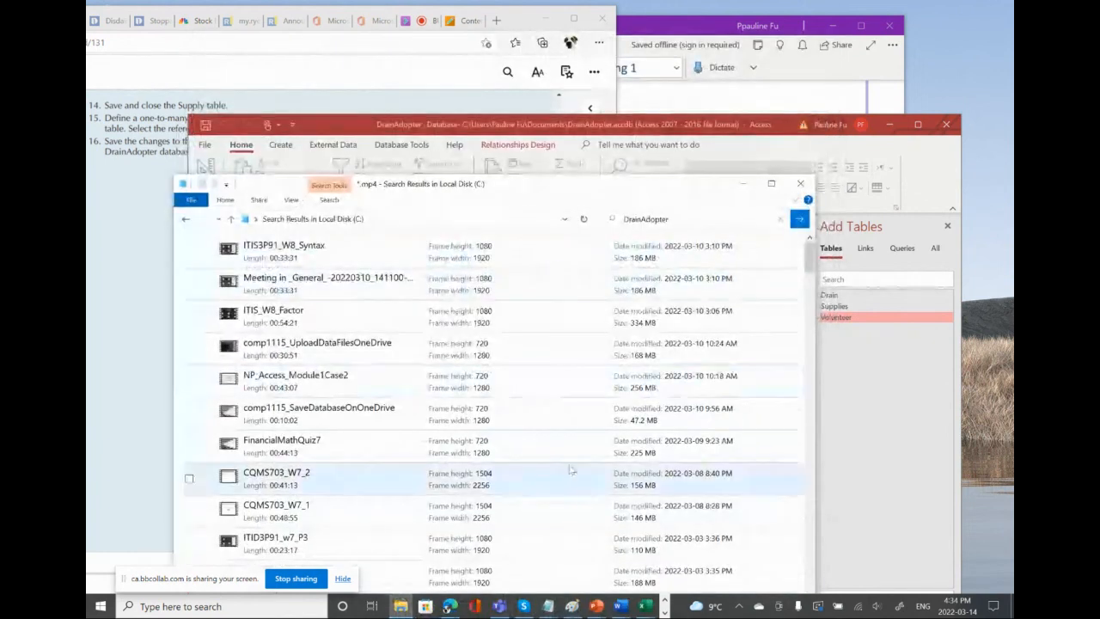
click(448, 606)
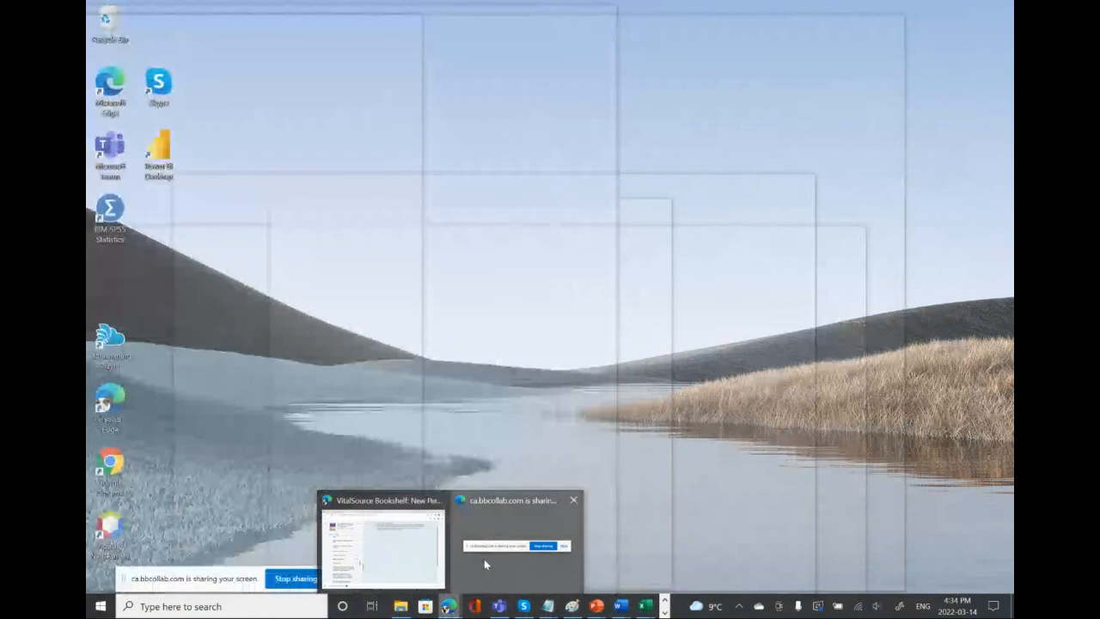
click(483, 558)
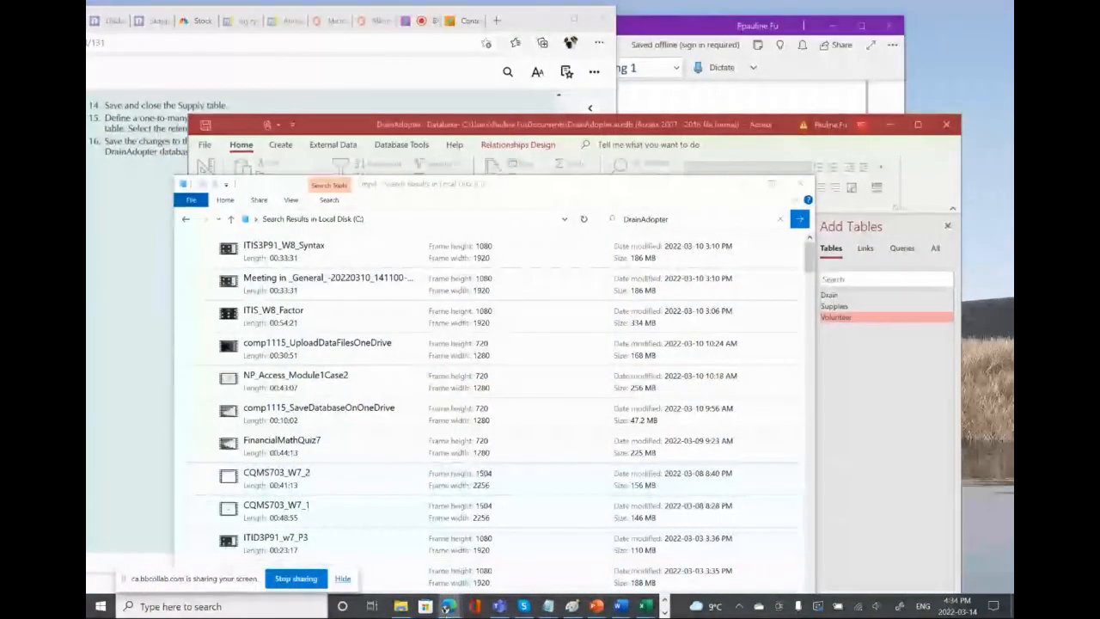
mouse_move(448, 606)
click(389, 563)
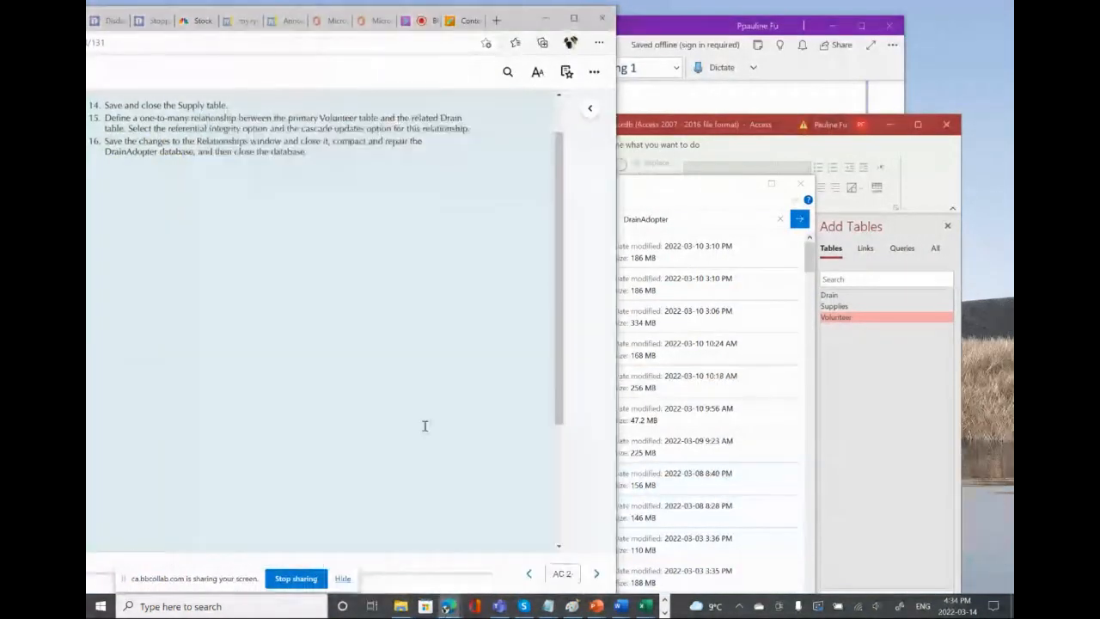
click(663, 610)
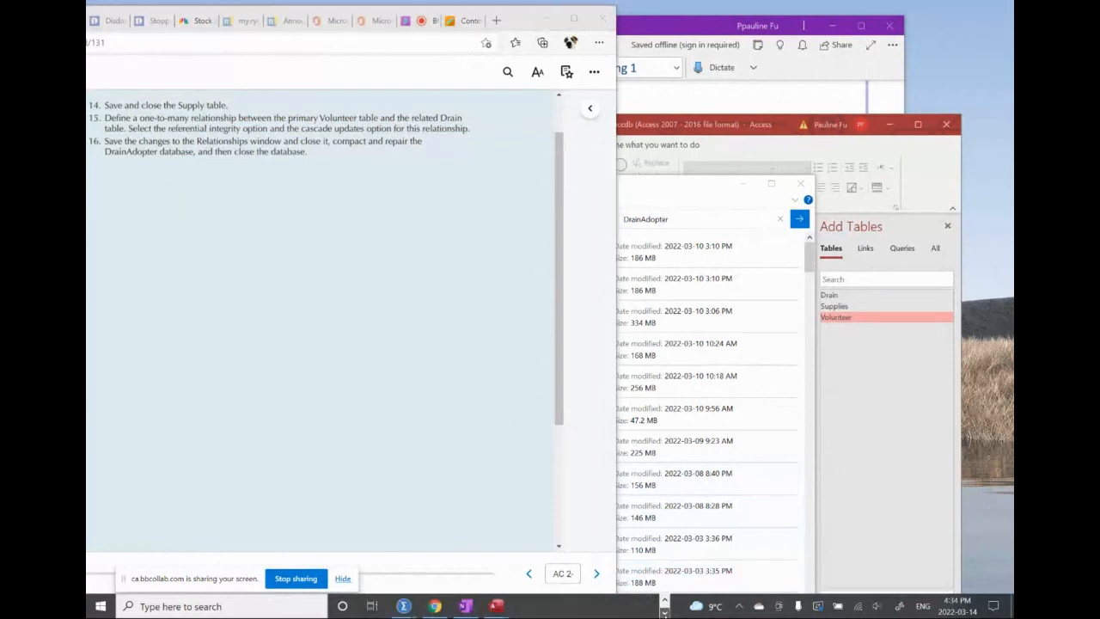
click(663, 600)
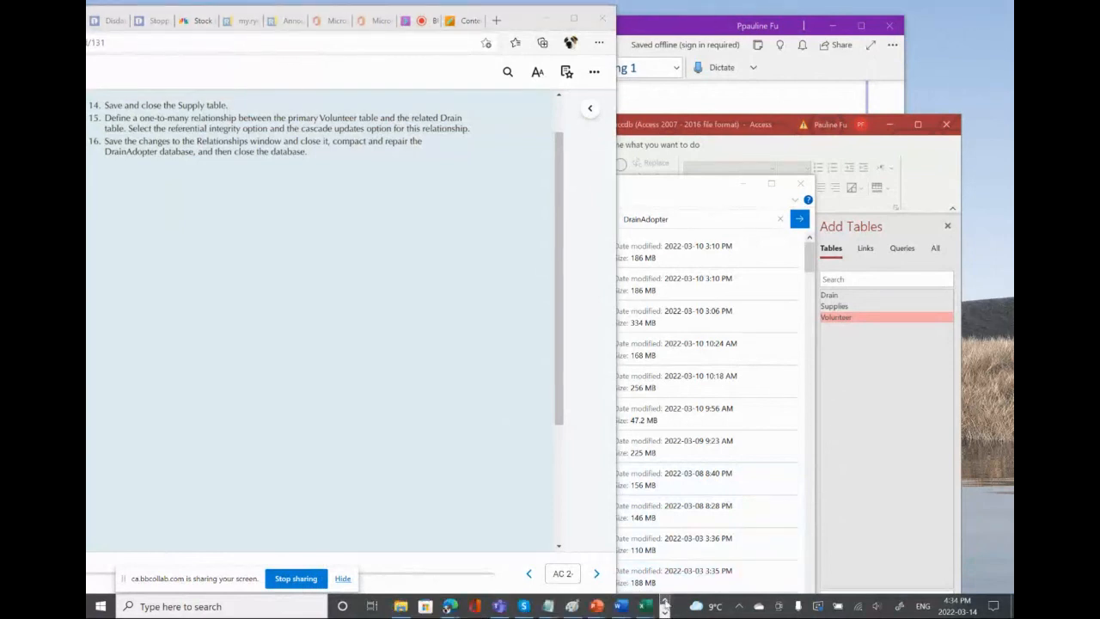
mouse_move(451, 609)
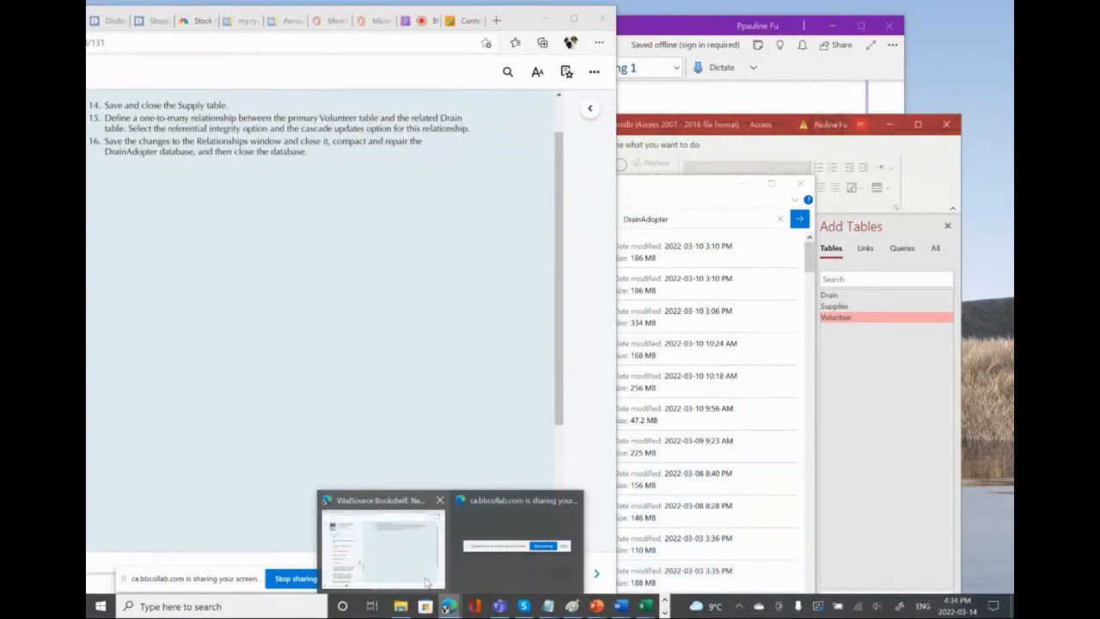
click(383, 542)
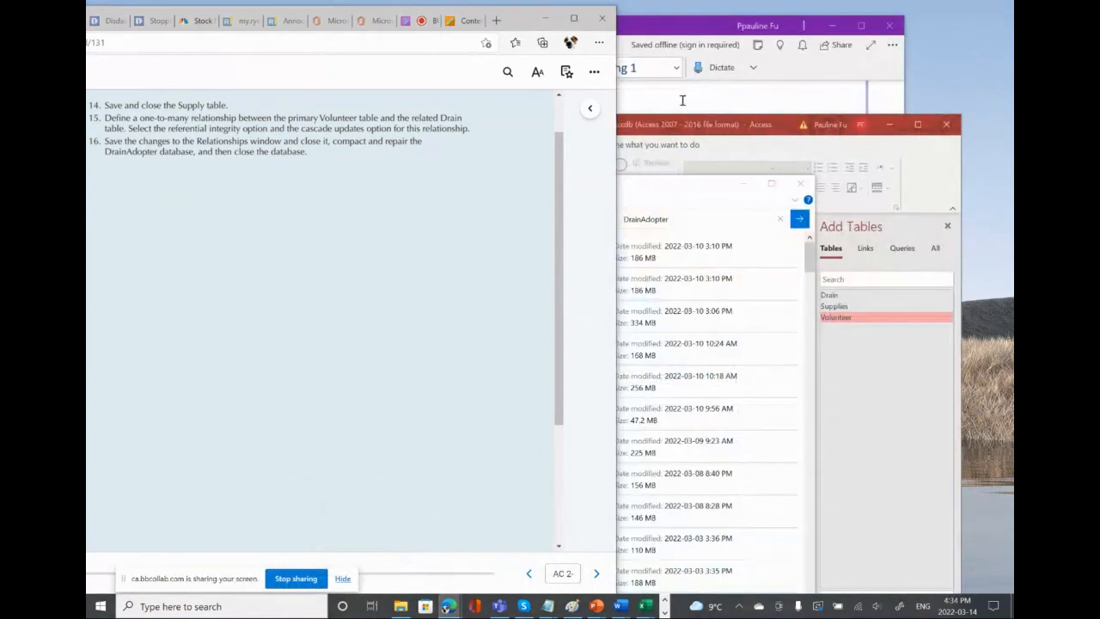
Switch to the Blackboard Collaborate session, move its browser window to expose the page, and open the session menu.
click(406, 22)
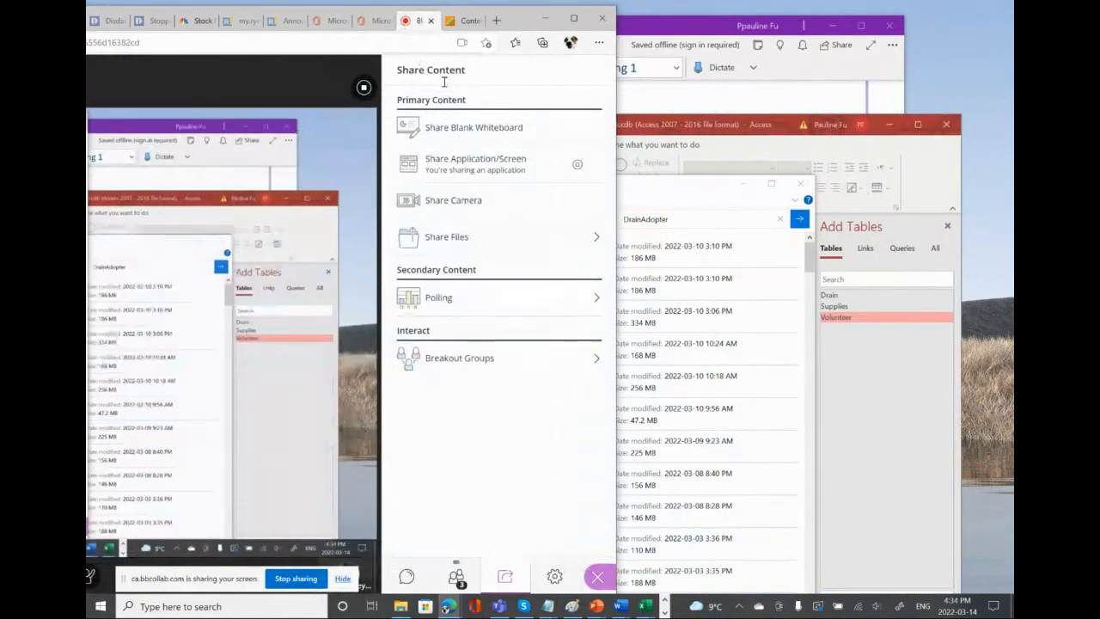
drag(534, 18, 970, 31)
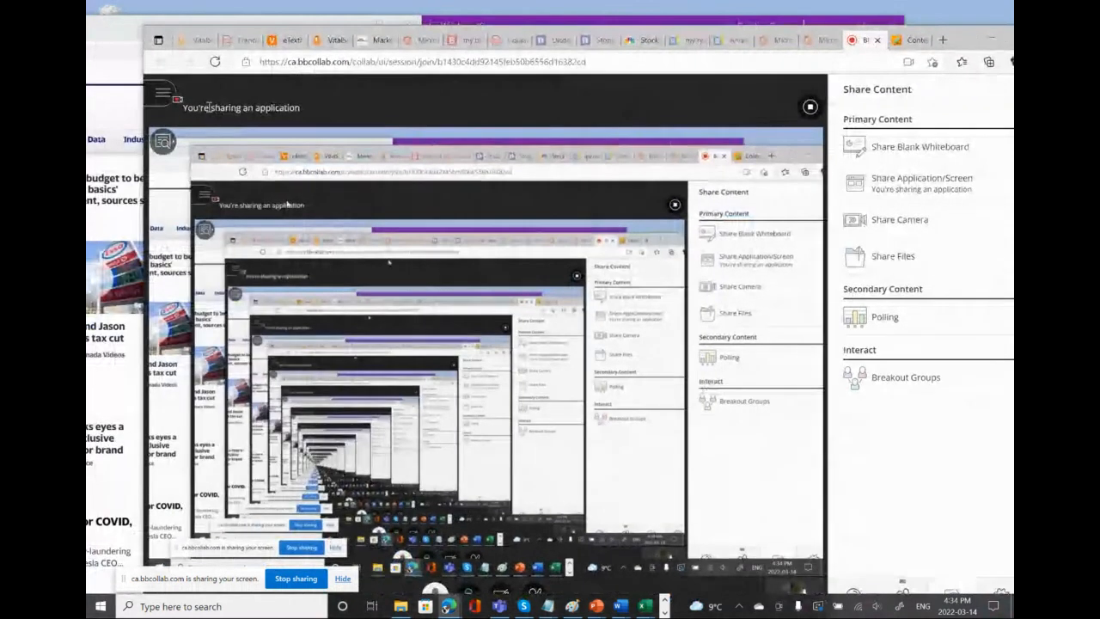
click(158, 96)
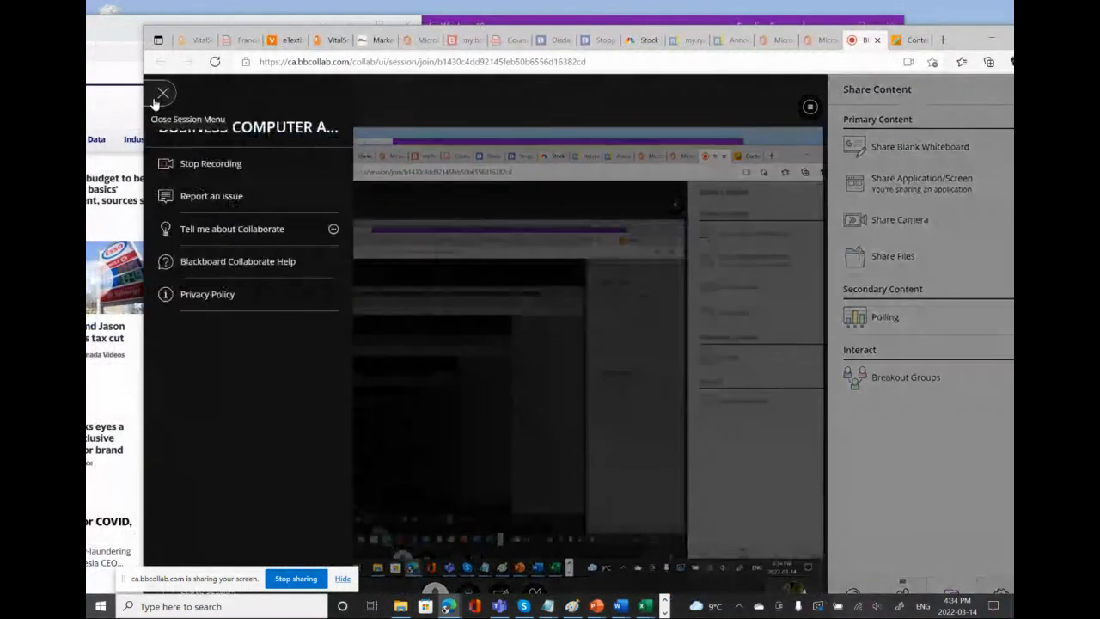